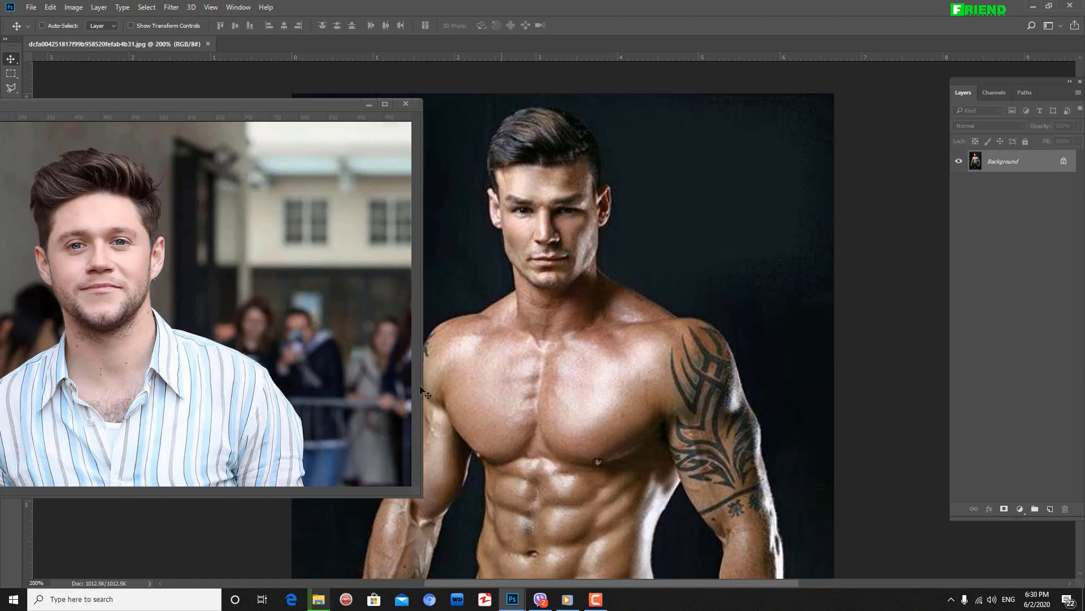
Examine the floating portrait and the bodybuilder photo up close, comparing the two men's heads and necks
{"action": "key", "text": "ctrl+minus"}
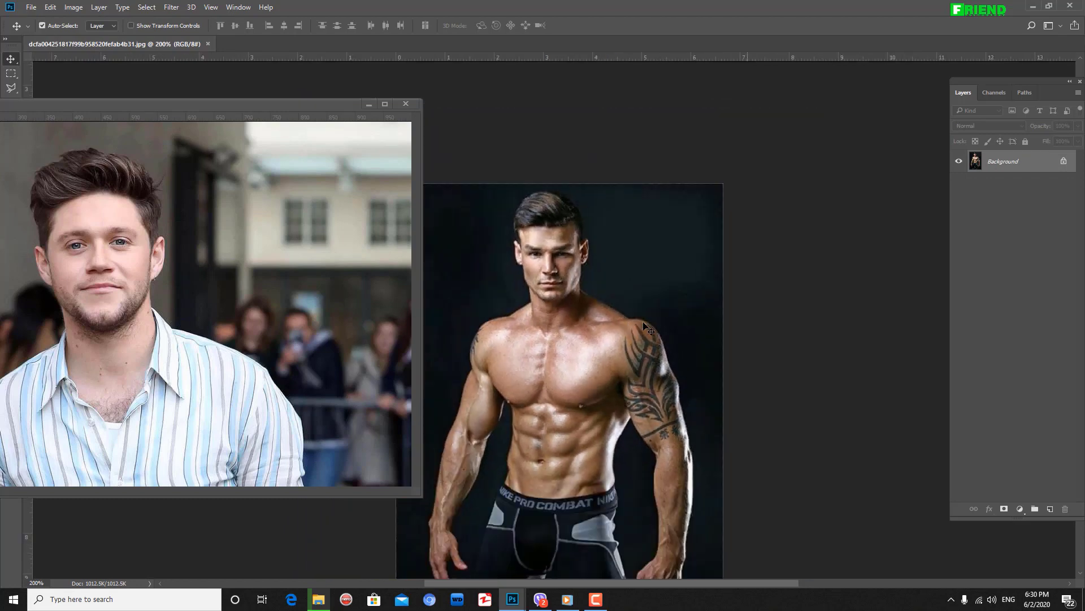
{"action": "left_click", "coordinate": [79, 243]}
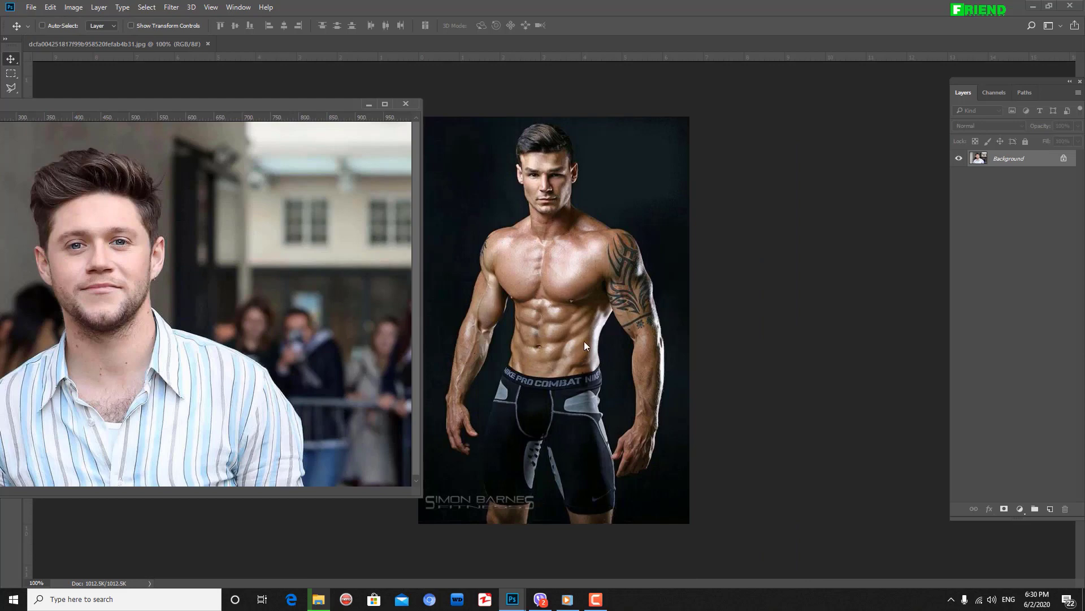
{"action": "key", "text": "ctrl+plus"}
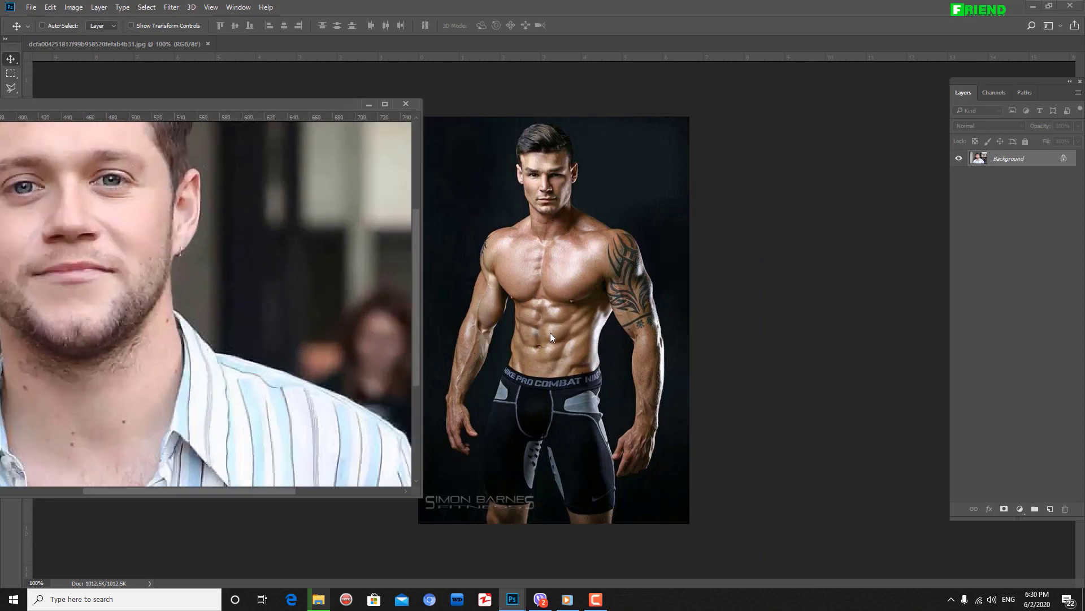
{"action": "left_click_drag", "start_coordinate": [286, 272], "coordinate": [296, 346]}
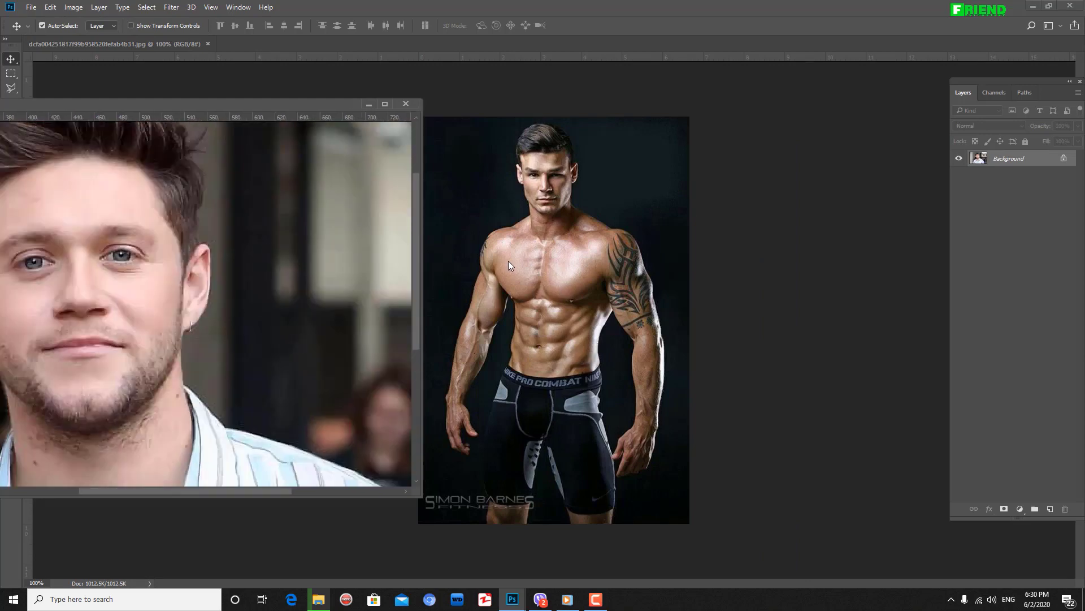
{"action": "key", "text": "ctrl+minus"}
{"action": "left_click", "coordinate": [557, 264]}
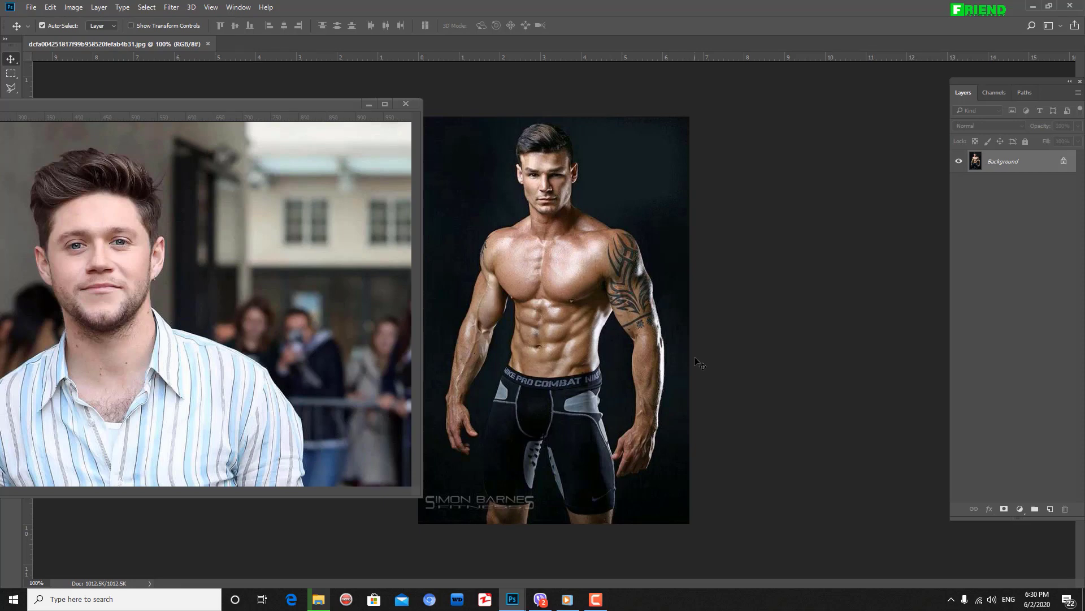
{"action": "key", "text": "ctrl+plus"}
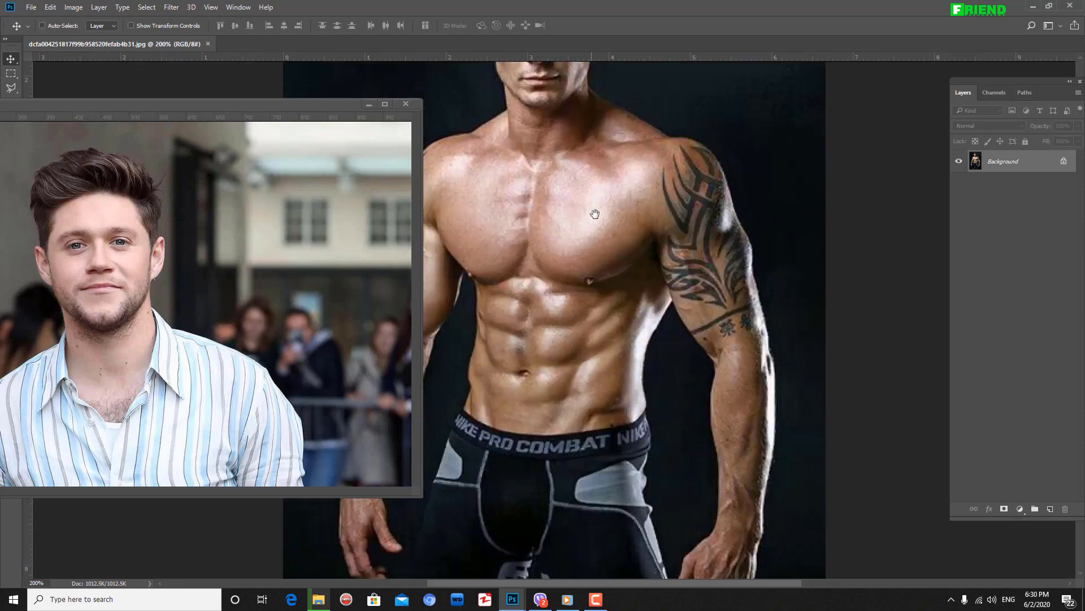
{"action": "left_click_drag", "start_coordinate": [593, 213], "coordinate": [632, 388]}
{"action": "left_click_drag", "start_coordinate": [633, 286], "coordinate": [650, 397]}
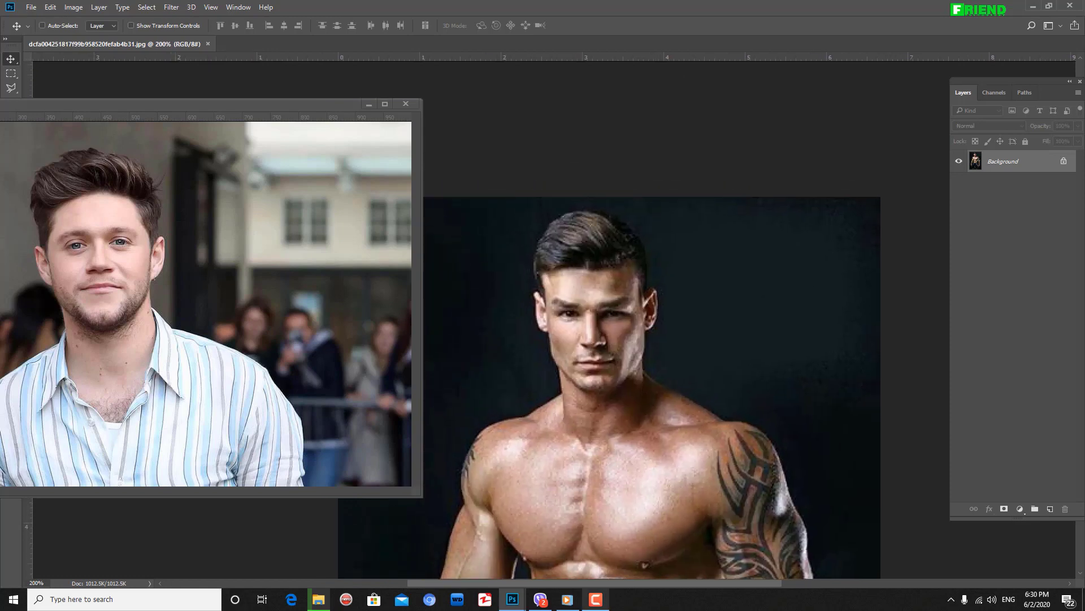
Dock the floating portrait niall.jpg as a tab beside the bodybuilder photo and make it the active document
{"action": "left_click_drag", "start_coordinate": [259, 106], "coordinate": [603, 47]}
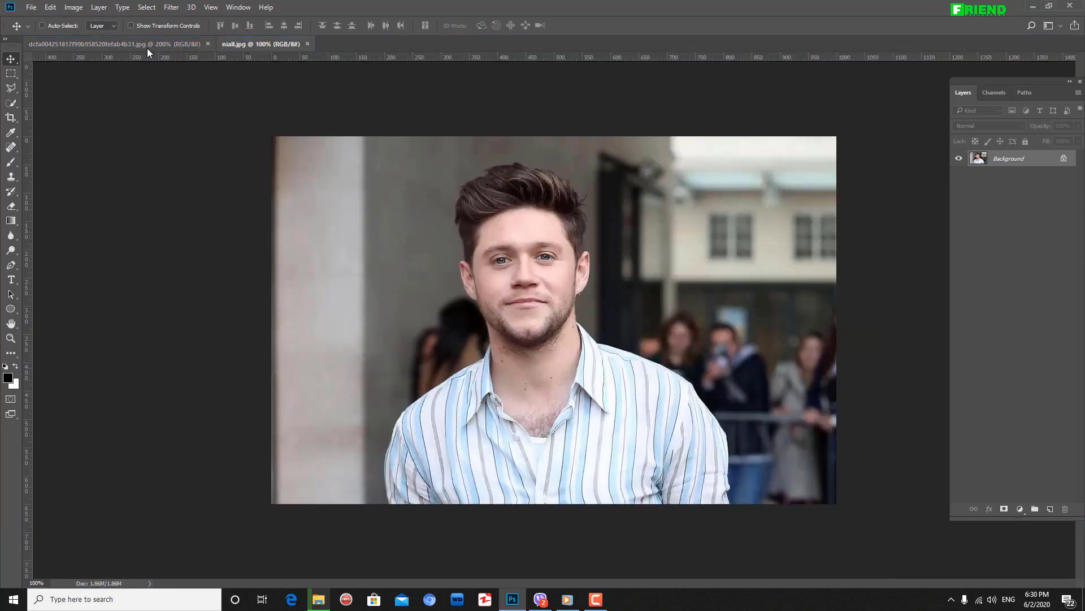
{"action": "left_click", "coordinate": [146, 48]}
{"action": "left_click", "coordinate": [260, 46]}
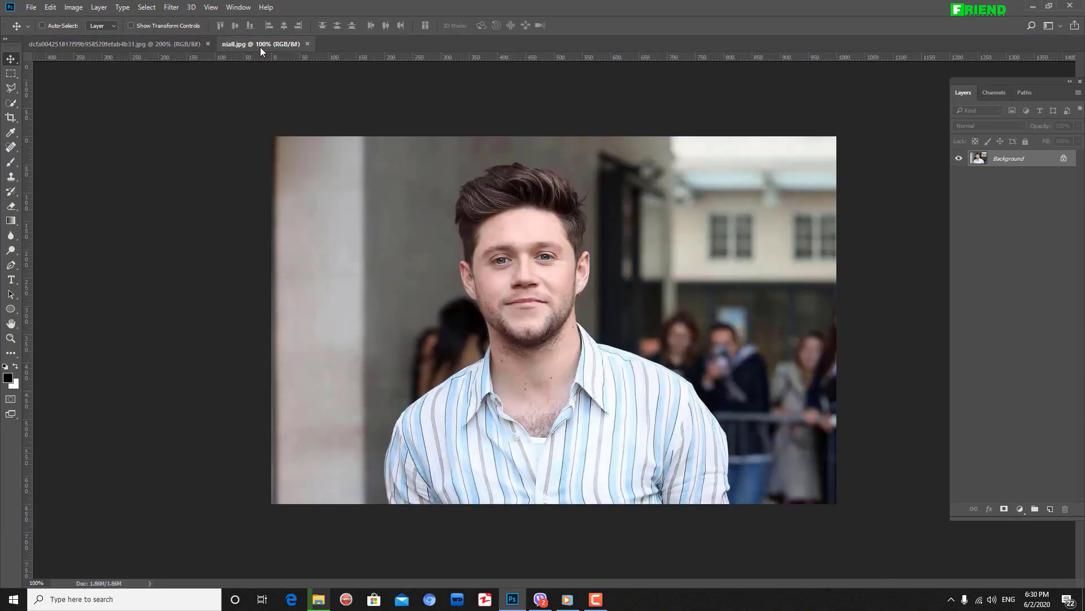
Examine the man's face, beard and hair up close in the portrait
{"action": "key", "text": "ctrl+plus"}
{"action": "key", "text": "ctrl+plus"}
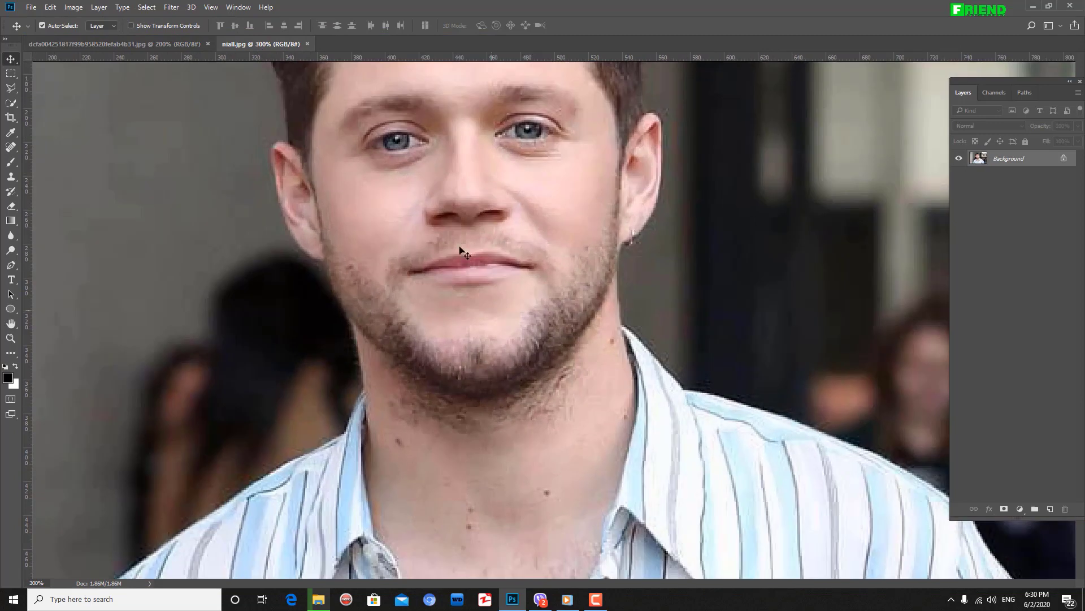
{"action": "left_click_drag", "start_coordinate": [460, 178], "coordinate": [462, 303]}
{"action": "key", "text": "ctrl+minus"}
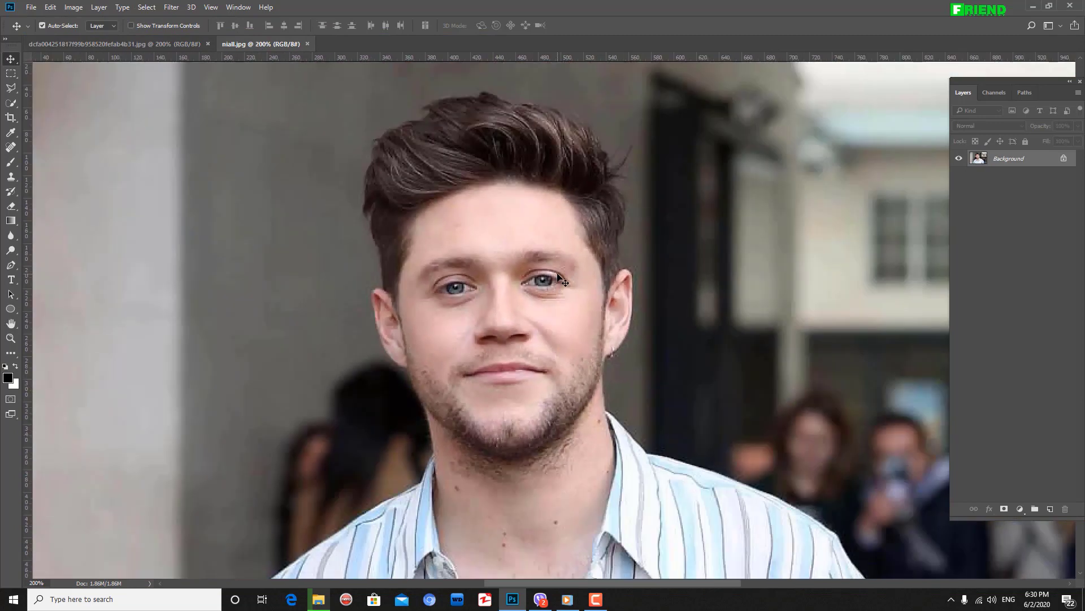
{"action": "left_click_drag", "start_coordinate": [510, 319], "coordinate": [514, 279]}
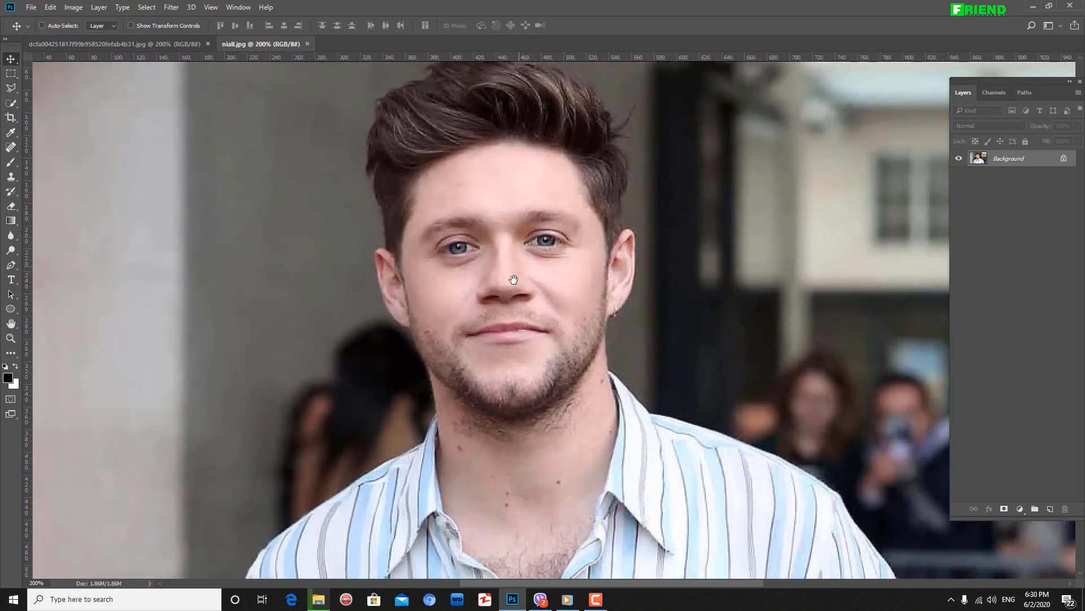
{"action": "key", "text": "ctrl+minus"}
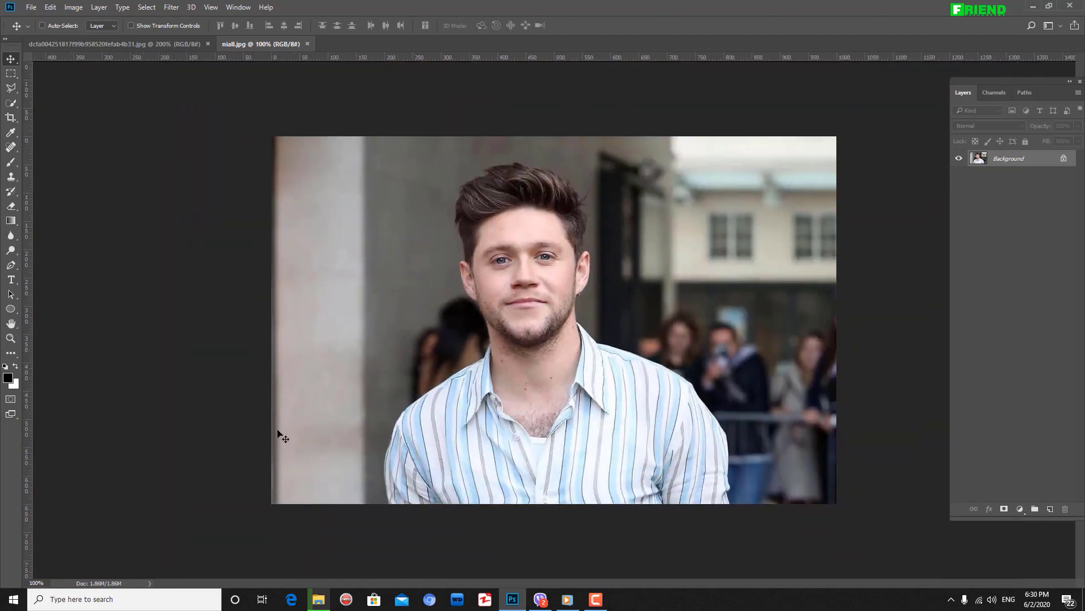
Activate the Quick Selection tool for the portrait
{"action": "left_click", "coordinate": [15, 103]}
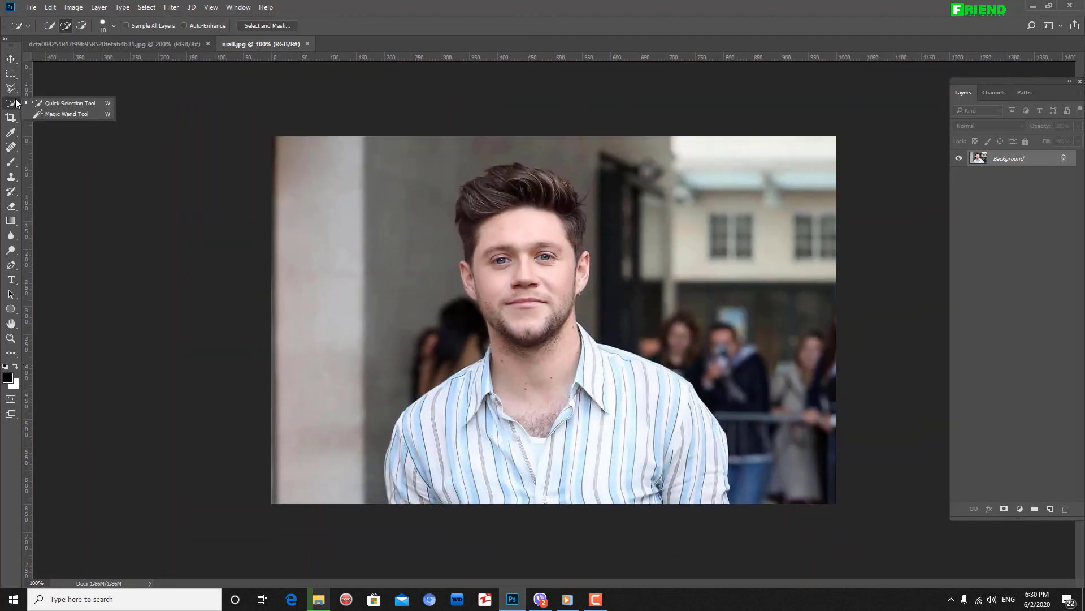
{"action": "left_click", "coordinate": [71, 104]}
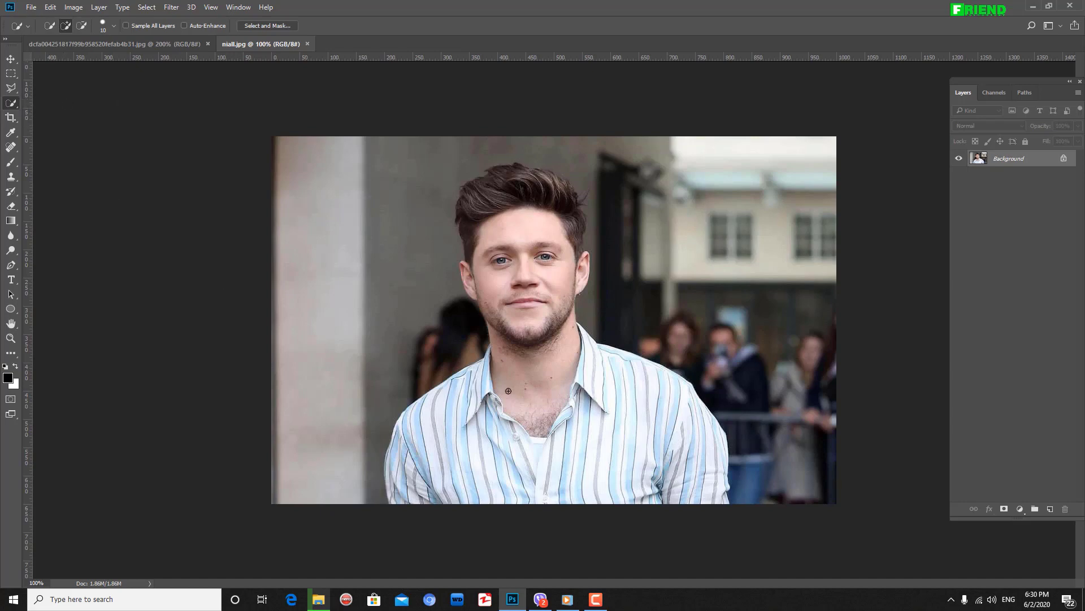
Inspect the outline of the man's hair, ears, jaw, neck and open collar against the background and shirt
{"action": "key", "text": "ctrl+plus"}
{"action": "key", "text": "ctrl+plus"}
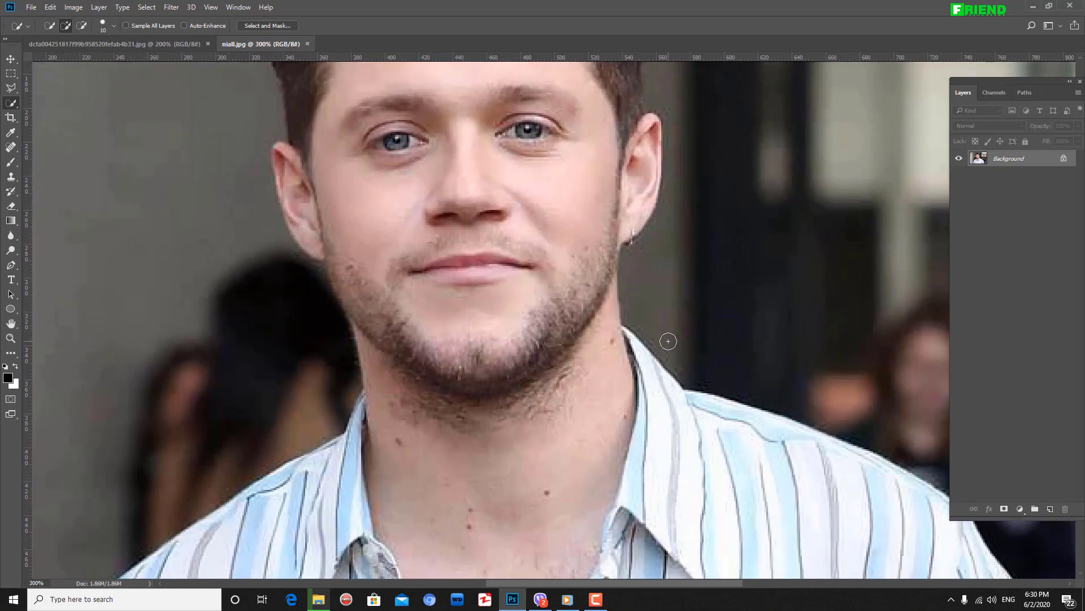
{"action": "key", "text": "ctrl+plus"}
{"action": "key", "text": "ctrl+plus"}
{"action": "key", "text": "ctrl+minus"}
{"action": "key", "text": "ctrl+minus"}
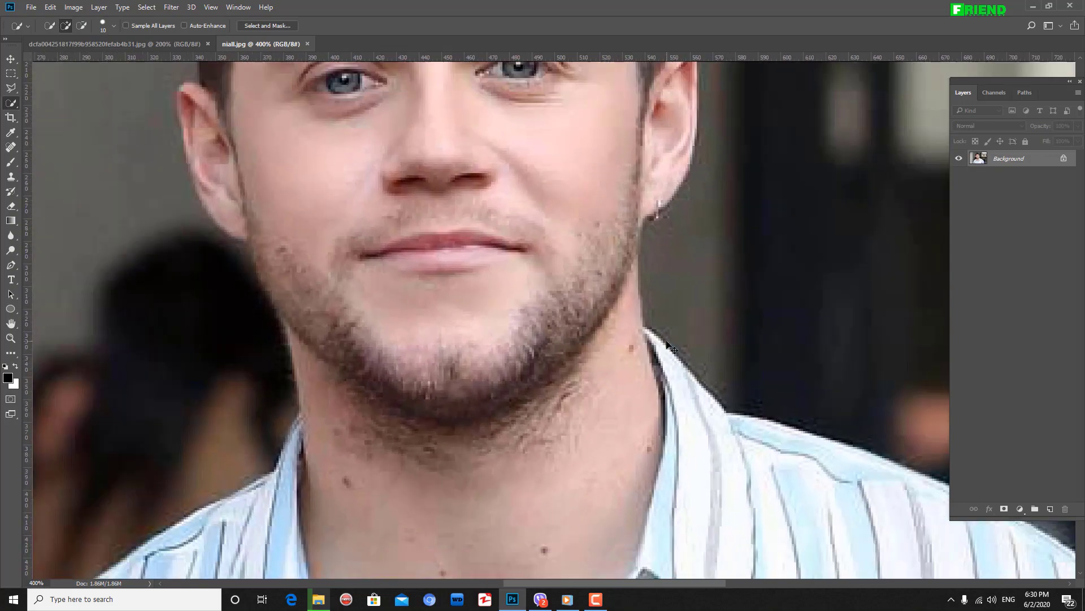
{"action": "key", "text": "ctrl+minus"}
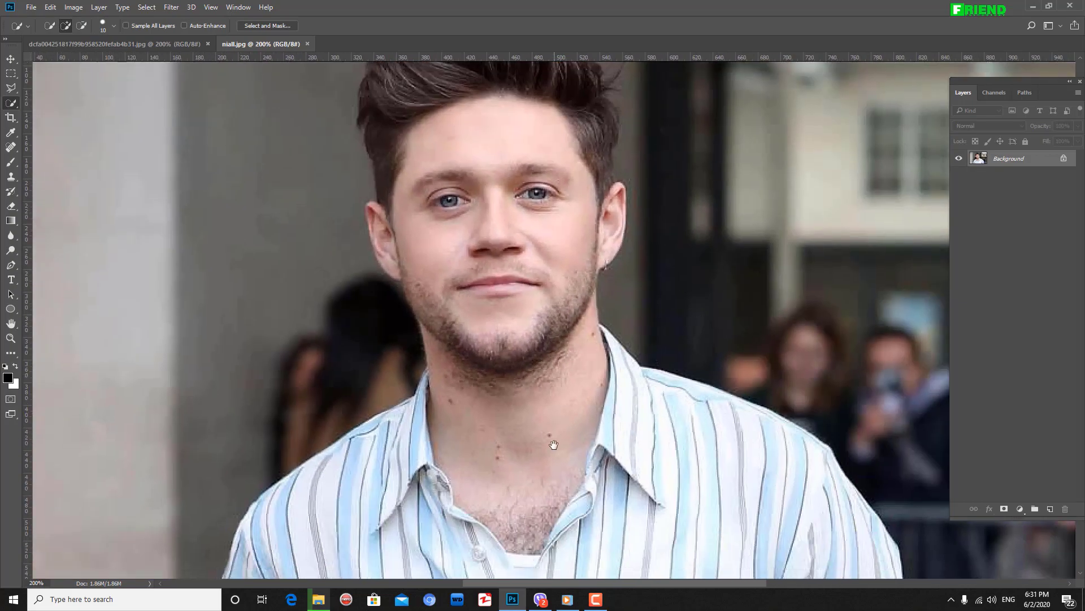
{"action": "left_click_drag", "start_coordinate": [552, 438], "coordinate": [555, 322]}
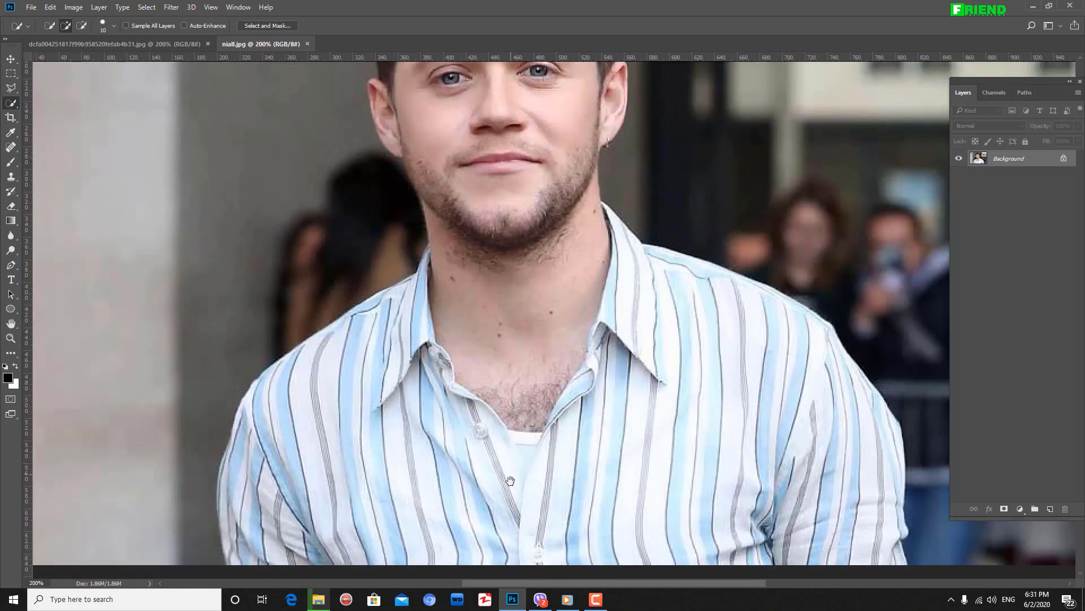
{"action": "left_click_drag", "start_coordinate": [511, 480], "coordinate": [497, 215]}
{"action": "left_click_drag", "start_coordinate": [492, 136], "coordinate": [489, 601]}
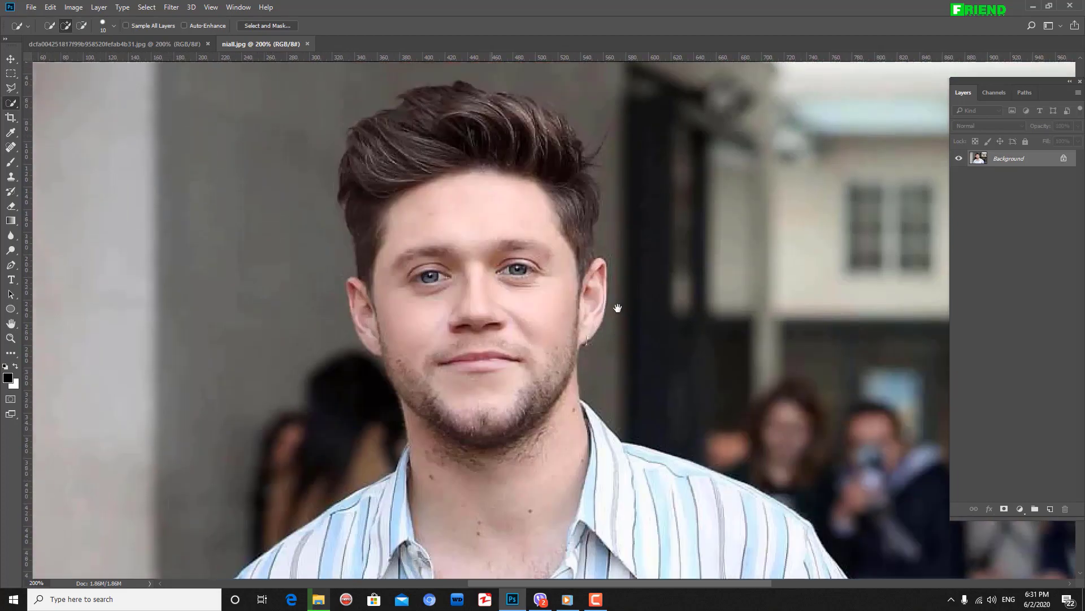
{"action": "scroll", "coordinate": [617, 308], "scroll_direction": "right", "scroll_amount": 10}
{"action": "scroll", "coordinate": [632, 290], "scroll_direction": "left", "scroll_amount": 14}
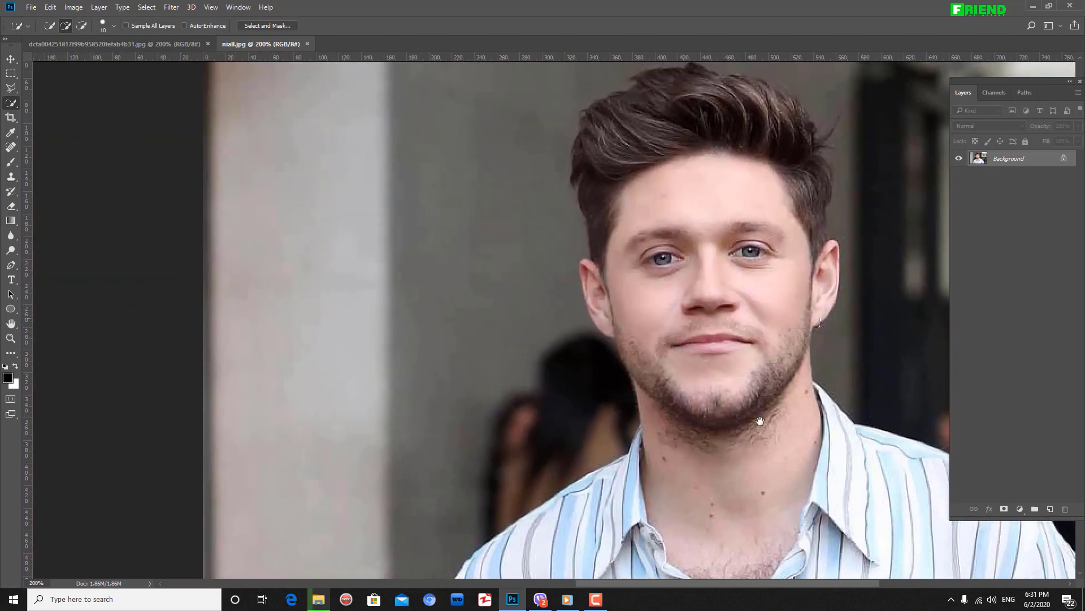
{"action": "left_click_drag", "start_coordinate": [761, 421], "coordinate": [427, 219]}
{"action": "left_click_drag", "start_coordinate": [518, 245], "coordinate": [624, 278]}
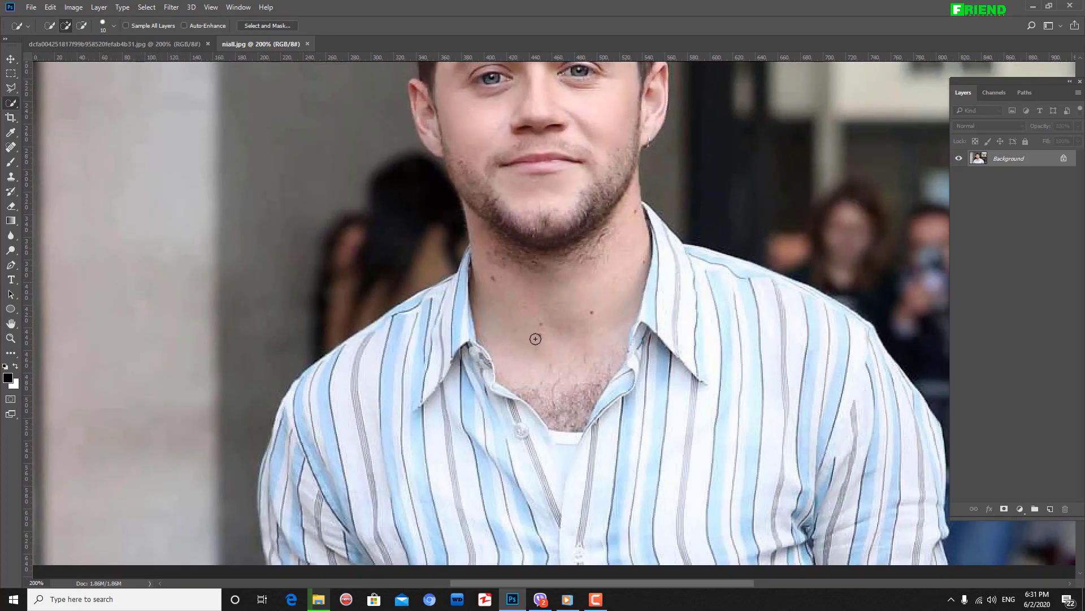
{"action": "key", "text": "ctrl+minus"}
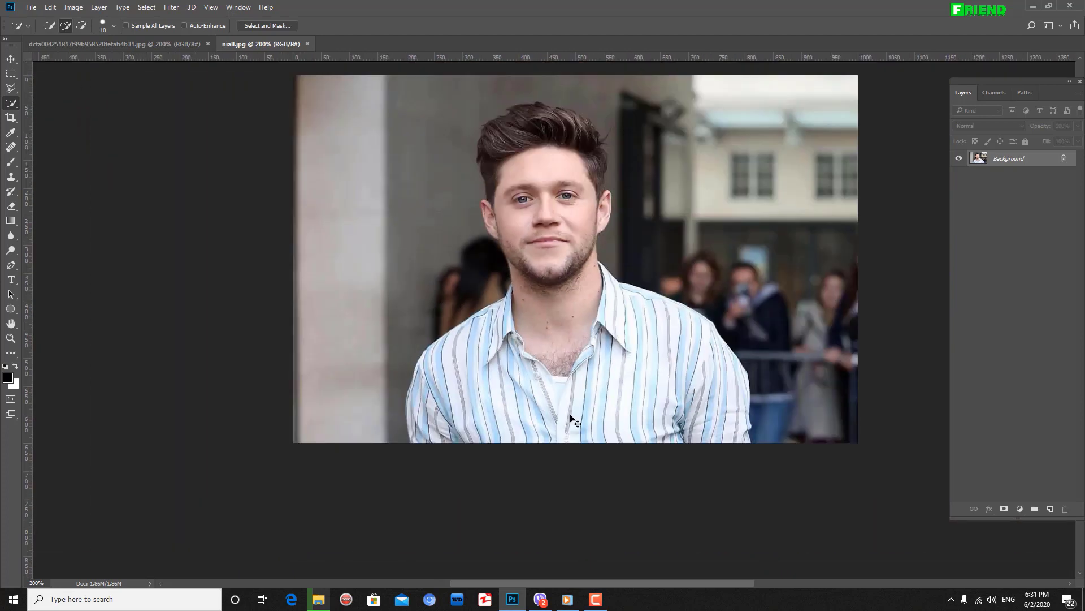
Quick-select the man's neck, bare upper chest, face, hair and ears, leaving out the shirt and background
{"action": "mouse_move", "coordinate": [530, 365]}
{"action": "left_mouse_down"}
{"action": "mouse_move", "coordinate": [520, 291]}
{"action": "mouse_move", "coordinate": [498, 266]}
{"action": "left_mouse_up"}
{"action": "mouse_move", "coordinate": [487, 207]}
{"action": "left_mouse_down"}
{"action": "mouse_move", "coordinate": [481, 192]}
{"action": "mouse_move", "coordinate": [505, 169]}
{"action": "mouse_move", "coordinate": [545, 175]}
{"action": "left_mouse_up"}
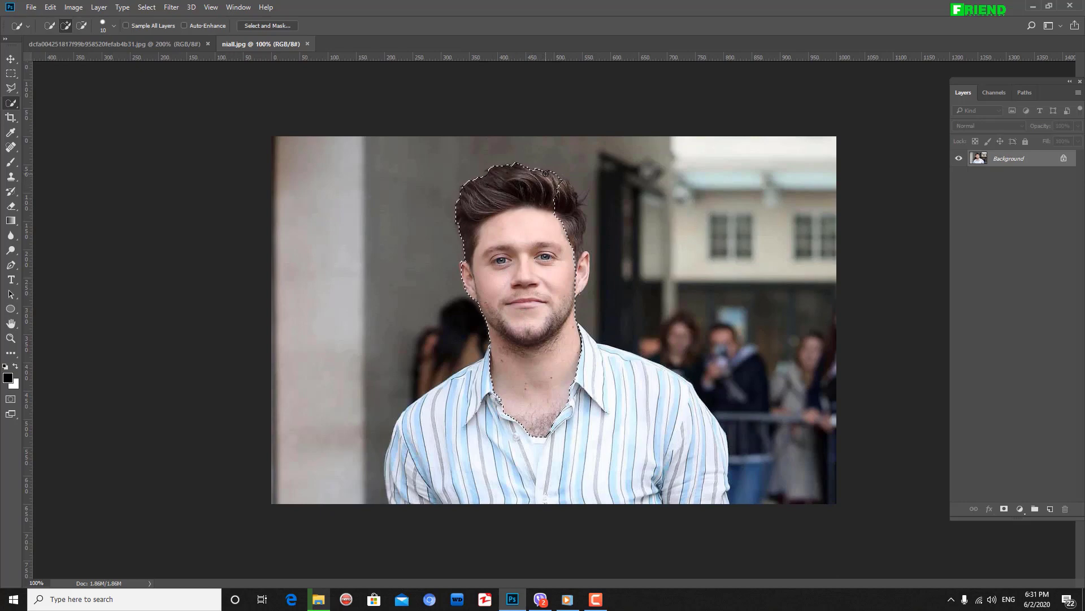
{"action": "left_click_drag", "start_coordinate": [556, 216], "coordinate": [581, 272]}
Refine the selection along both ears, adding the missing outer edges and earlobes
{"action": "key", "text": "ctrl+plus"}
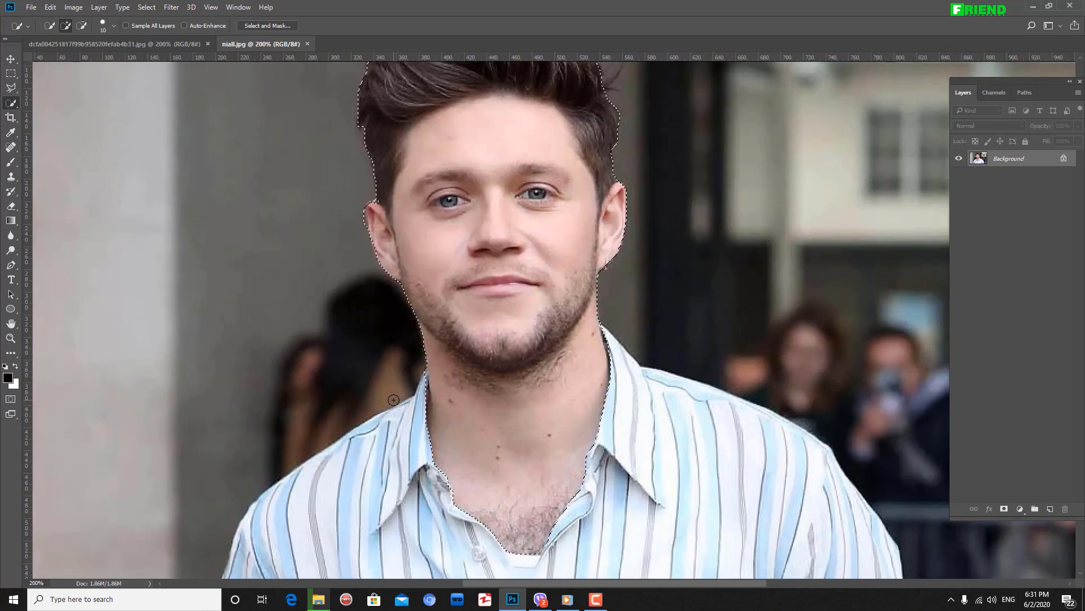
{"action": "scroll", "coordinate": [506, 387], "scroll_direction": "up", "scroll_amount": 5}
{"action": "key", "text": "ctrl+plus"}
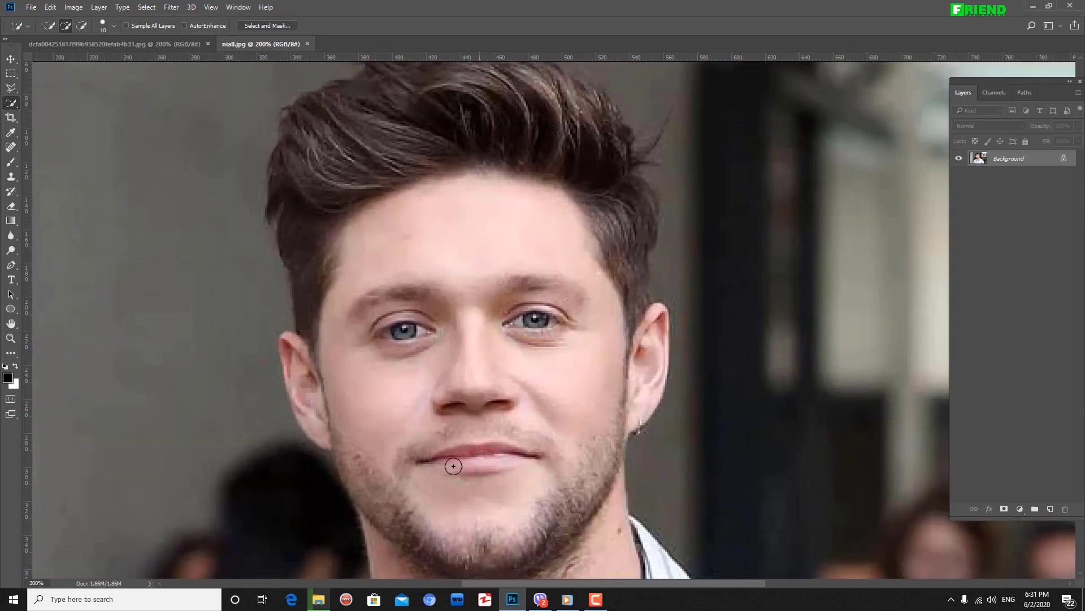
{"action": "scroll", "coordinate": [461, 356], "scroll_direction": "down", "scroll_amount": 4}
{"action": "key", "text": "ctrl+plus"}
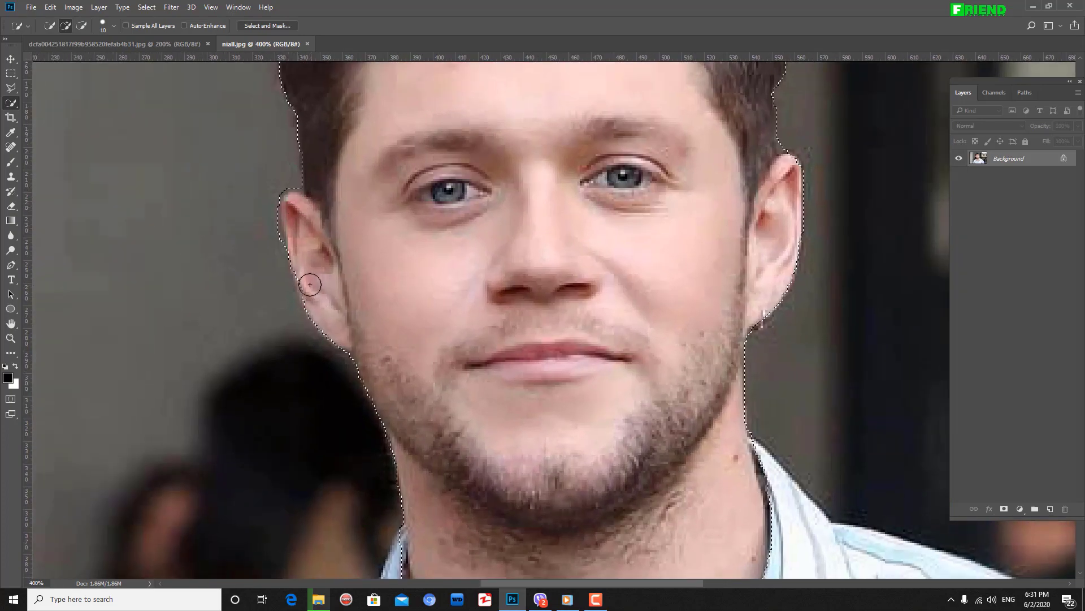
{"action": "mouse_move", "coordinate": [301, 278]}
{"action": "left_mouse_down"}
{"action": "mouse_move", "coordinate": [298, 252]}
{"action": "mouse_move", "coordinate": [332, 336]}
{"action": "left_mouse_up"}
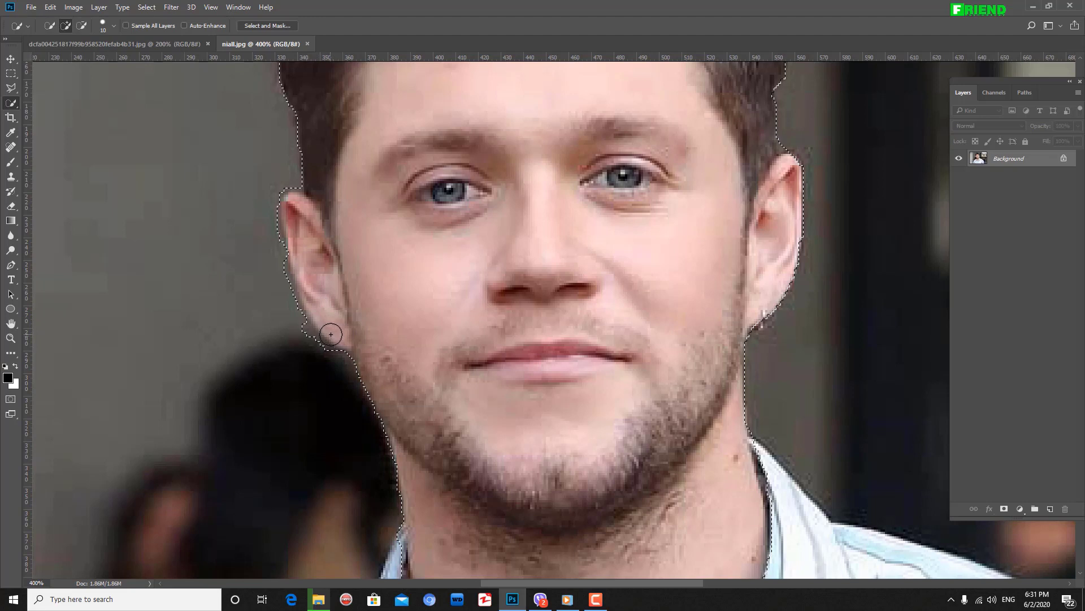
{"action": "left_click_drag", "start_coordinate": [746, 248], "coordinate": [688, 337]}
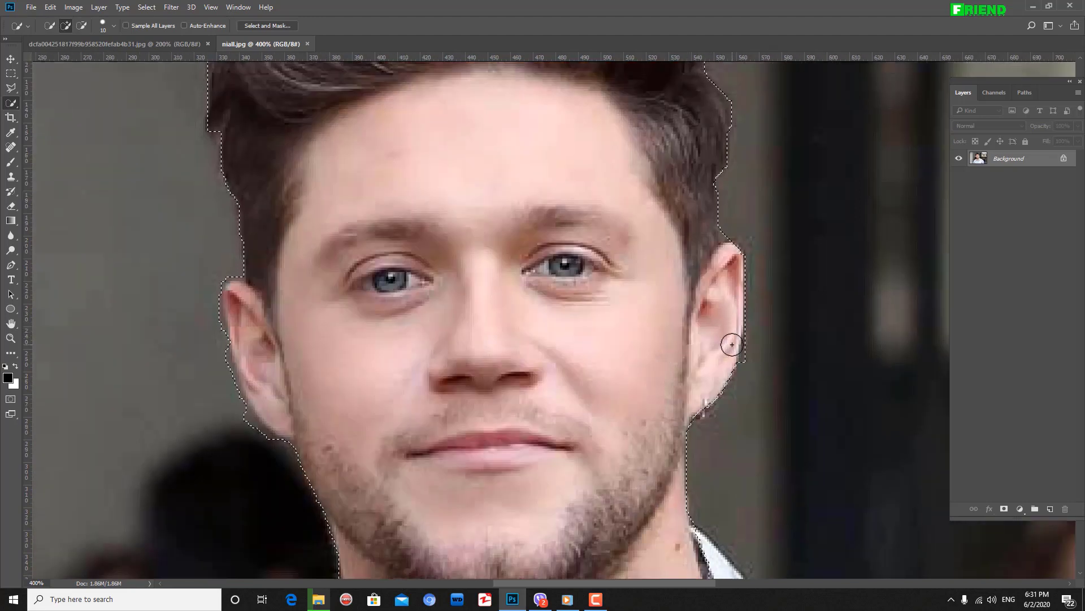
{"action": "left_click_drag", "start_coordinate": [724, 346], "coordinate": [723, 365]}
{"action": "left_click", "coordinate": [726, 362]}
Add the stray hair strands sticking out above the man's left ear to the head selection
{"action": "left_click_drag", "start_coordinate": [584, 373], "coordinate": [577, 453]}
{"action": "left_click_drag", "start_coordinate": [551, 179], "coordinate": [575, 334]}
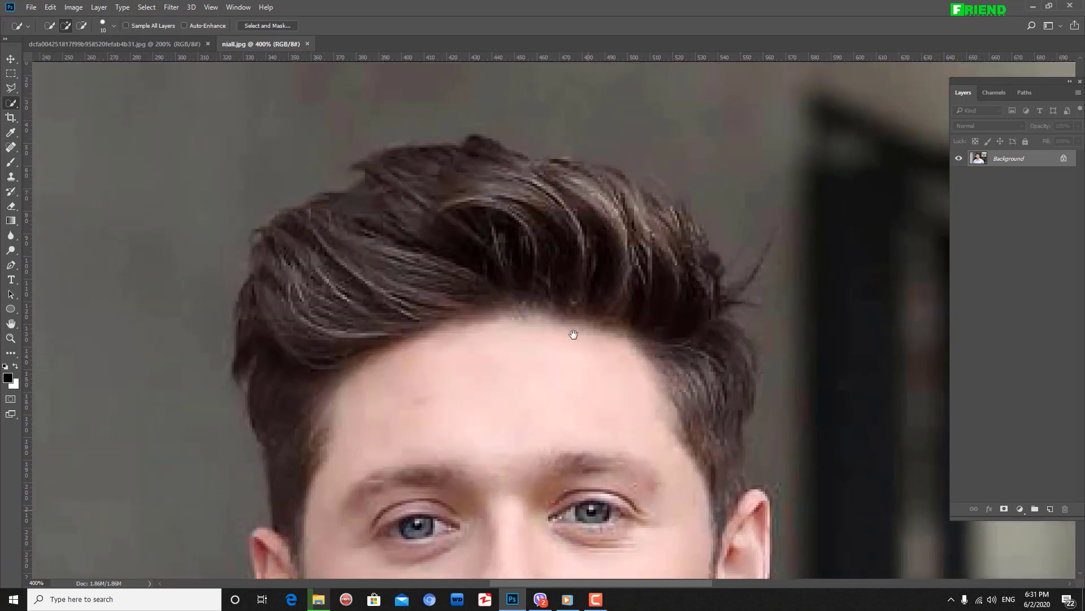
{"action": "mouse_move", "coordinate": [725, 307]}
{"action": "left_mouse_down"}
{"action": "mouse_move", "coordinate": [725, 292]}
{"action": "mouse_move", "coordinate": [753, 266]}
{"action": "left_mouse_up"}
{"action": "key", "text": "ctrl+minus"}
{"action": "key", "text": "ctrl+minus"}
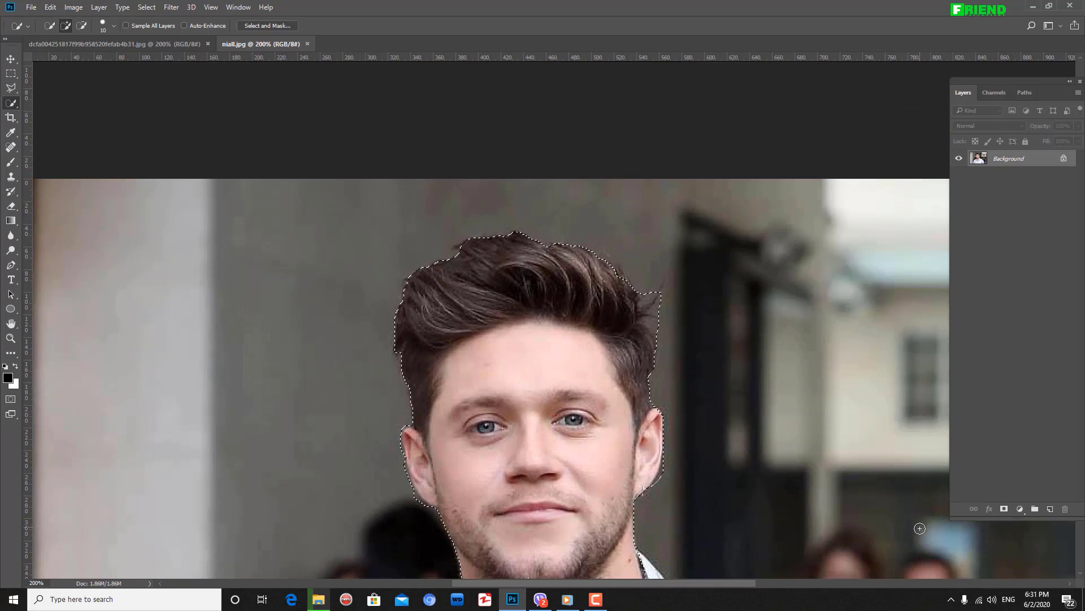
{"action": "key", "text": "ctrl+minus"}
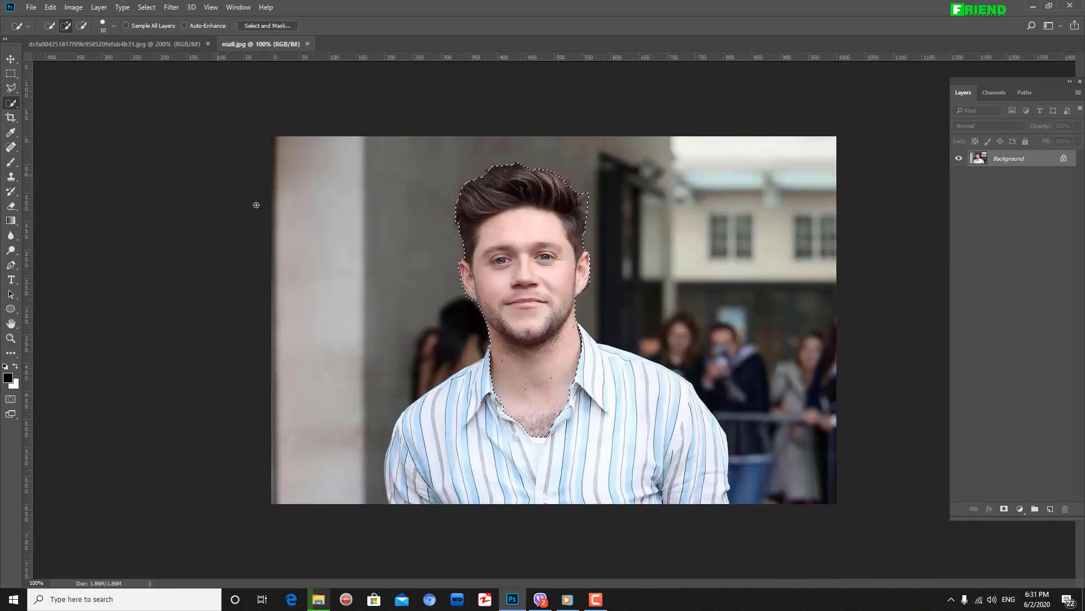
Open the head-and-neck selection in the Select and Mask workspace for edge refinement
{"action": "left_click", "coordinate": [154, 7]}
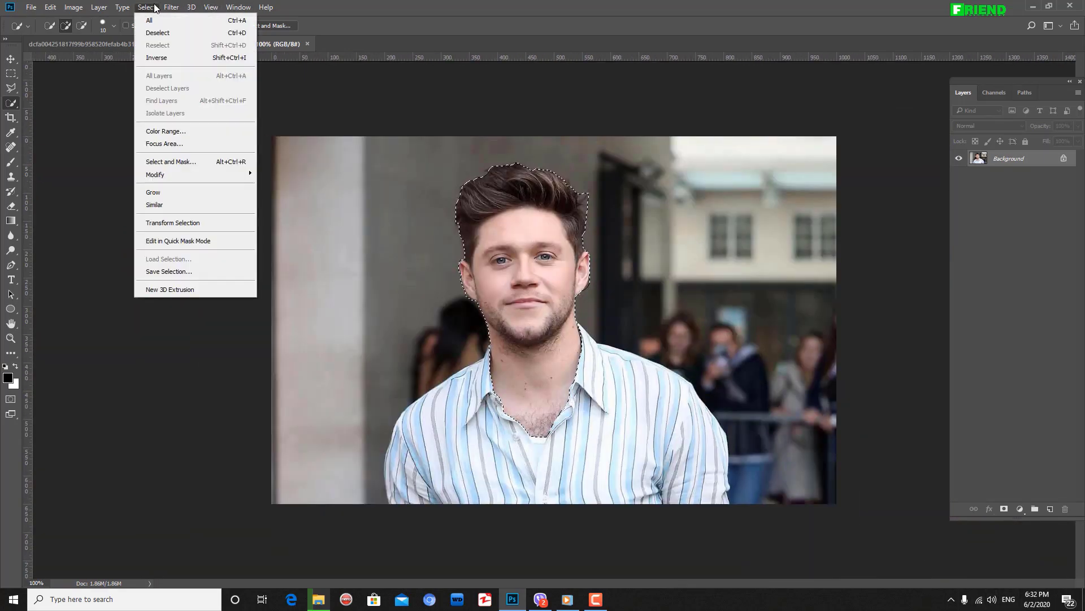
{"action": "left_click", "coordinate": [188, 162]}
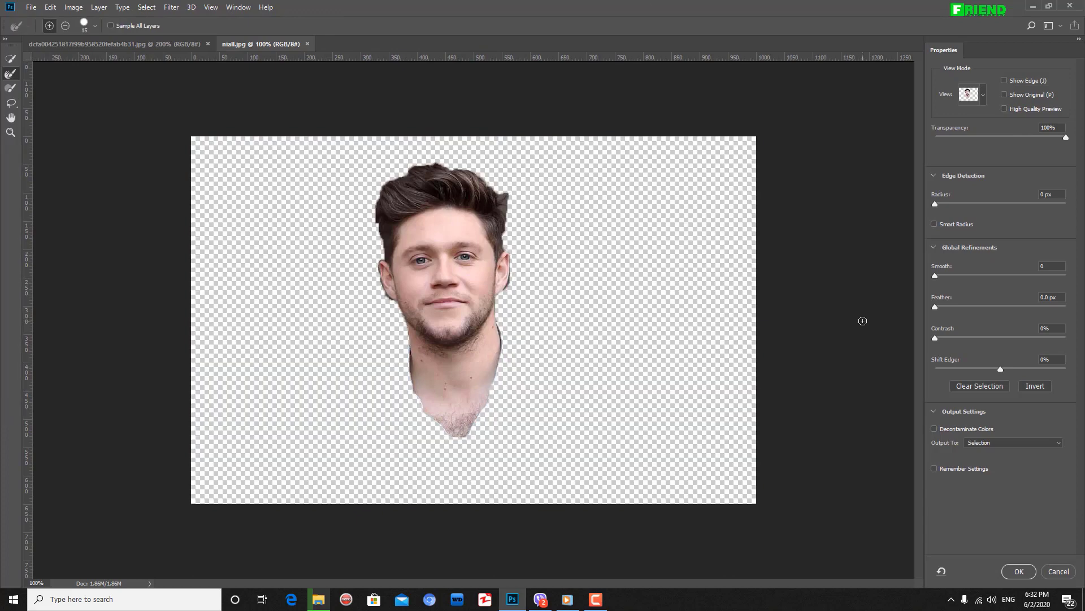
{"action": "key", "text": "ctrl+plus"}
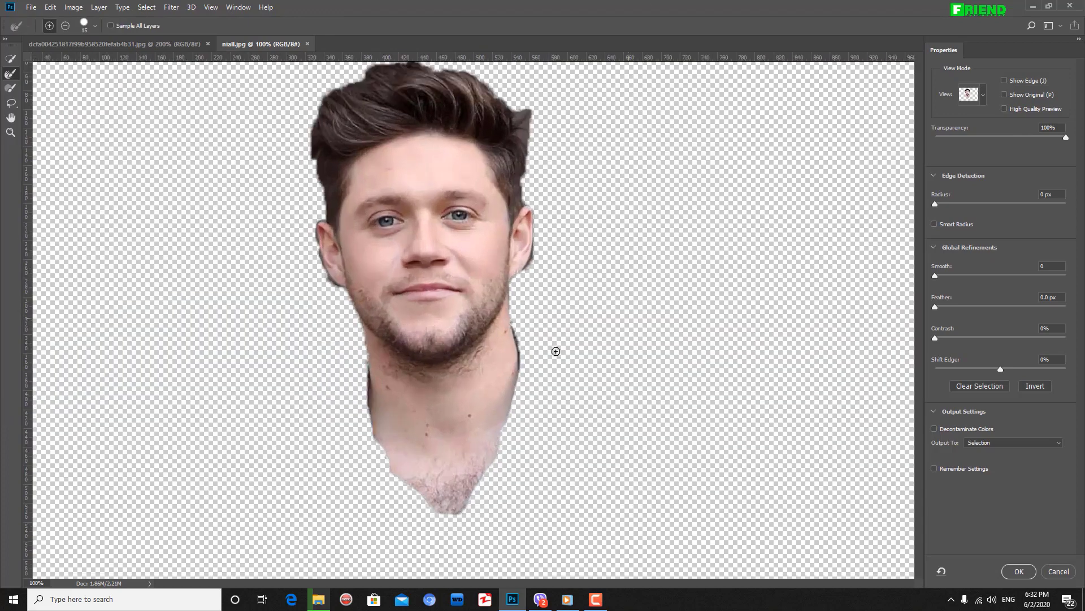
Turn on Smart Radius and set the edge detection radius to 9 px for the head cutout
{"action": "mouse_move", "coordinate": [471, 274]}
{"action": "left_mouse_down"}
{"action": "mouse_move", "coordinate": [516, 436]}
{"action": "mouse_move", "coordinate": [557, 413]}
{"action": "mouse_move", "coordinate": [572, 305]}
{"action": "left_mouse_up"}
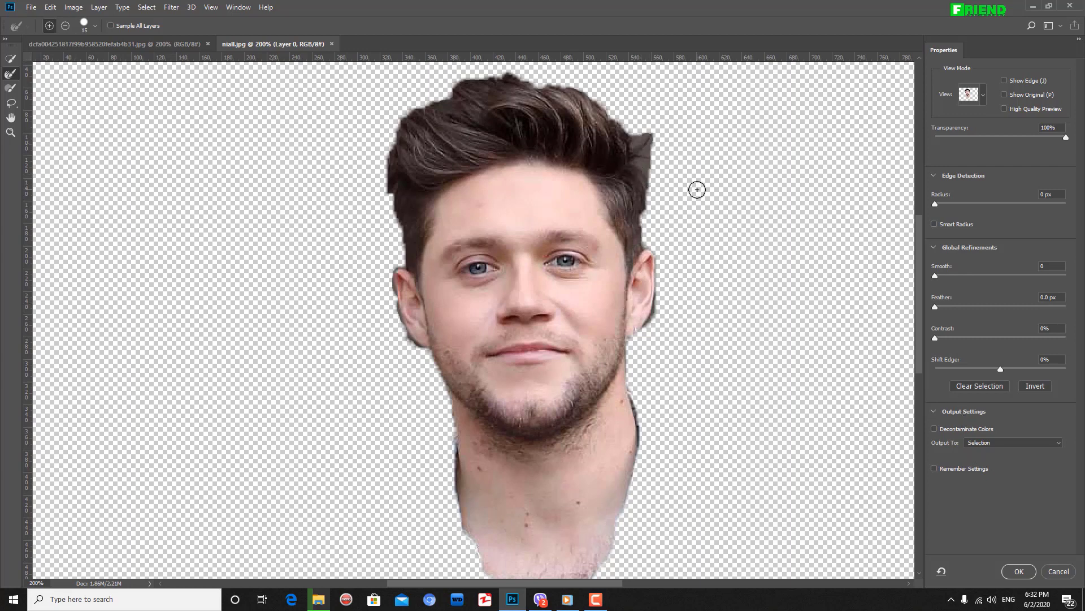
{"action": "key", "text": "ctrl+plus"}
{"action": "left_click_drag", "start_coordinate": [735, 192], "coordinate": [675, 361]}
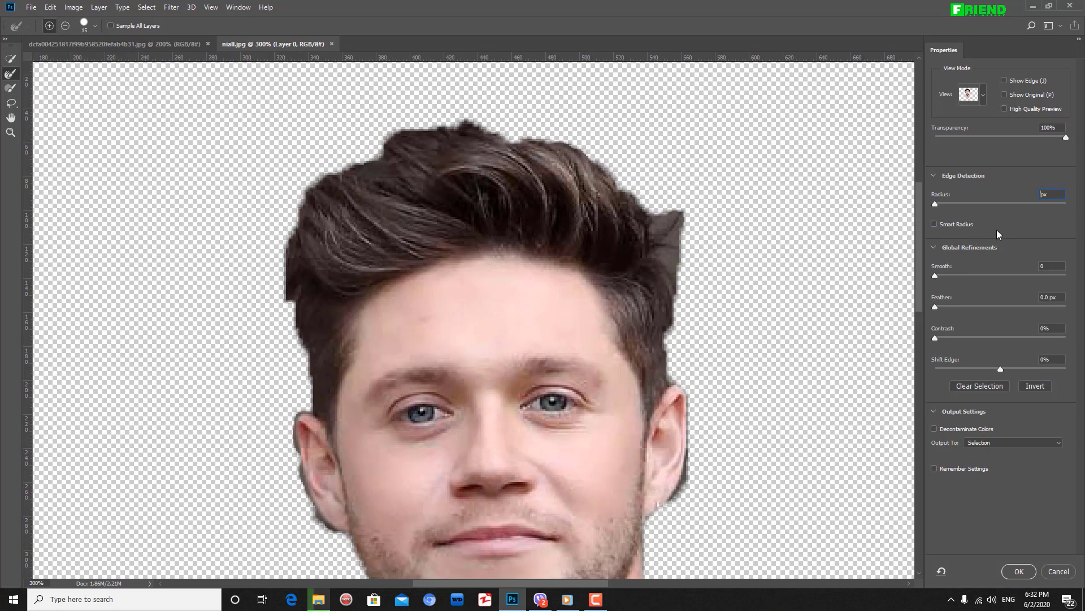
{"action": "left_click", "coordinate": [984, 203]}
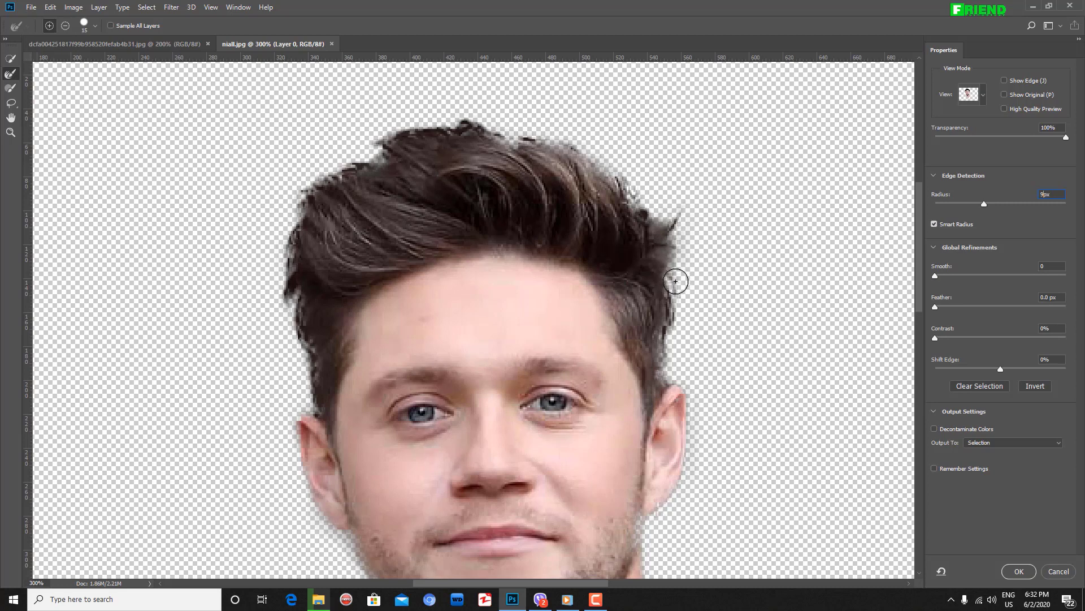
Try to refine the stray hair edge above the man's left ear with the Refine Edge Brush, and undo the strokes
{"action": "mouse_move", "coordinate": [675, 281]}
{"action": "left_mouse_down"}
{"action": "mouse_move", "coordinate": [688, 266]}
{"action": "mouse_move", "coordinate": [661, 238]}
{"action": "left_mouse_up"}
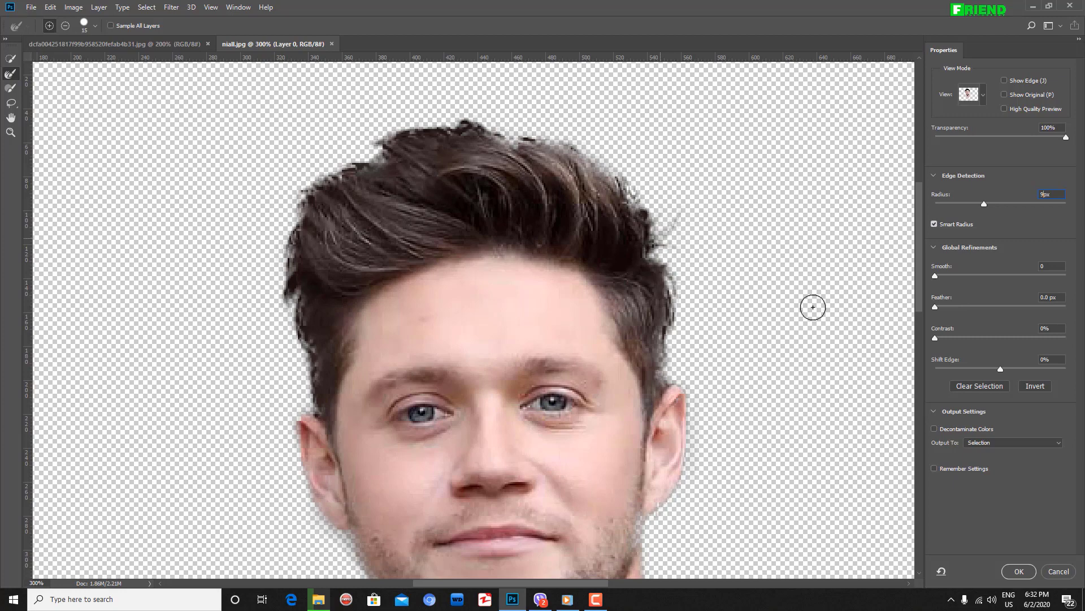
{"action": "left_click_drag", "start_coordinate": [714, 327], "coordinate": [703, 277]}
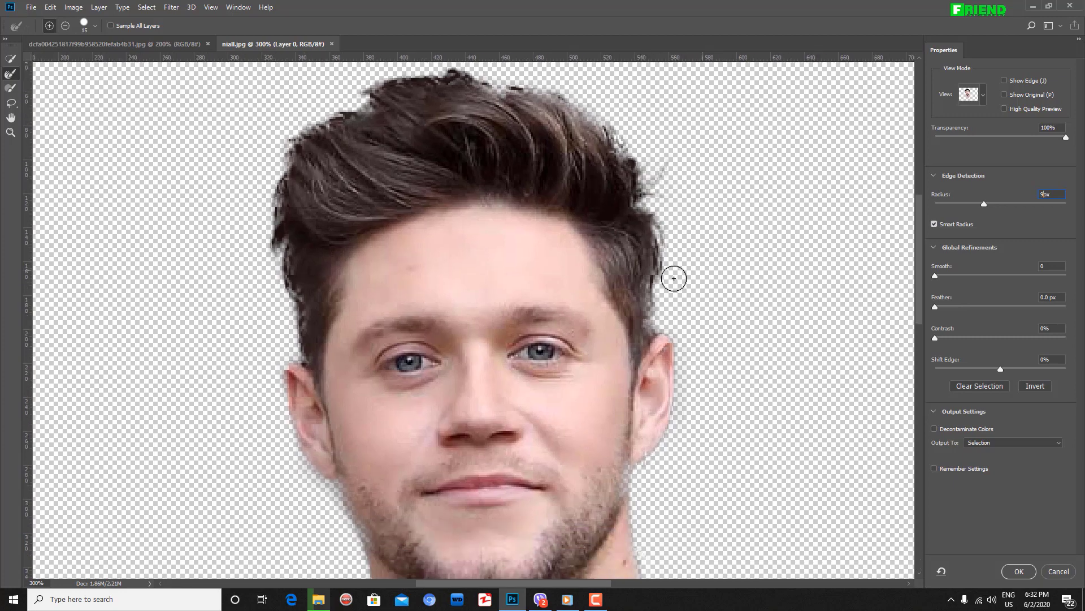
{"action": "key", "text": "ctrl+minus"}
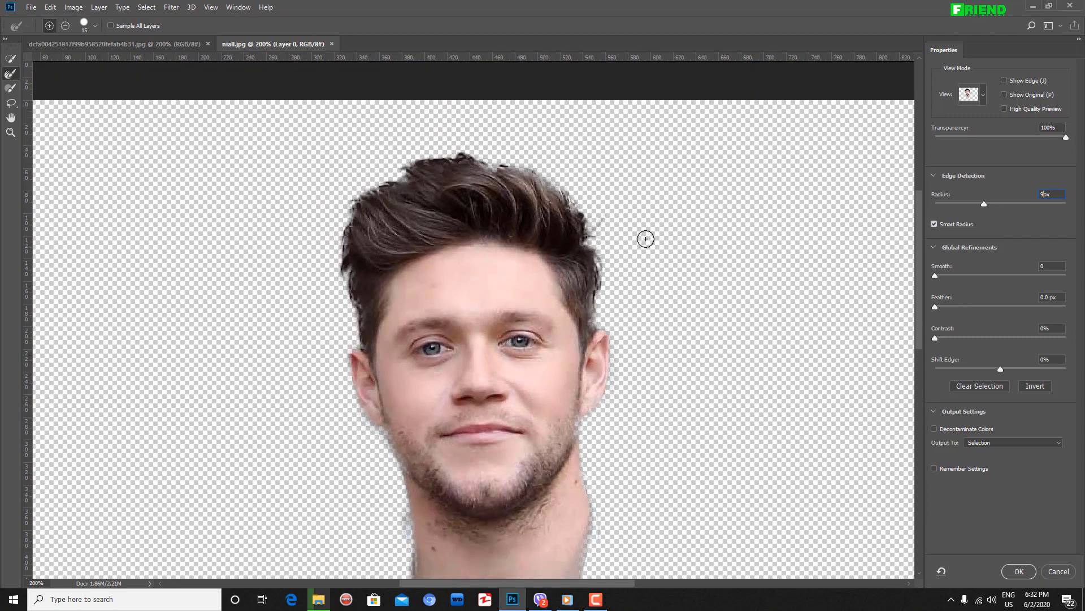
{"action": "key", "text": "ctrl+plus"}
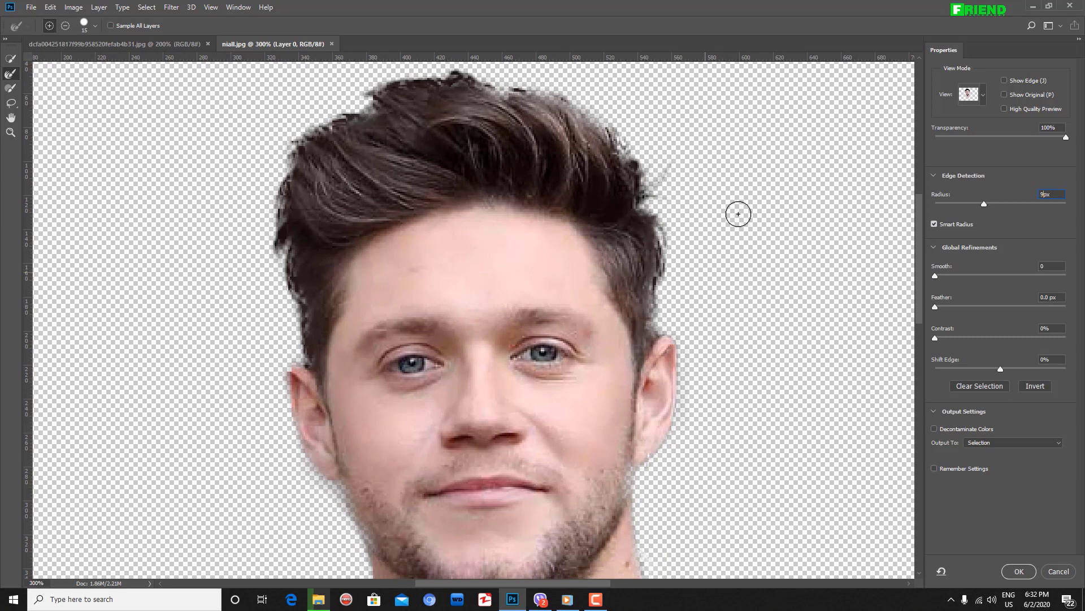
{"action": "type", "text": "0"}
{"action": "key", "text": "Return"}
{"action": "key", "text": "ctrl+alt+z"}
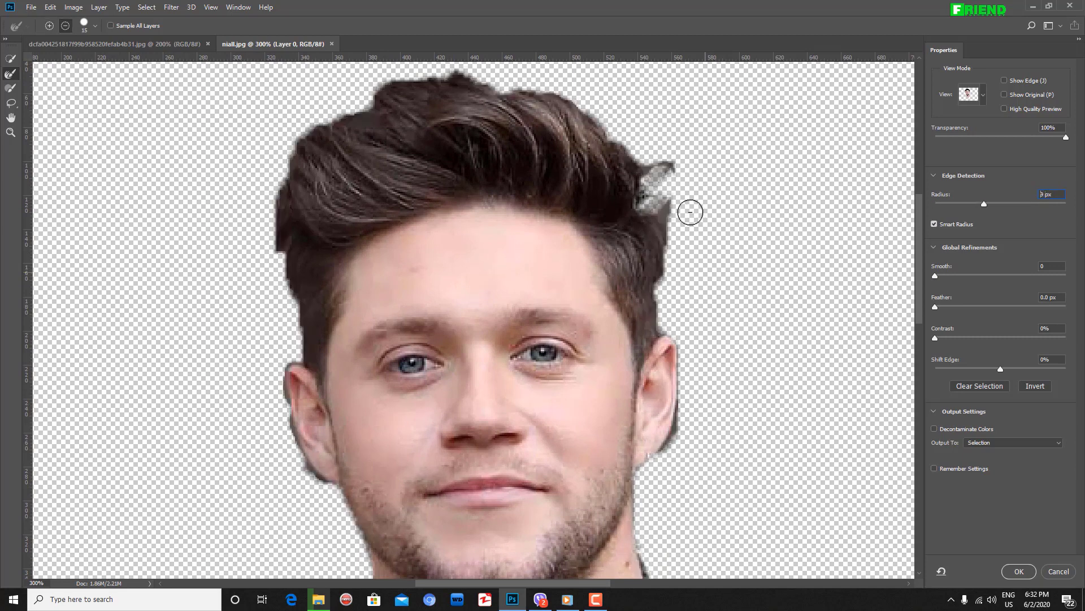
{"action": "key", "text": "ctrl+alt+z"}
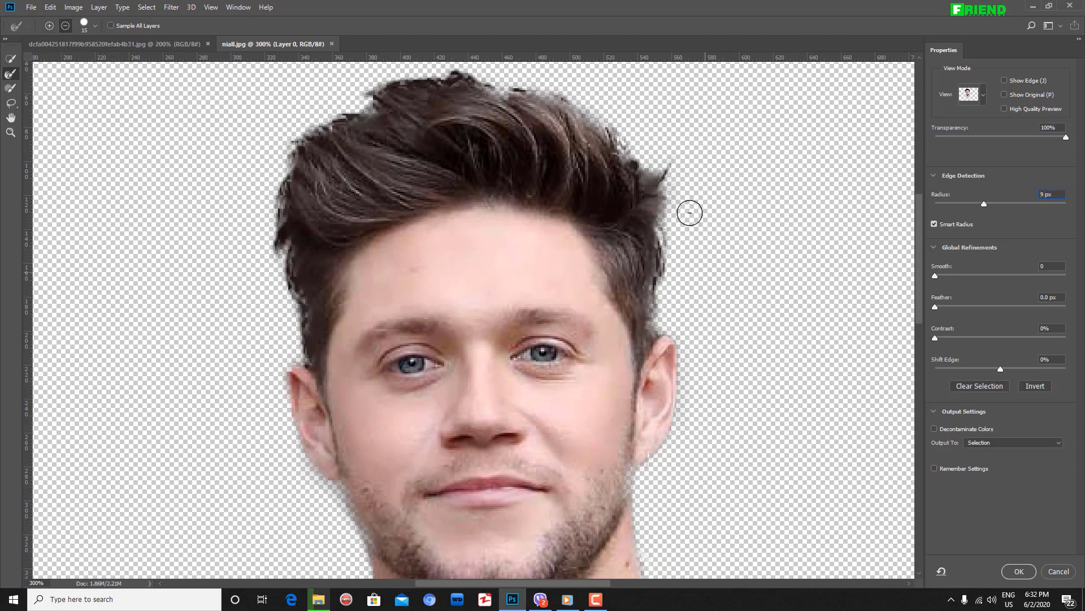
Refine the stray hair tuft above the man's left ear with short strokes of a smaller Refine Edge Brush
{"action": "key", "text": "bracketleft"}
{"action": "key", "text": "bracketleft"}
{"action": "key", "text": "bracketleft"}
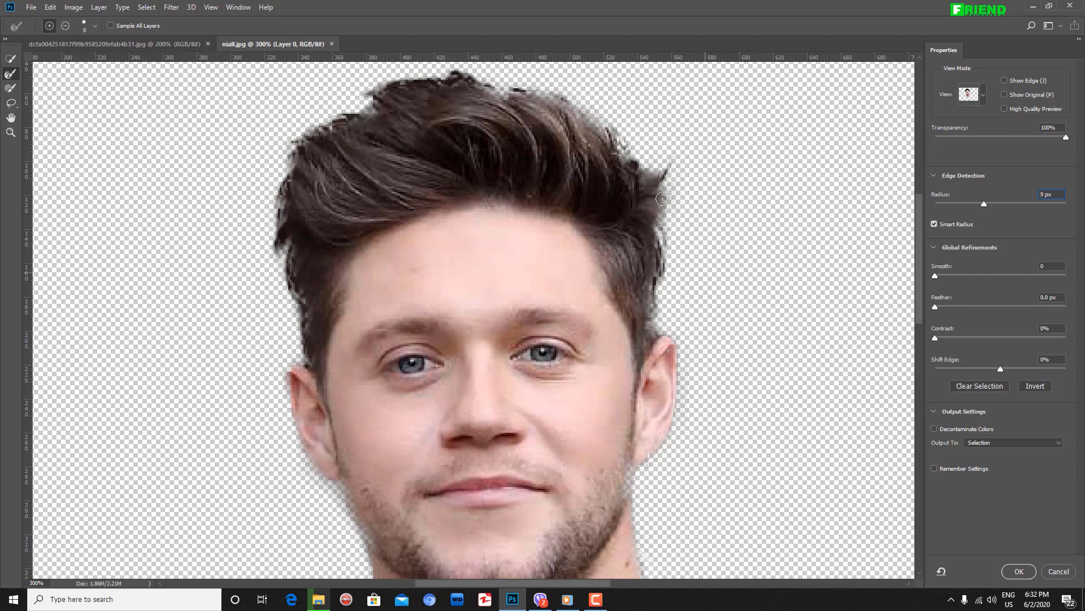
{"action": "mouse_move", "coordinate": [663, 199]}
{"action": "left_mouse_down"}
{"action": "mouse_move", "coordinate": [665, 180]}
{"action": "mouse_move", "coordinate": [653, 183]}
{"action": "left_mouse_up"}
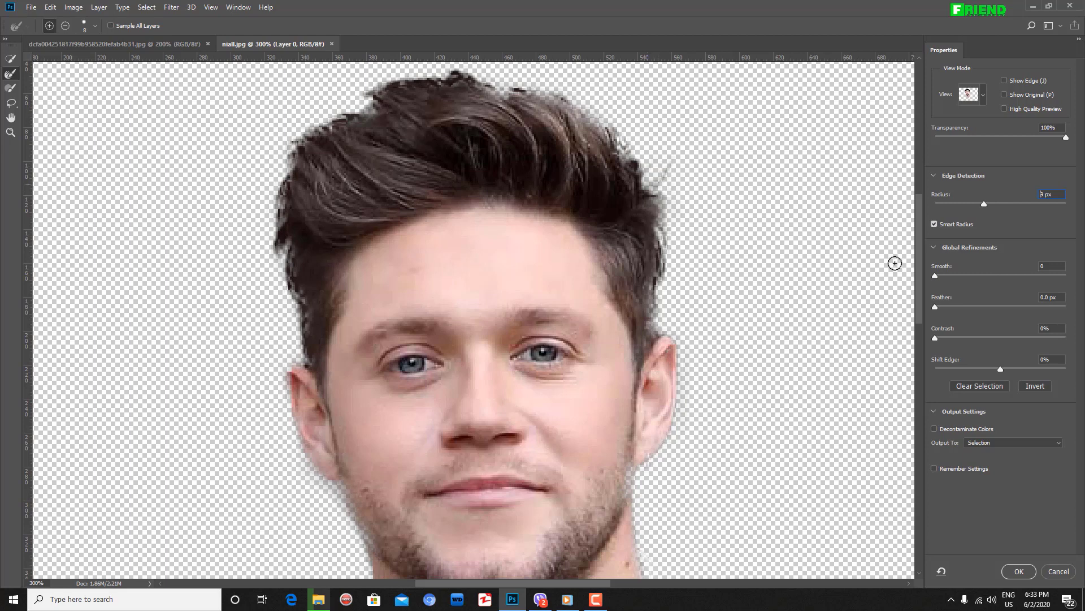
{"action": "left_click", "coordinate": [650, 172]}
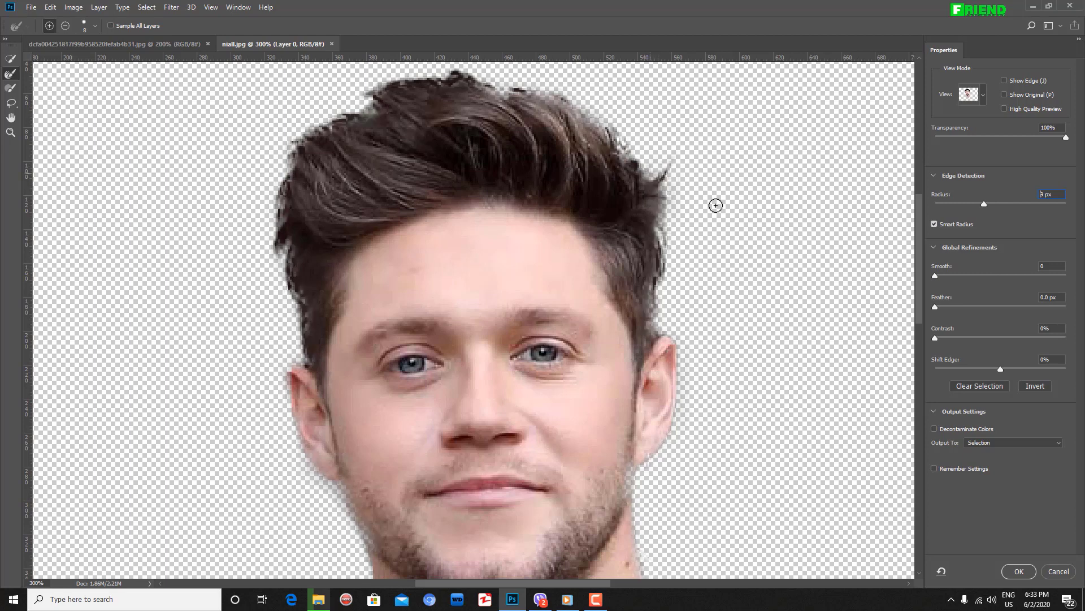
{"action": "left_click", "coordinate": [667, 196]}
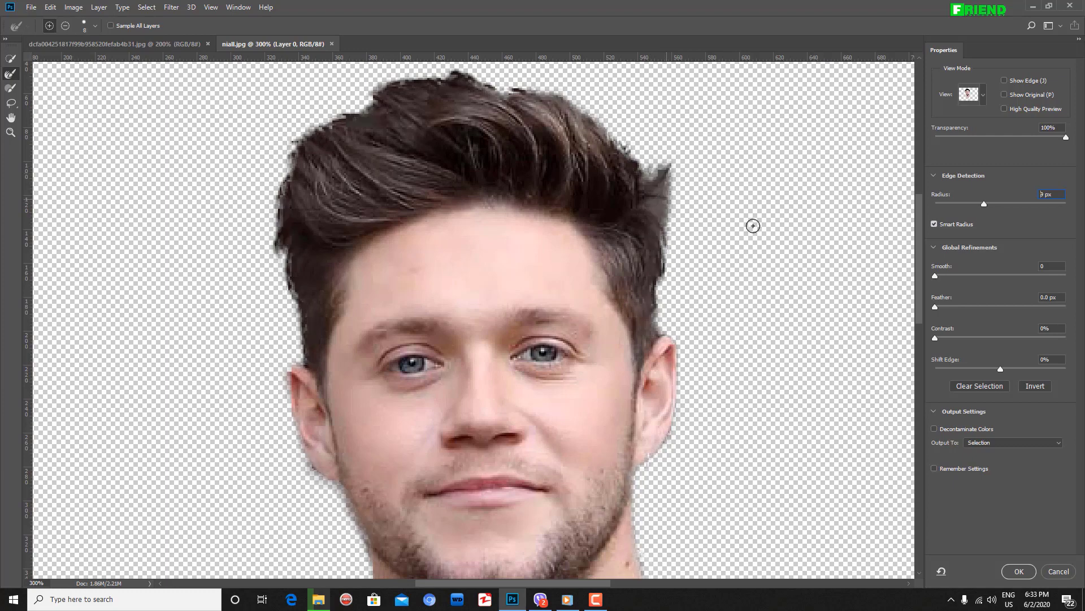
{"action": "left_click", "coordinate": [652, 202]}
{"action": "key", "text": "ctrl+minus"}
{"action": "key", "text": "ctrl+minus"}
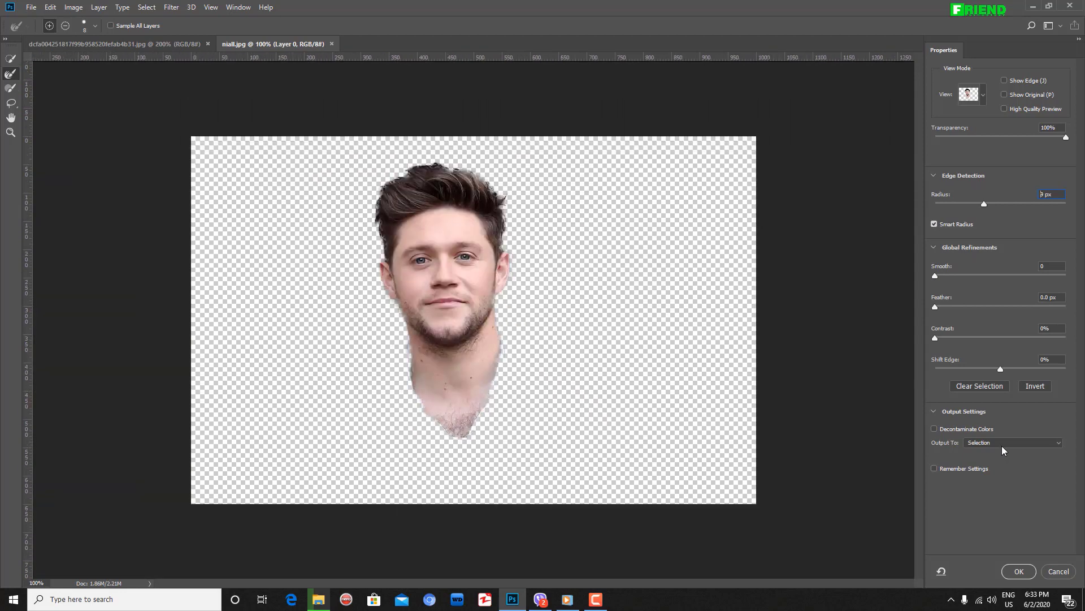
Output the refined head selection as a new layer with a layer mask, keeping the original background layer hidden
{"action": "left_click", "coordinate": [1003, 442]}
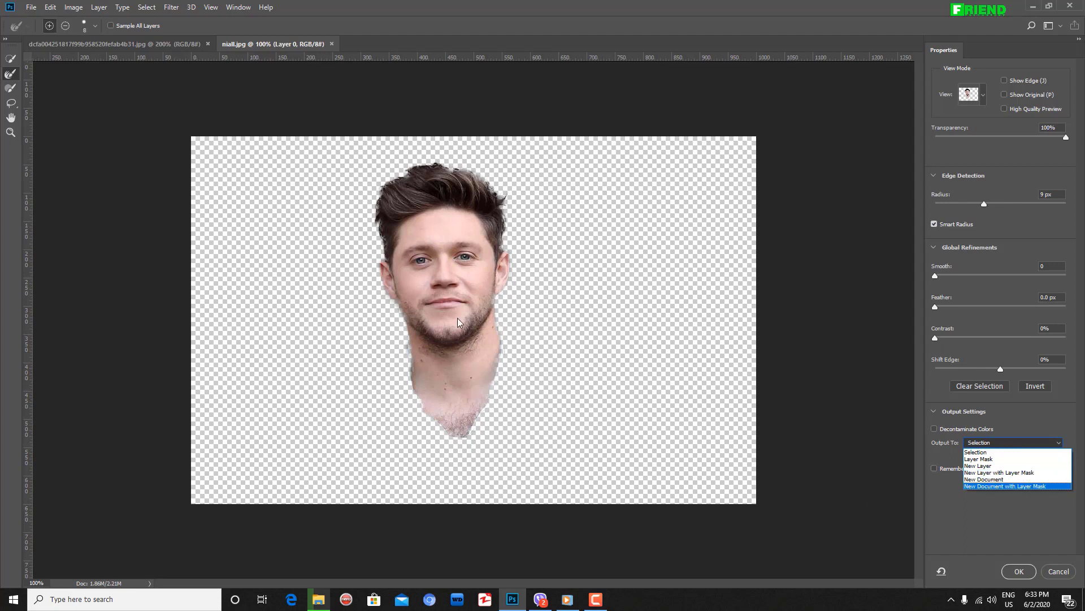
{"action": "left_click", "coordinate": [1027, 473]}
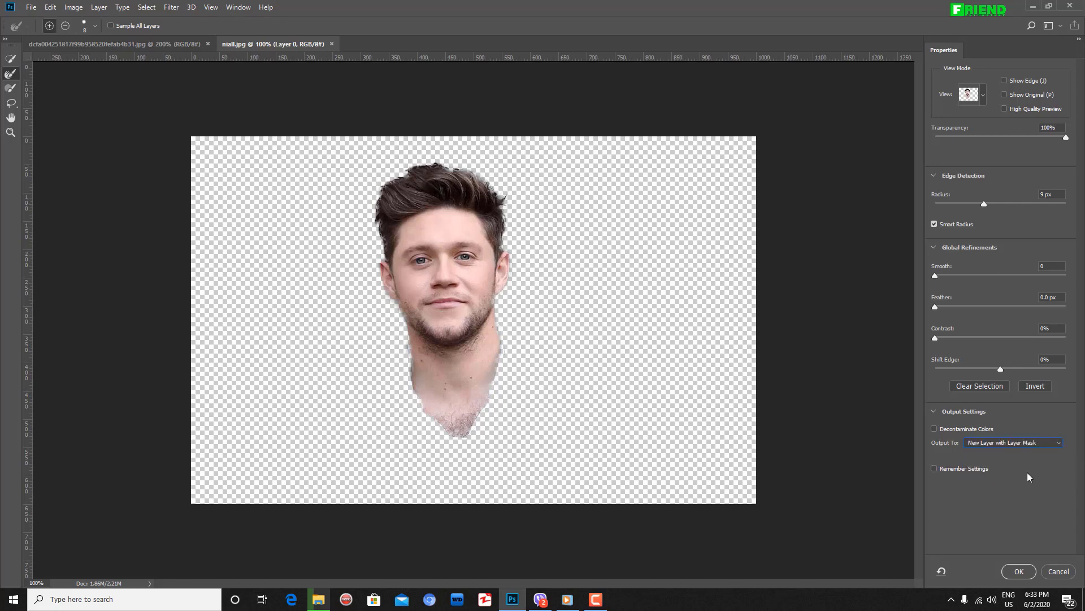
{"action": "left_click", "coordinate": [1019, 571]}
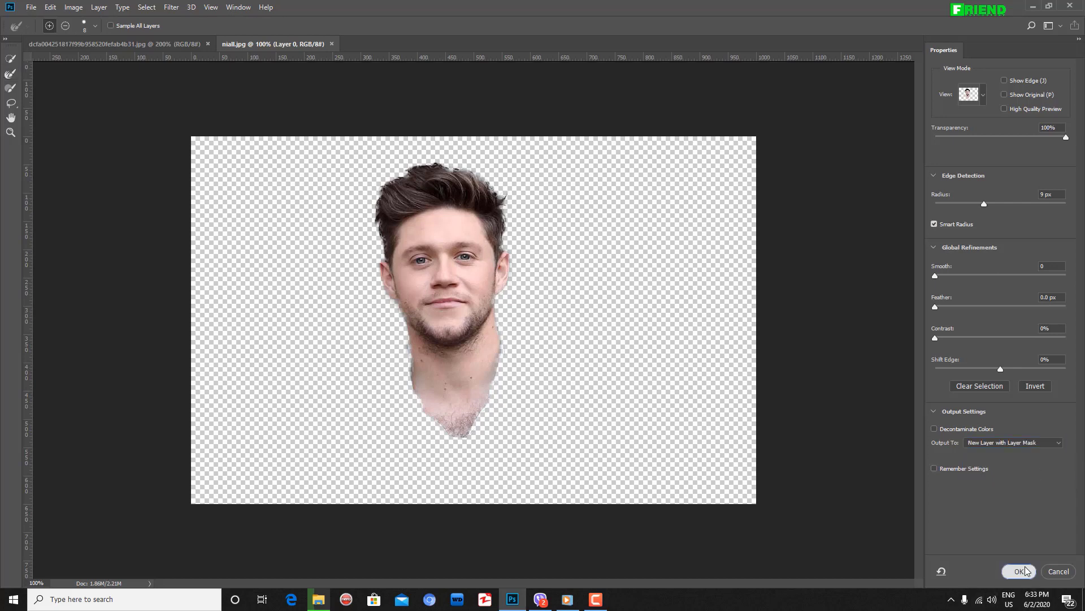
{"action": "left_click", "coordinate": [958, 175]}
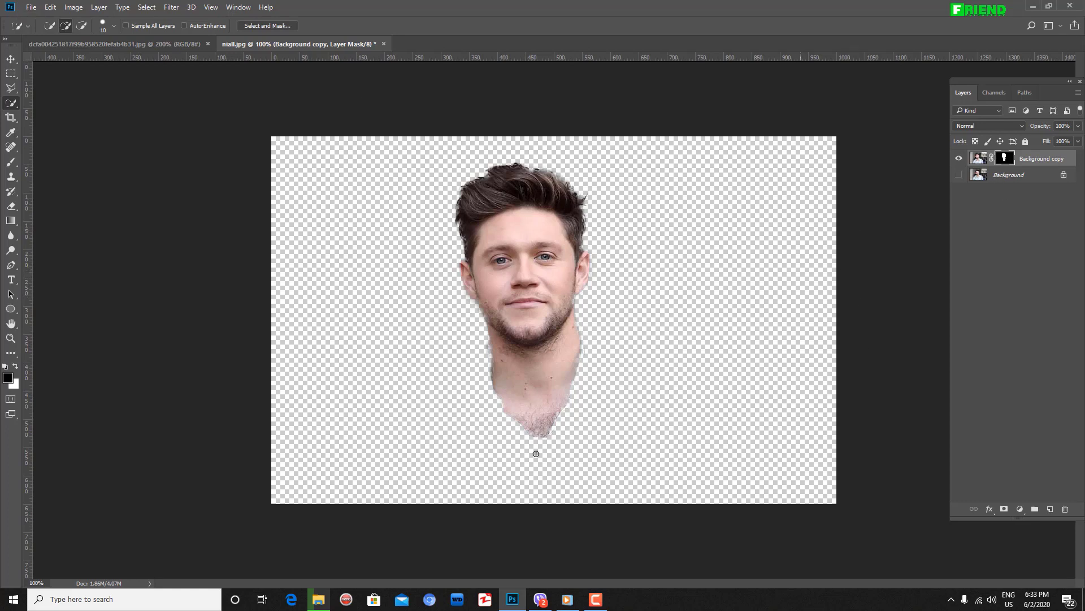
Float niall.jpg in its own window, copy the masked head layer into the bodybuilder image and position it over the upper body
{"action": "key", "text": "v"}
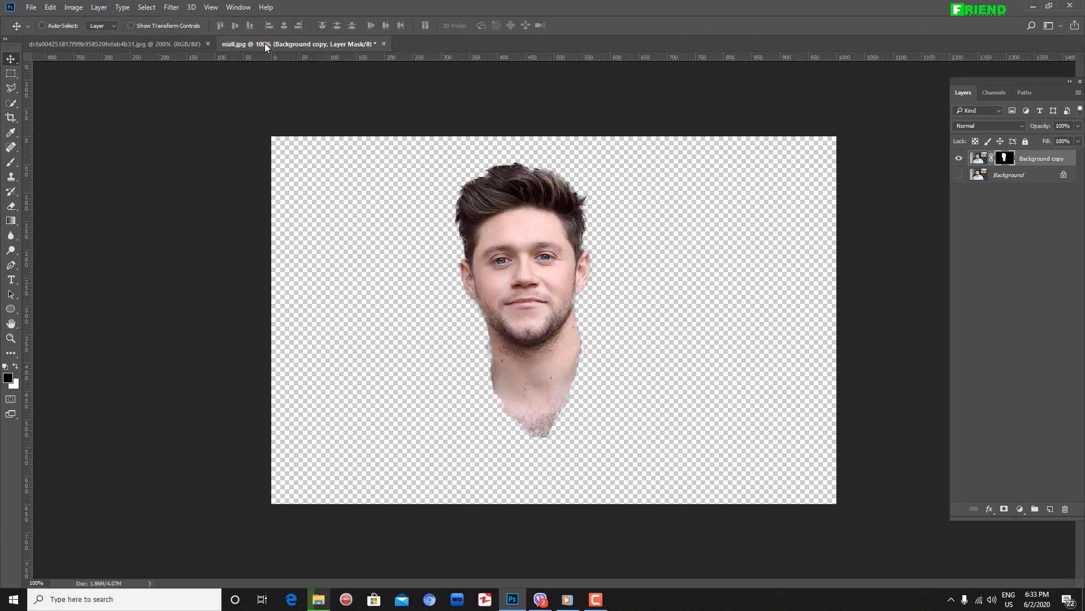
{"action": "left_click_drag", "start_coordinate": [265, 43], "coordinate": [826, 214]}
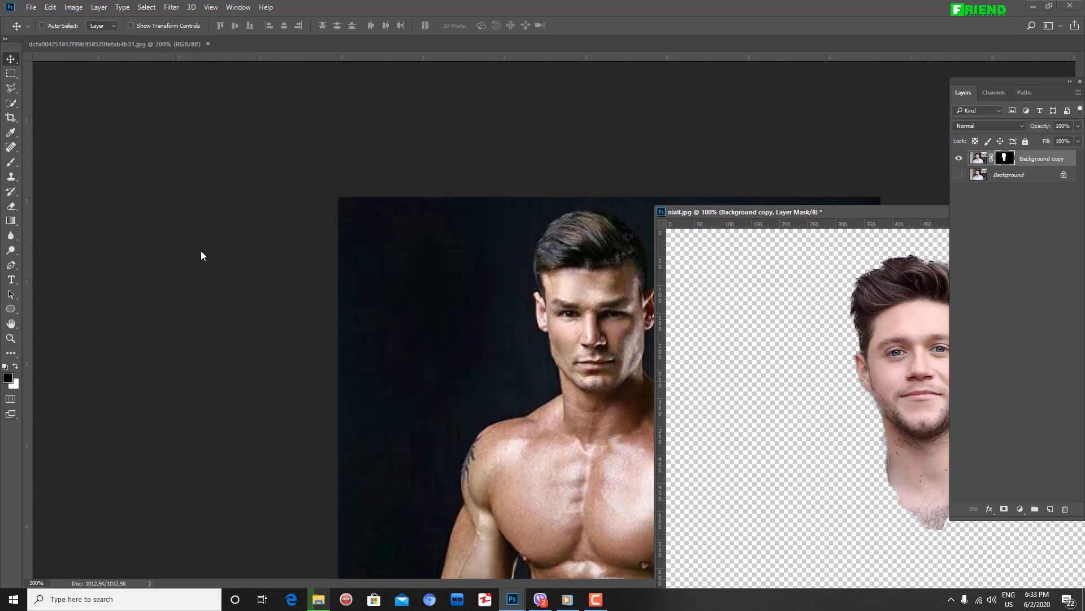
{"action": "left_click_drag", "start_coordinate": [912, 398], "coordinate": [537, 383]}
{"action": "left_click_drag", "start_coordinate": [852, 212], "coordinate": [318, 231]}
{"action": "left_click", "coordinate": [653, 232]}
{"action": "left_click_drag", "start_coordinate": [577, 337], "coordinate": [645, 446]}
{"action": "key", "text": "ctrl+plus"}
{"action": "left_click_drag", "start_coordinate": [564, 217], "coordinate": [504, 111]}
{"action": "key", "text": "ctrl+minus"}
{"action": "key", "text": "ctrl+minus"}
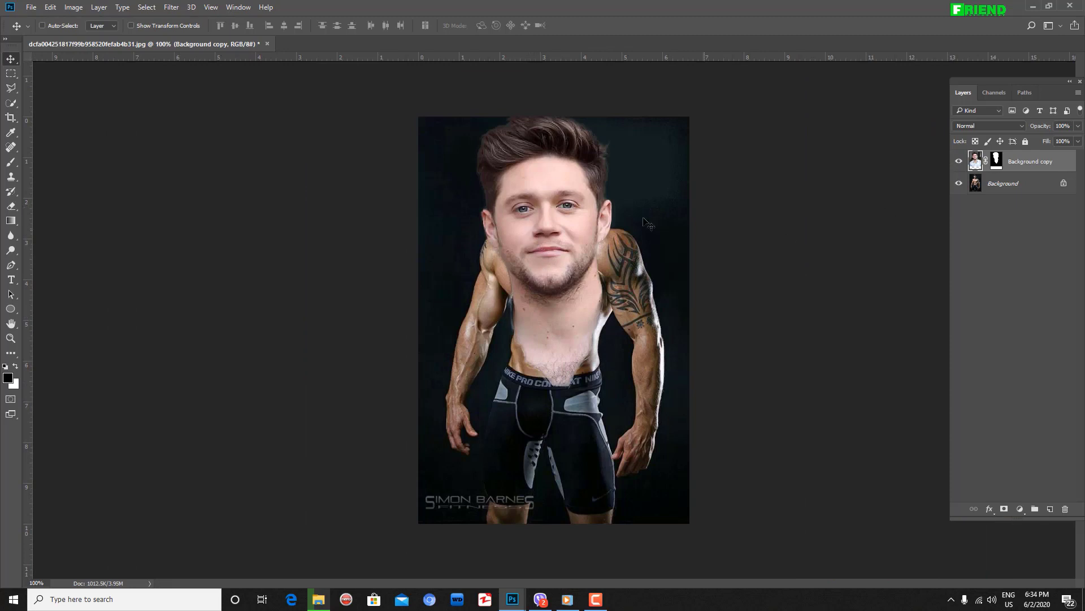
Scale the pasted head down to roughly the bodybuilder's head size and place it beside his head above the tattooed shoulder
{"action": "key", "text": "ctrl+t"}
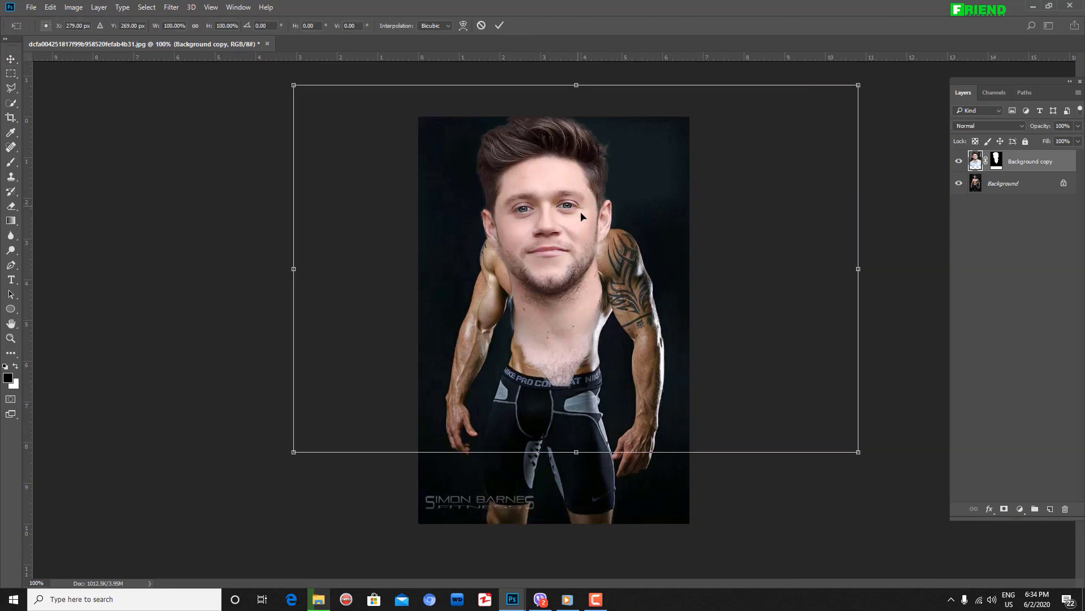
{"action": "left_click_drag", "start_coordinate": [581, 217], "coordinate": [586, 287]}
{"action": "left_click_drag", "start_coordinate": [859, 159], "coordinate": [662, 287]}
{"action": "key", "text": "Return"}
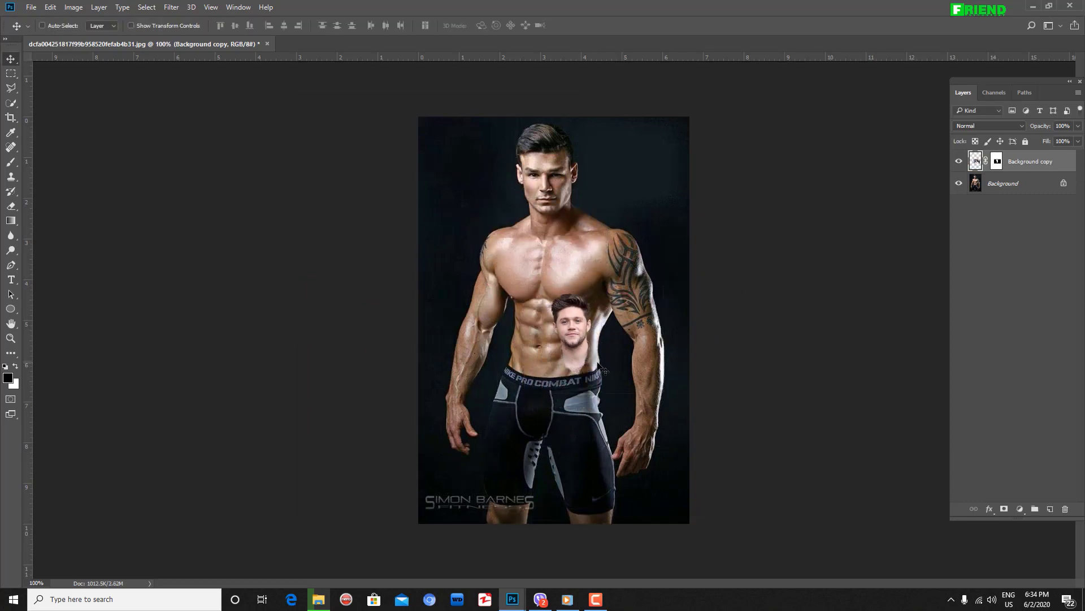
{"action": "left_click_drag", "start_coordinate": [598, 361], "coordinate": [581, 324]}
{"action": "key", "text": "ctrl+plus"}
{"action": "key", "text": "ctrl+plus"}
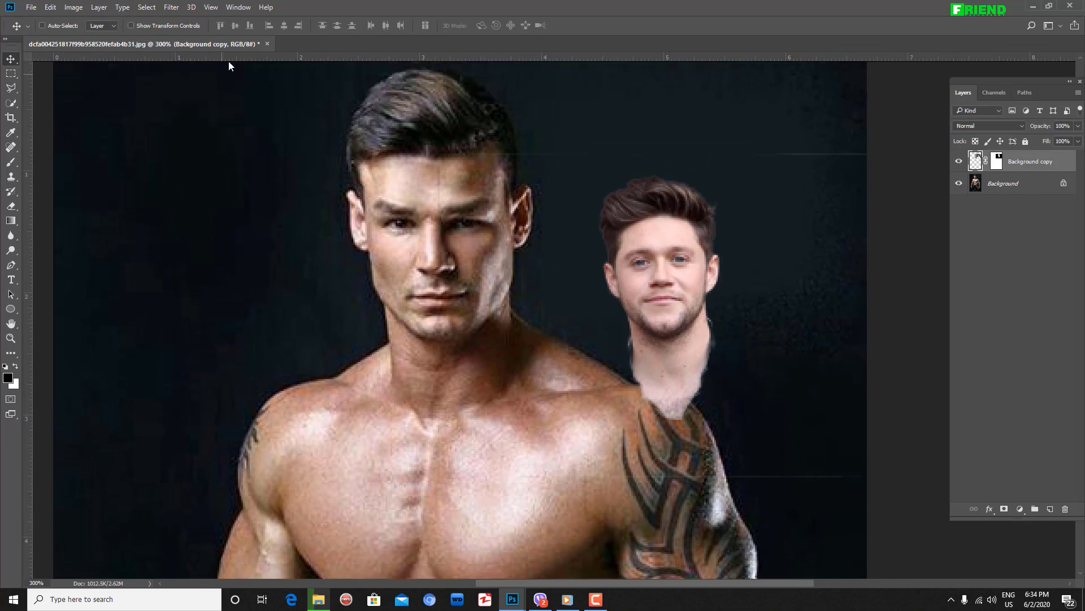
Hide the rulers and show them again
{"action": "left_click", "coordinate": [211, 6]}
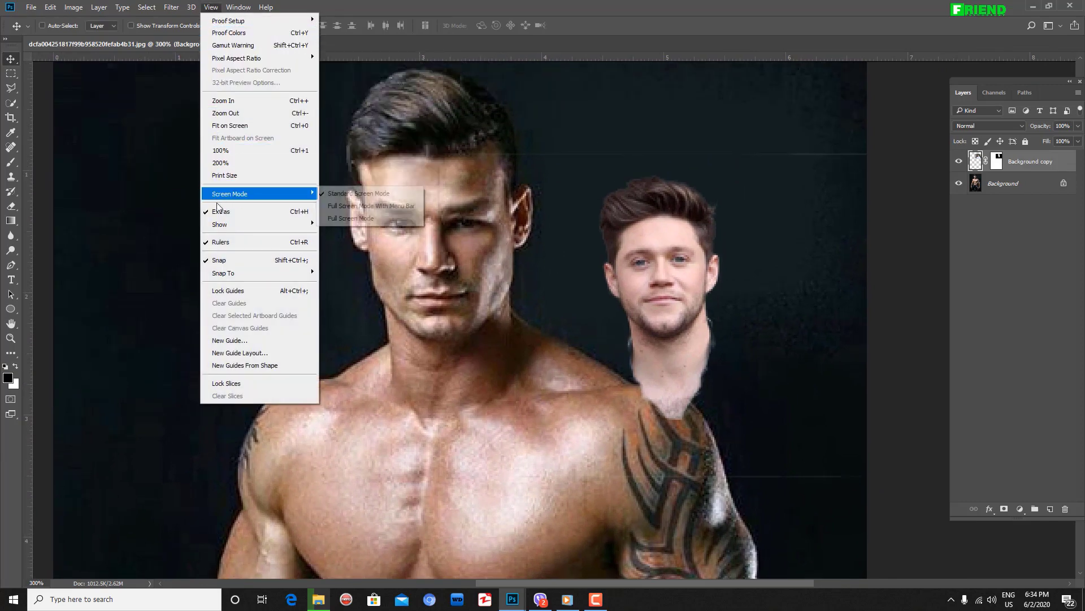
{"action": "left_click", "coordinate": [264, 243]}
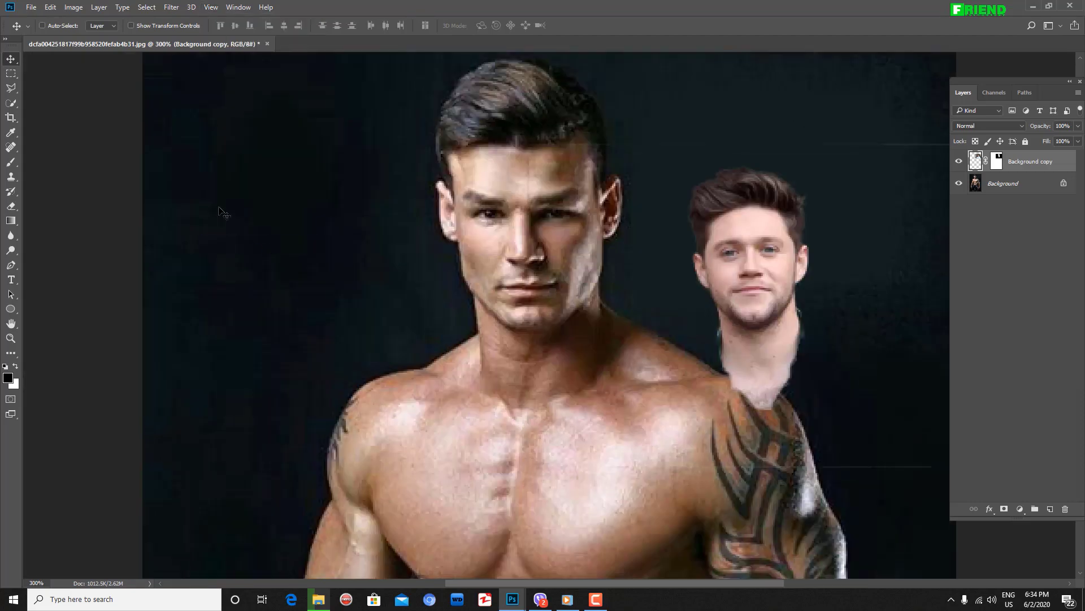
{"action": "left_click", "coordinate": [211, 8]}
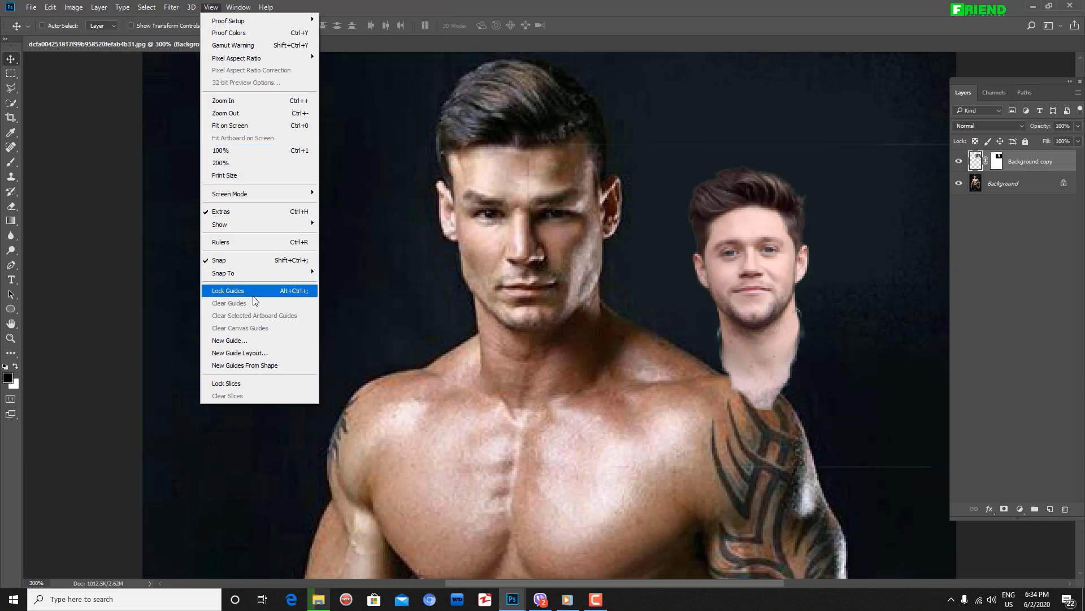
{"action": "left_click", "coordinate": [236, 242]}
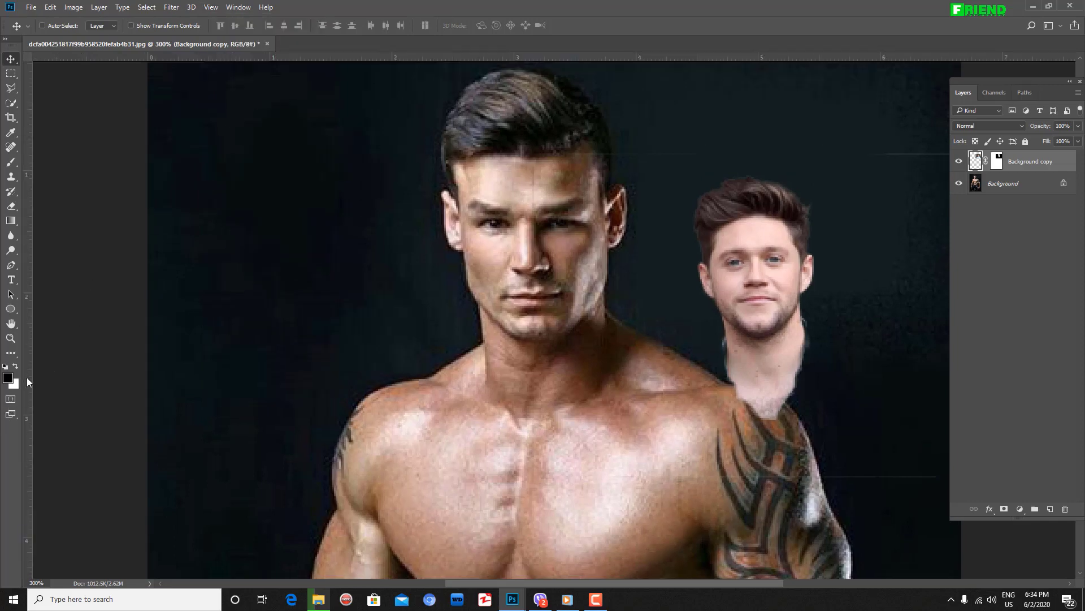
Frame the bodybuilder's head with horizontal guides at the chin and hair top and vertical guides at the outer edges of both ears
{"action": "left_click_drag", "start_coordinate": [26, 377], "coordinate": [463, 354]}
{"action": "left_click_drag", "start_coordinate": [321, 59], "coordinate": [347, 341]}
{"action": "left_click_drag", "start_coordinate": [32, 422], "coordinate": [607, 412]}
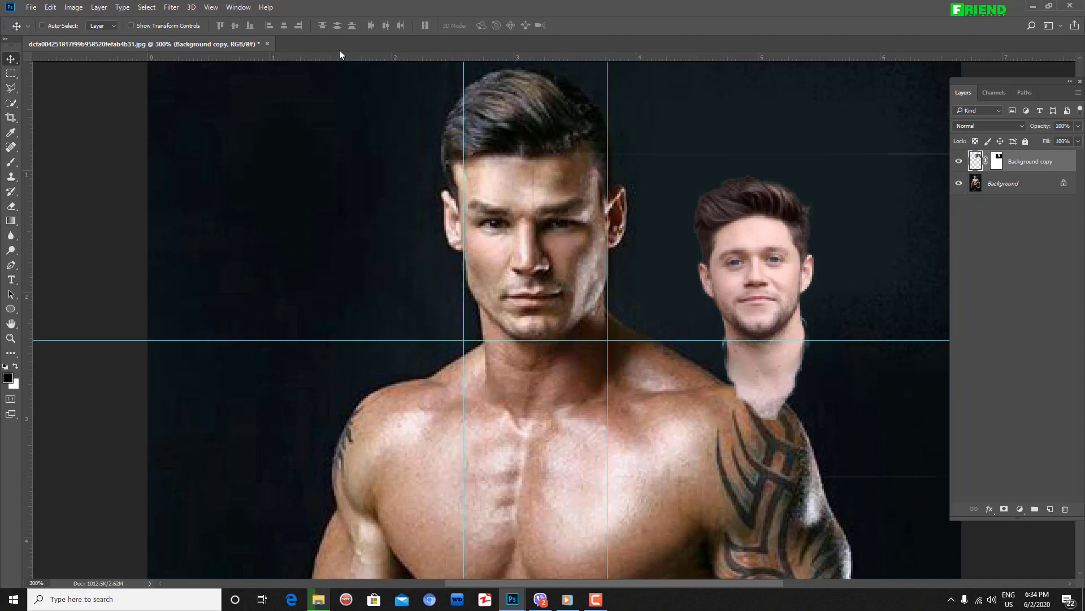
{"action": "left_click_drag", "start_coordinate": [337, 56], "coordinate": [343, 67]}
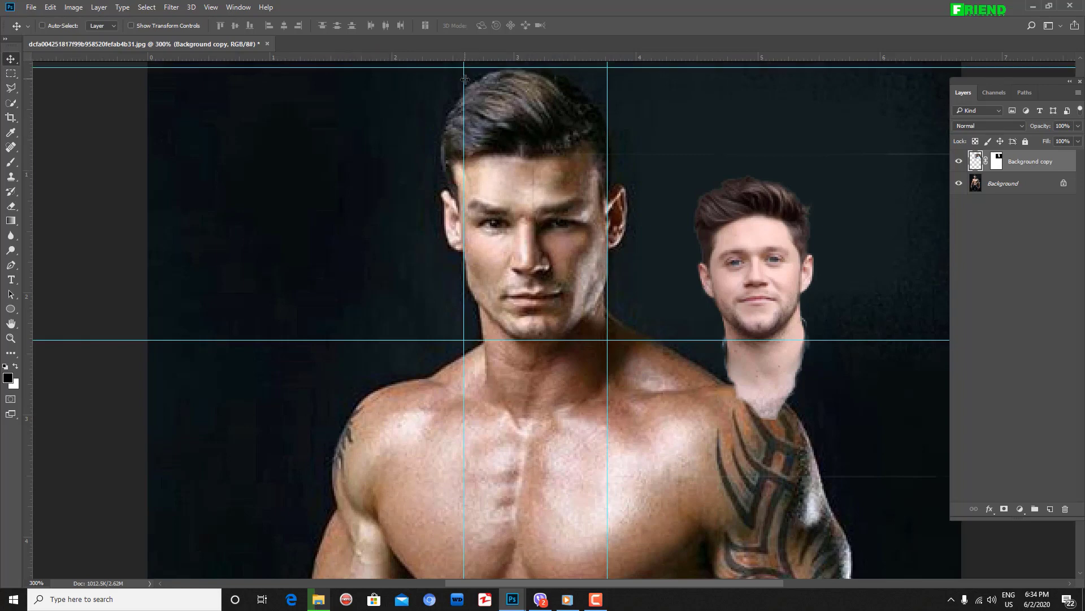
{"action": "left_click_drag", "start_coordinate": [465, 79], "coordinate": [439, 74]}
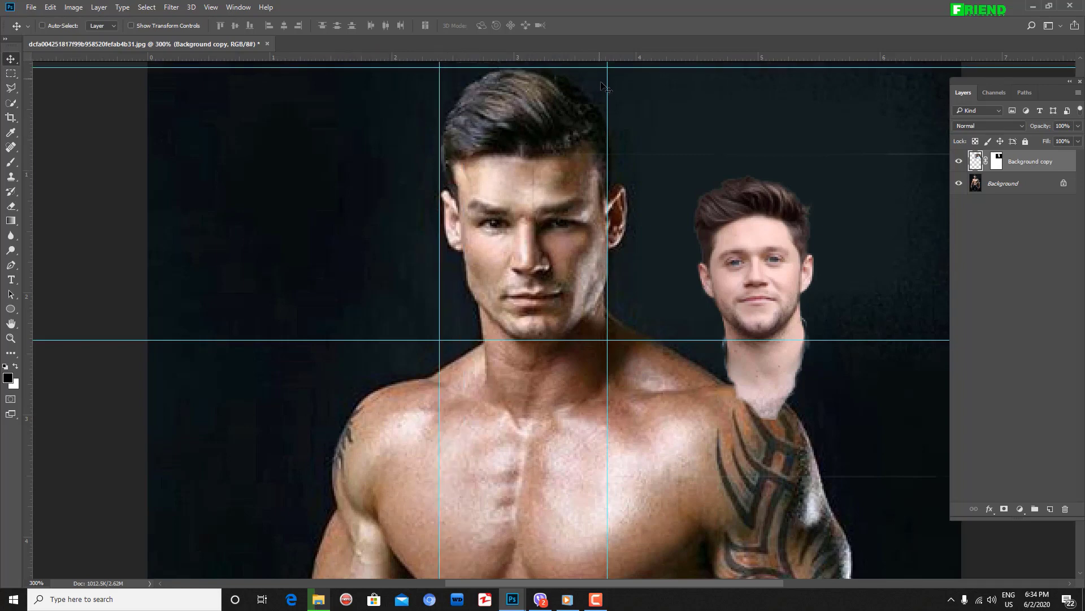
{"action": "left_click_drag", "start_coordinate": [608, 89], "coordinate": [627, 84]}
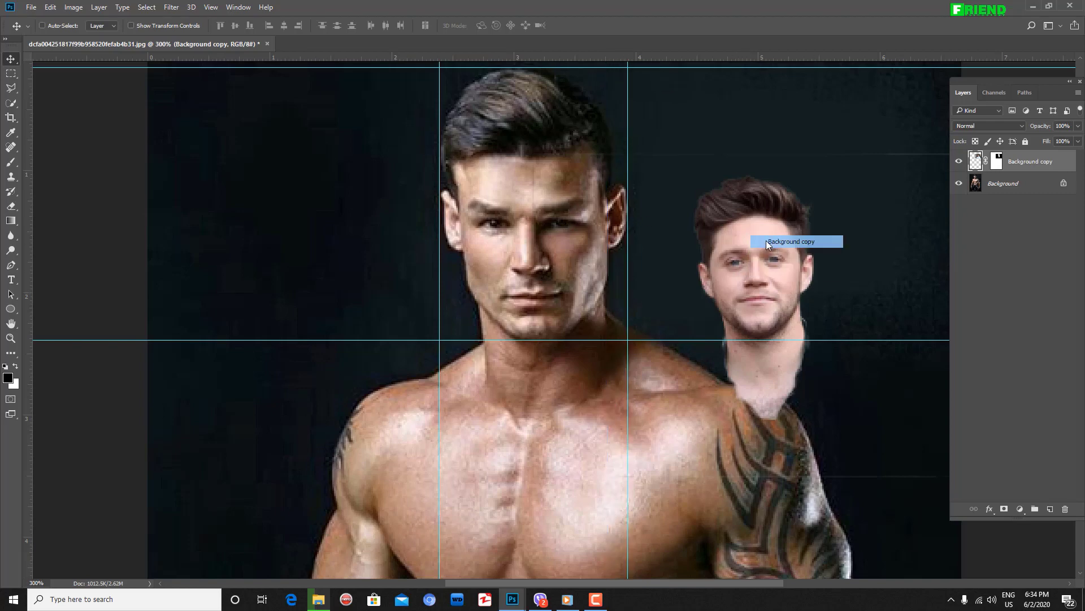
Move the pasted head over the bodybuilder's face and scale it up to about 109%
{"action": "left_click_drag", "start_coordinate": [773, 247], "coordinate": [551, 184]}
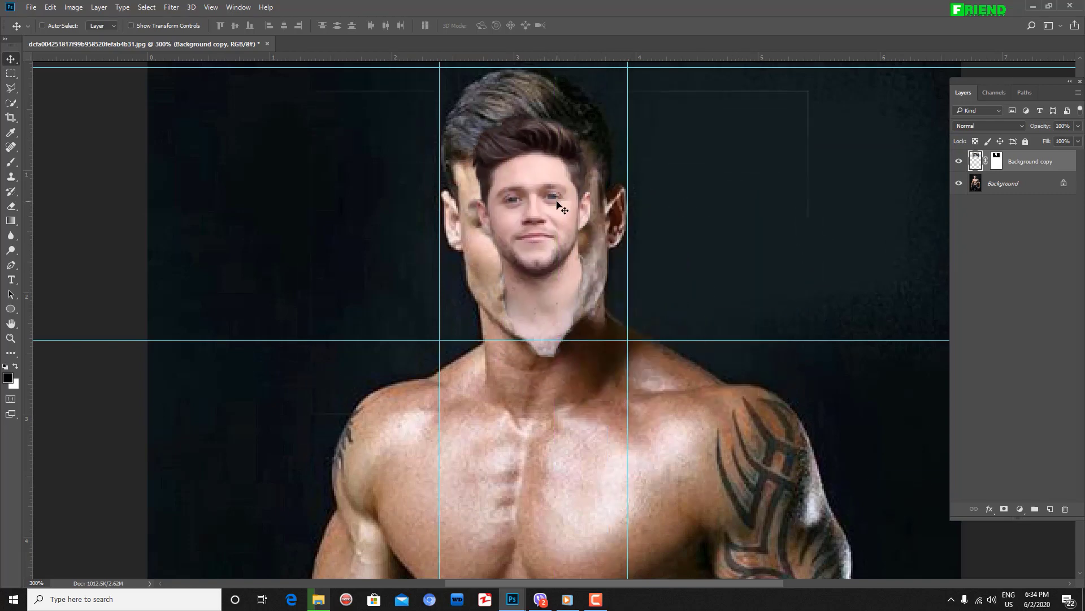
{"action": "key", "text": "ctrl+t"}
{"action": "key", "text": "ctrl+minus"}
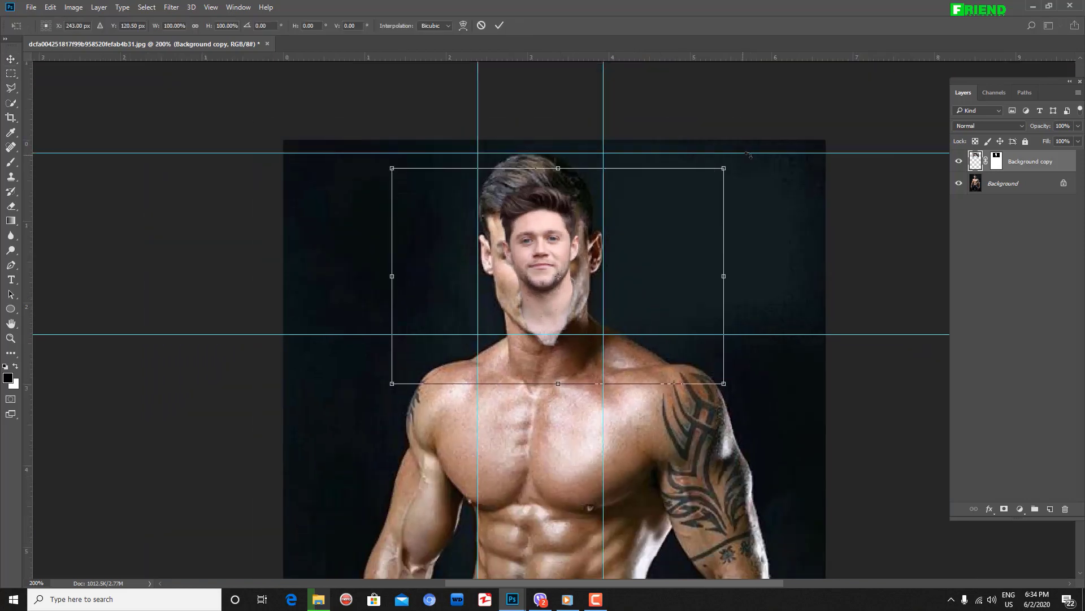
{"action": "mouse_move", "coordinate": [725, 166]}
{"action": "left_mouse_down"}
{"action": "mouse_move", "coordinate": [760, 141]}
{"action": "mouse_move", "coordinate": [738, 156]}
{"action": "left_mouse_up"}
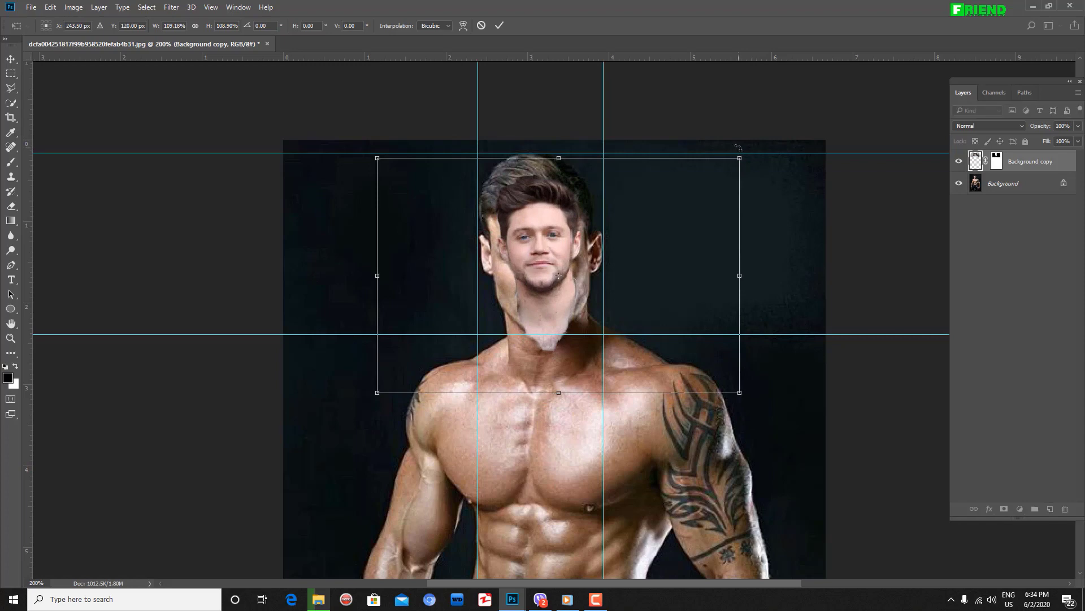
{"action": "key", "text": "Return"}
Shift the pasted head about 0.056 in up and to the left over the original face
{"action": "key", "text": "ctrl+plus"}
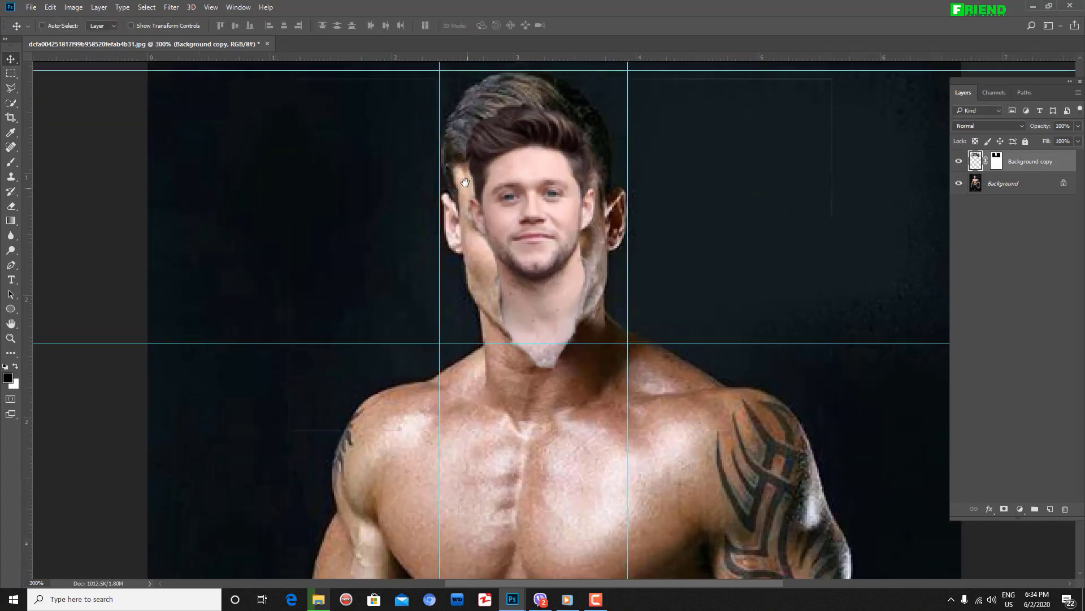
{"action": "left_click_drag", "start_coordinate": [464, 182], "coordinate": [399, 214]}
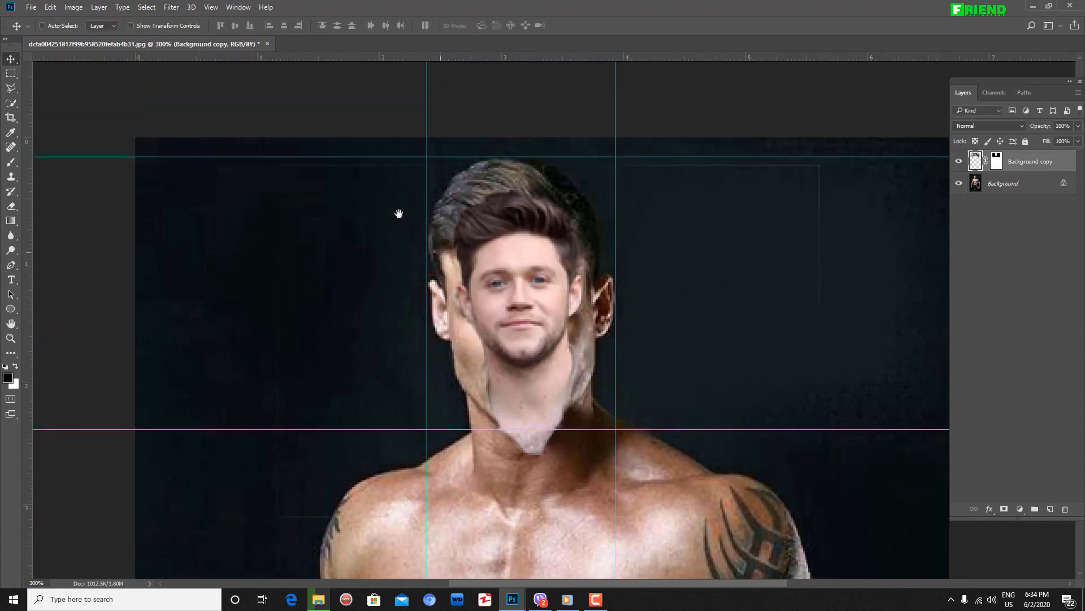
{"action": "left_click", "coordinate": [11, 73]}
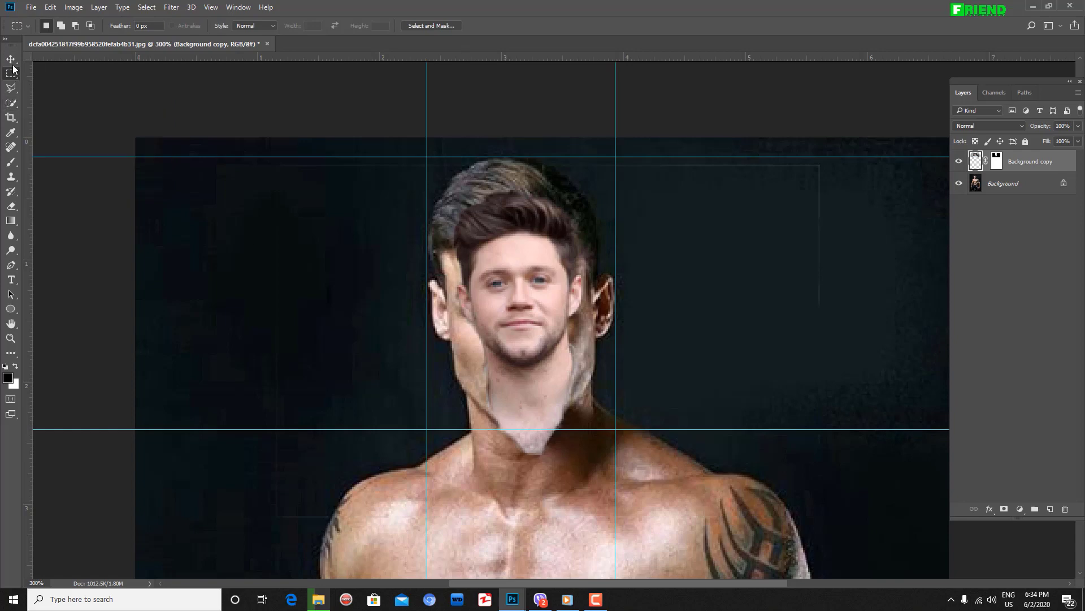
{"action": "left_click", "coordinate": [10, 58]}
{"action": "left_click_drag", "start_coordinate": [531, 277], "coordinate": [525, 270]}
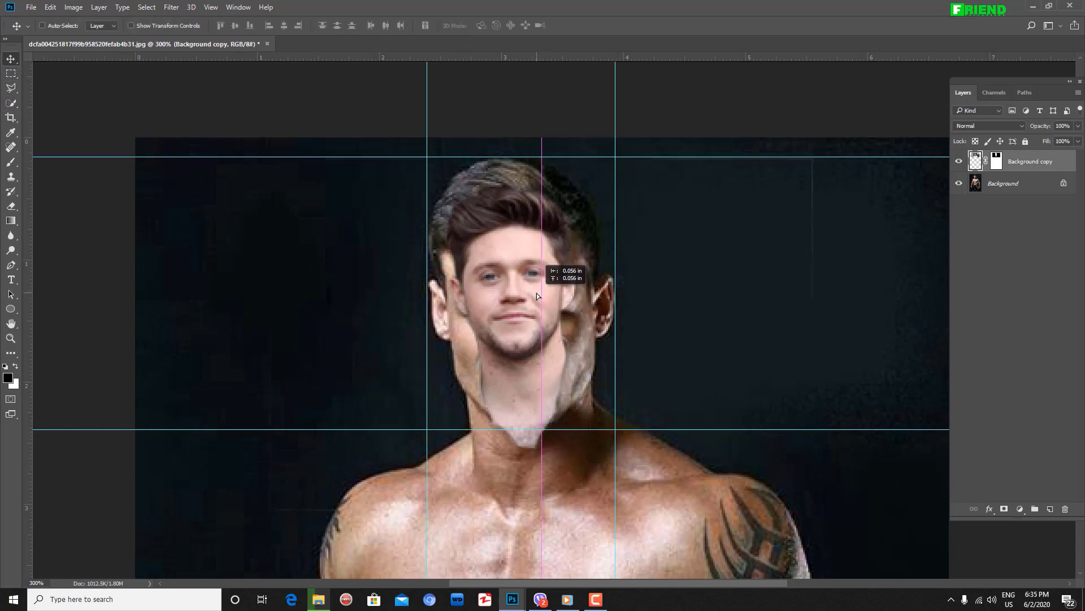
Enlarge the pasted head to about 145% and position it so hair, ears and chin fit the guide frame
{"action": "key", "text": "ctrl+t"}
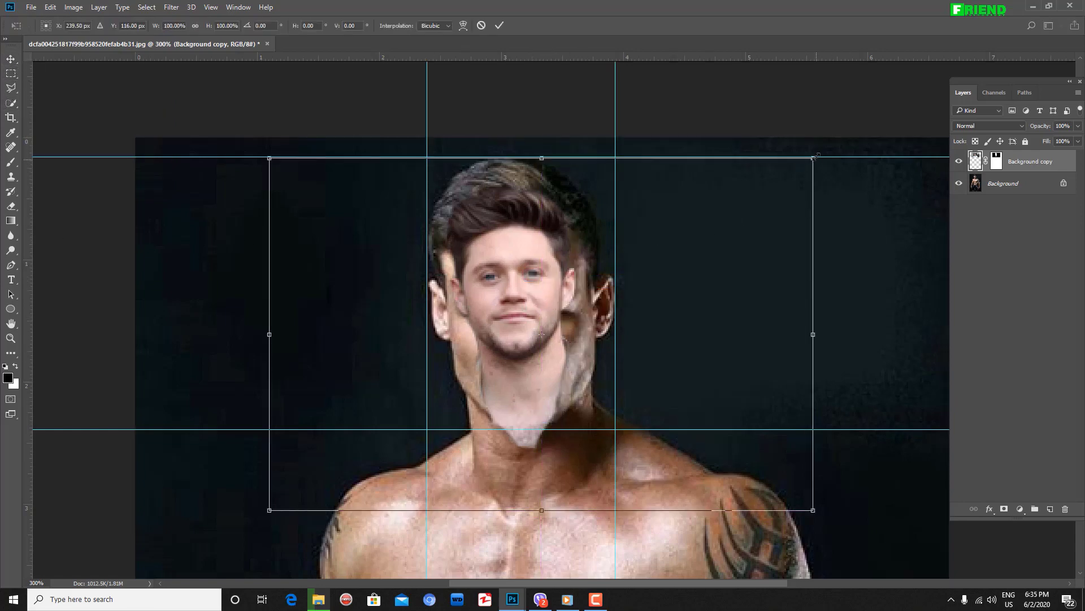
{"action": "left_click_drag", "start_coordinate": [814, 157], "coordinate": [896, 103]}
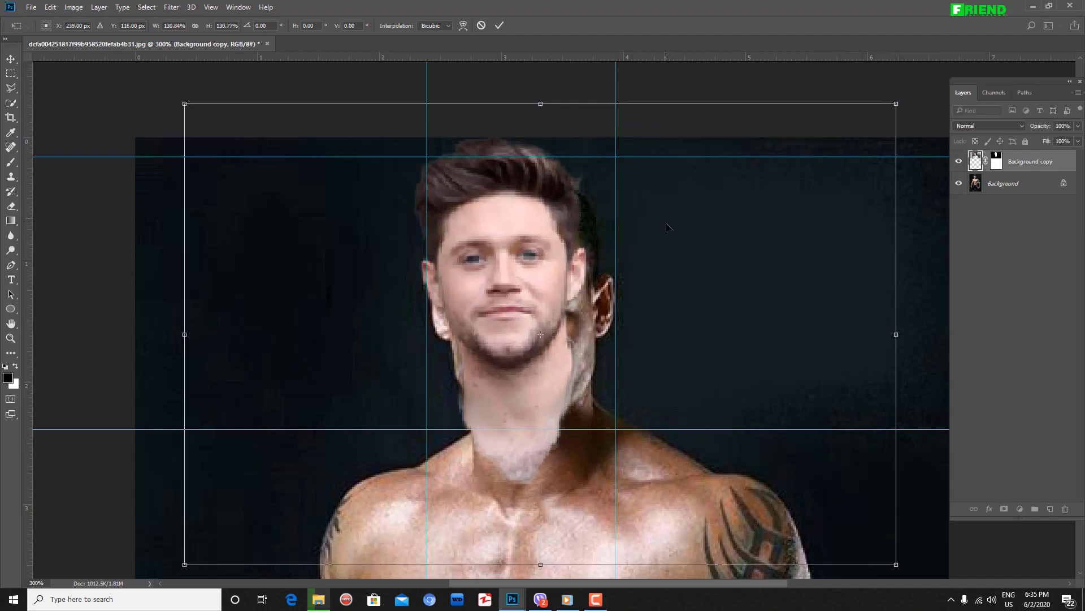
{"action": "key", "text": "ctrl+minus"}
{"action": "left_click_drag", "start_coordinate": [795, 201], "coordinate": [821, 184]}
{"action": "left_click_drag", "start_coordinate": [520, 330], "coordinate": [526, 332]}
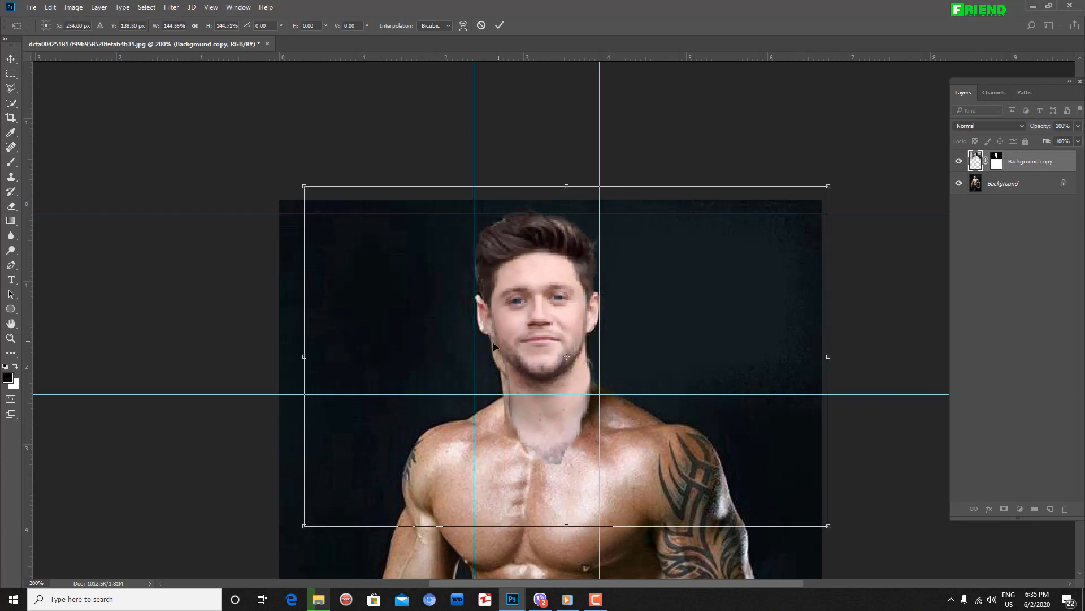
{"action": "left_click_drag", "start_coordinate": [828, 186], "coordinate": [832, 184]}
{"action": "key", "text": "Return"}
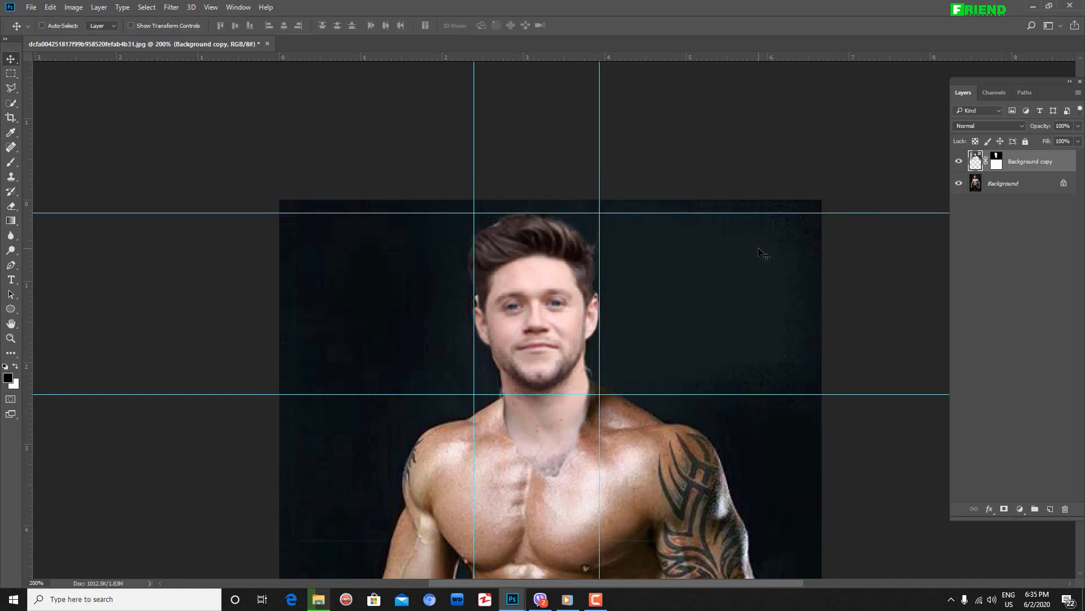
Examine how the pasted head fits the neck, shoulders and whole body at 100%, 200% and 300% zoom
{"action": "key", "text": "ctrl+minus"}
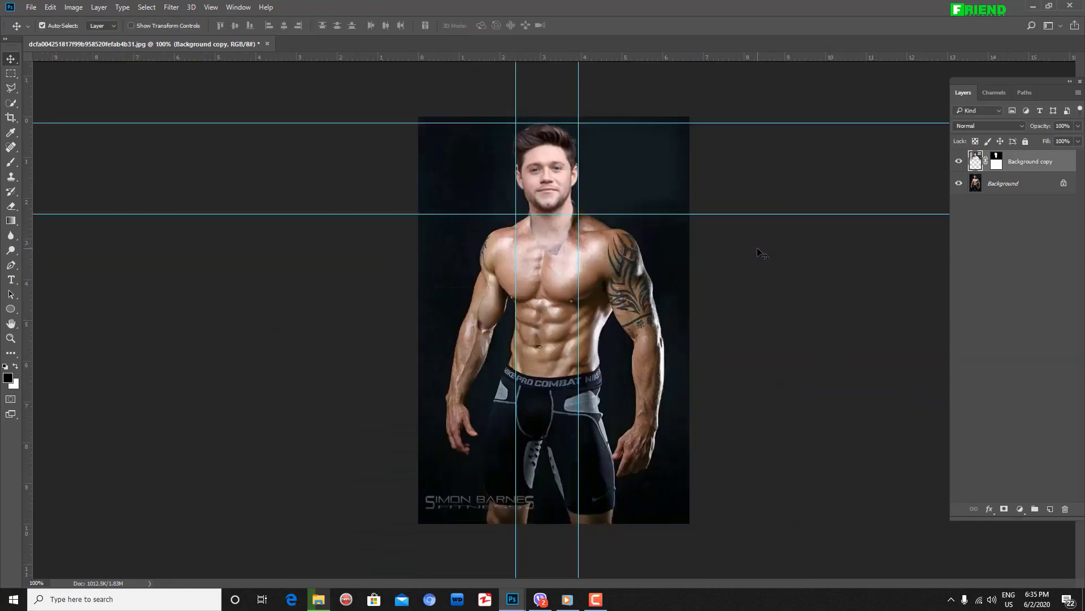
{"action": "key", "text": "ctrl+plus"}
{"action": "left_click_drag", "start_coordinate": [464, 258], "coordinate": [457, 422]}
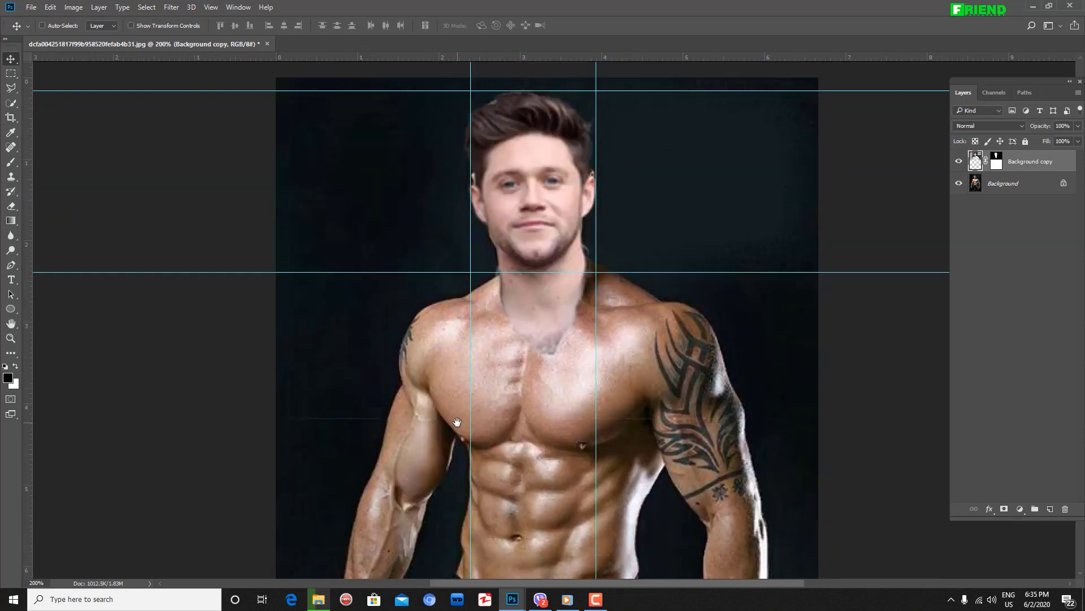
{"action": "key", "text": "ctrl+plus"}
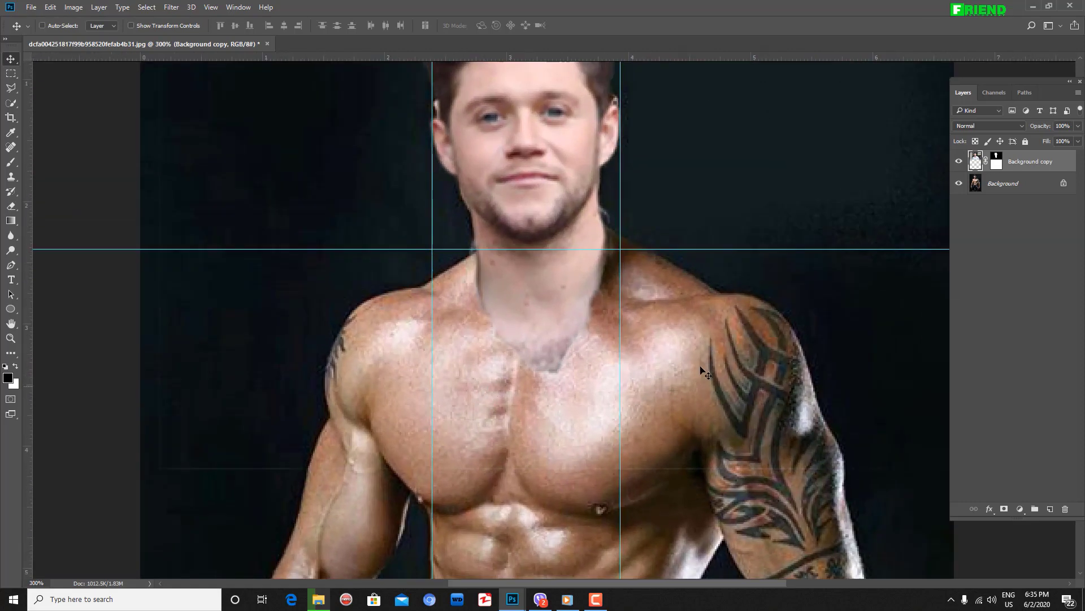
{"action": "key", "text": "ctrl+minus"}
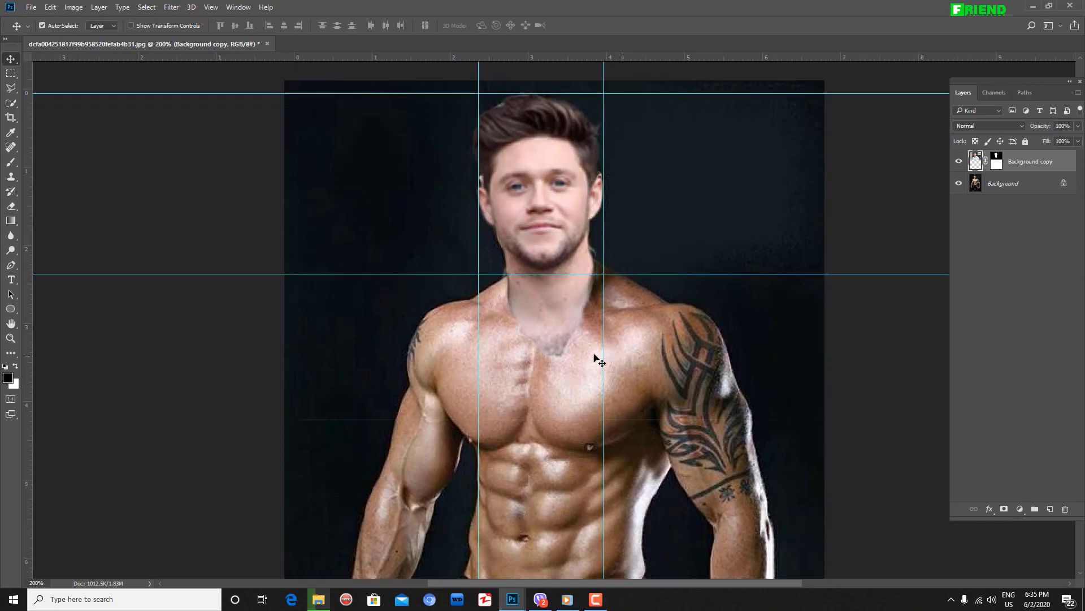
{"action": "key", "text": "ctrl+minus"}
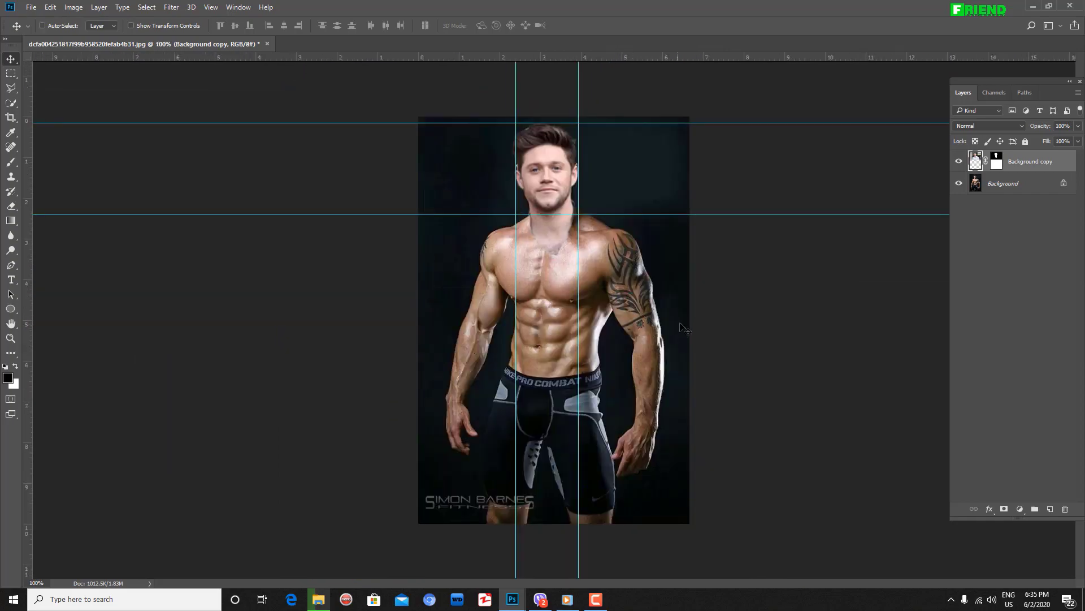
{"action": "key", "text": "ctrl+plus"}
{"action": "key", "text": "ctrl+plus"}
{"action": "left_click_drag", "start_coordinate": [571, 218], "coordinate": [534, 408]}
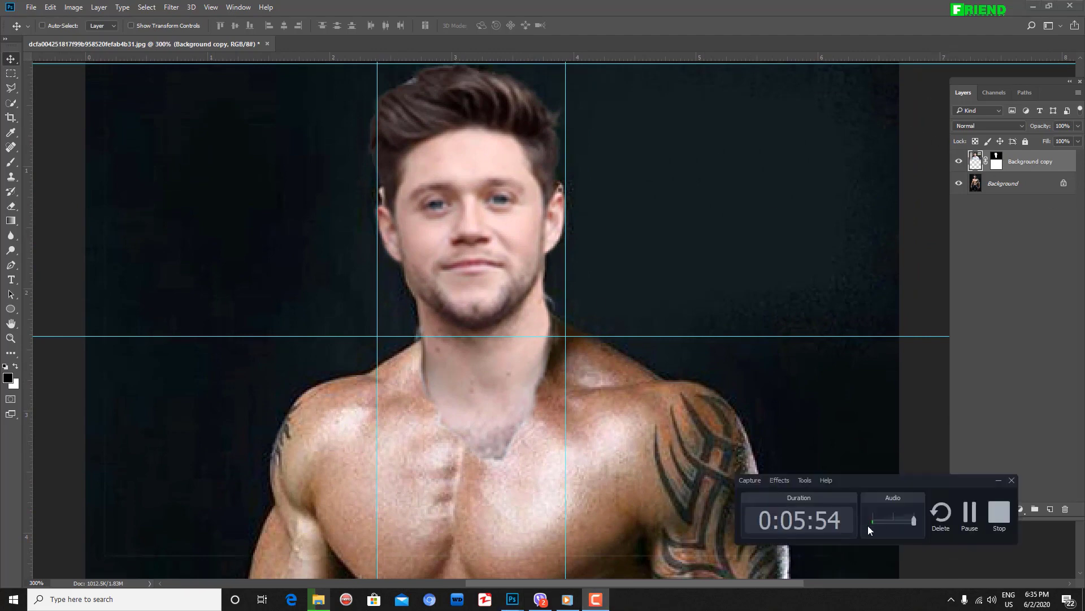
{"action": "key", "text": "ctrl+minus"}
{"action": "key", "text": "ctrl+minus"}
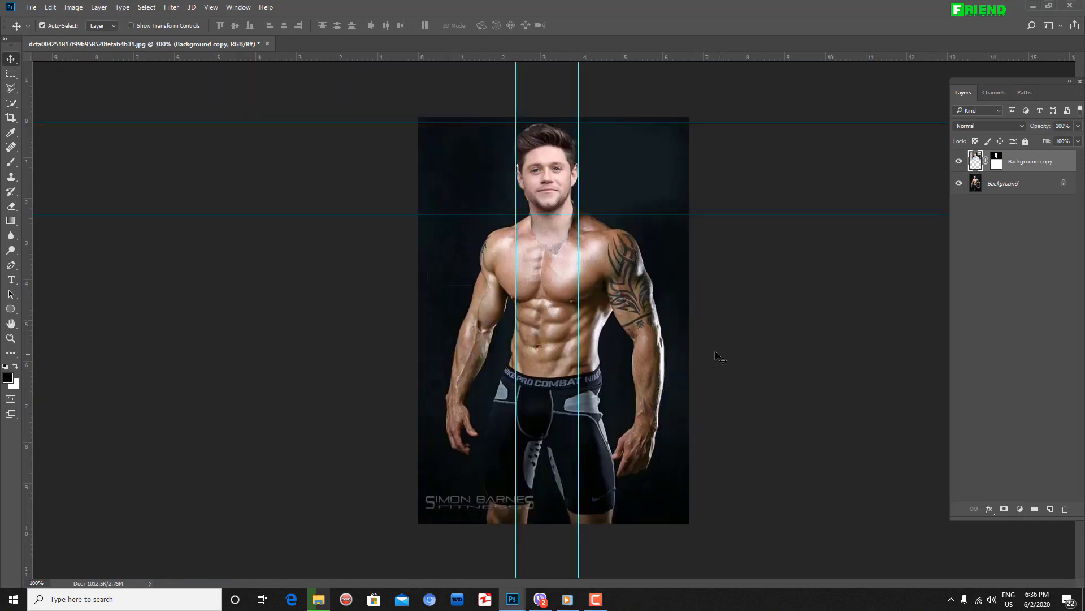
Scale the pasted head down to about 98% and nudge it slightly up and to the left within the guides
{"action": "key", "text": "ctrl+t"}
{"action": "key", "text": "ctrl+plus"}
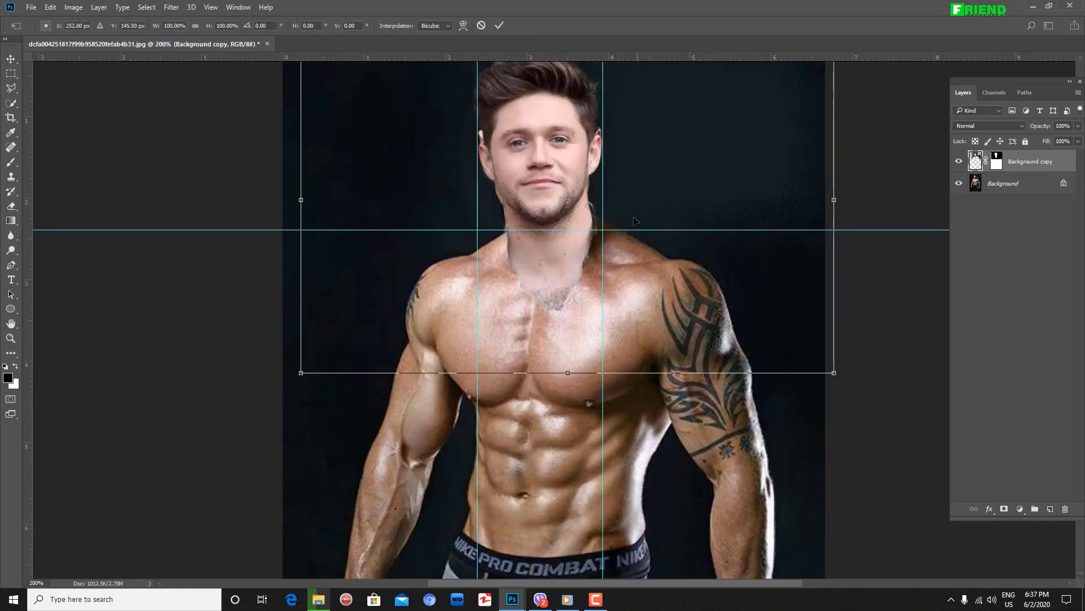
{"action": "left_click_drag", "start_coordinate": [652, 247], "coordinate": [629, 337]}
{"action": "left_click_drag", "start_coordinate": [811, 121], "coordinate": [808, 130]}
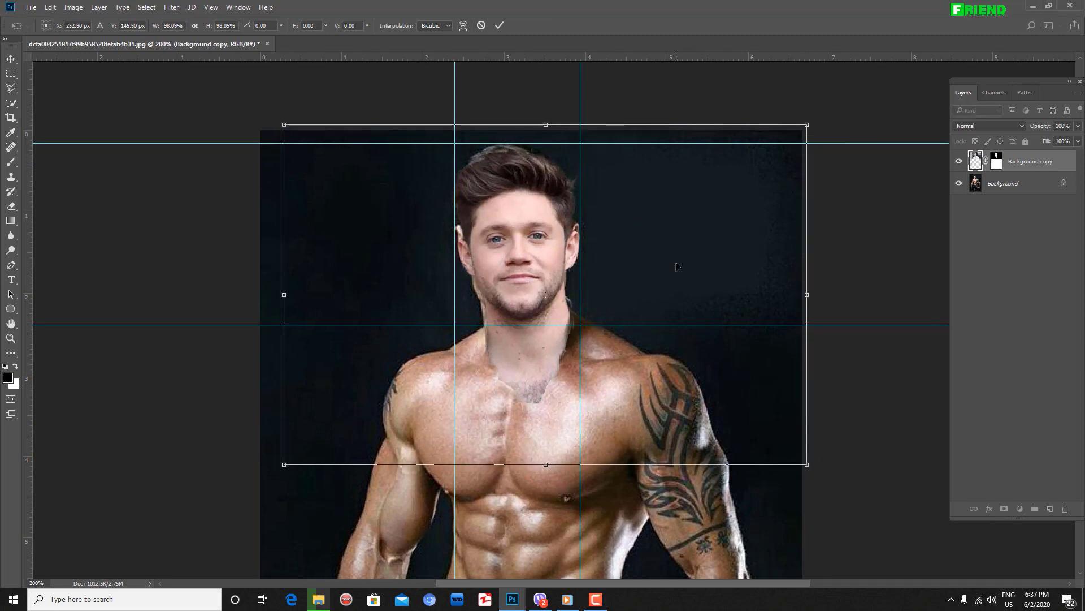
{"action": "key", "text": "Return"}
{"action": "key", "text": "Up"}
{"action": "key", "text": "Up"}
{"action": "key", "text": "Up"}
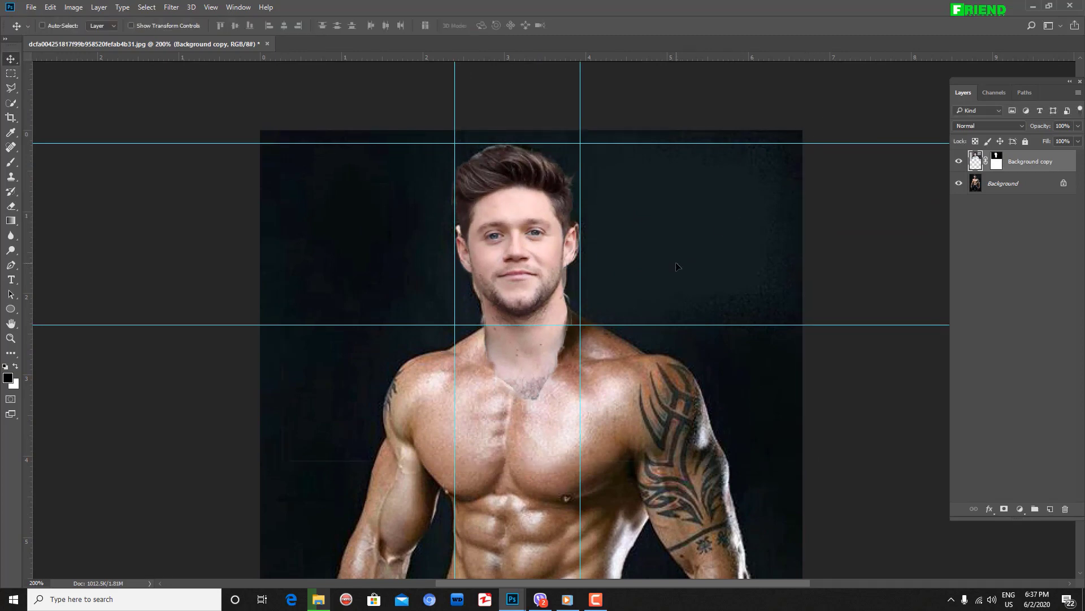
{"action": "key", "text": "Left"}
Enlarge the pasted head very slightly while viewing the whole figure
{"action": "key", "text": "ctrl+minus"}
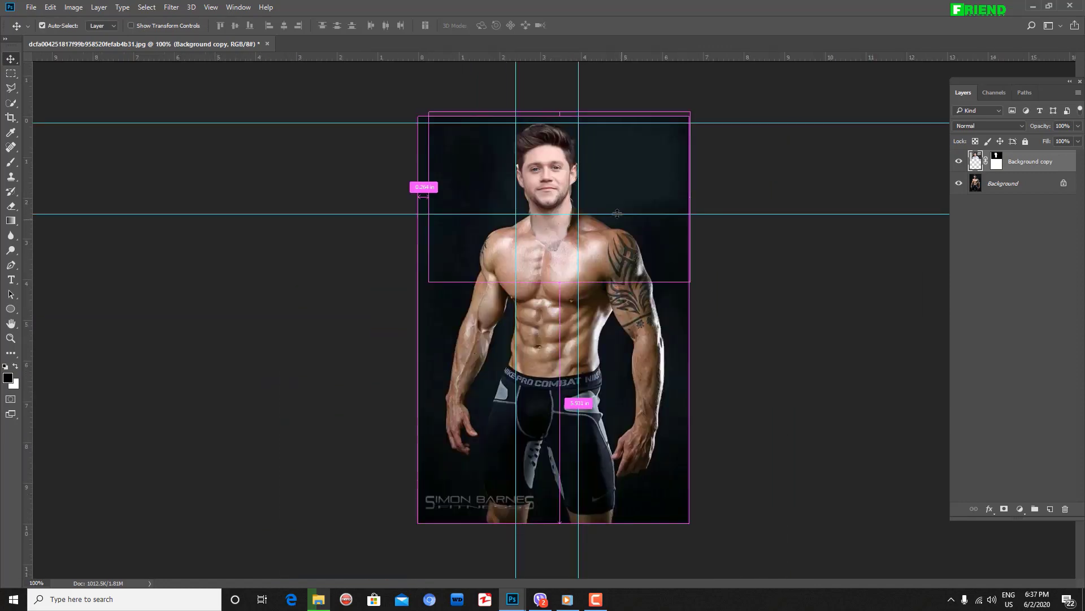
{"action": "key", "text": "ctrl+t"}
{"action": "left_click_drag", "start_coordinate": [691, 112], "coordinate": [696, 112]}
{"action": "key", "text": "Return"}
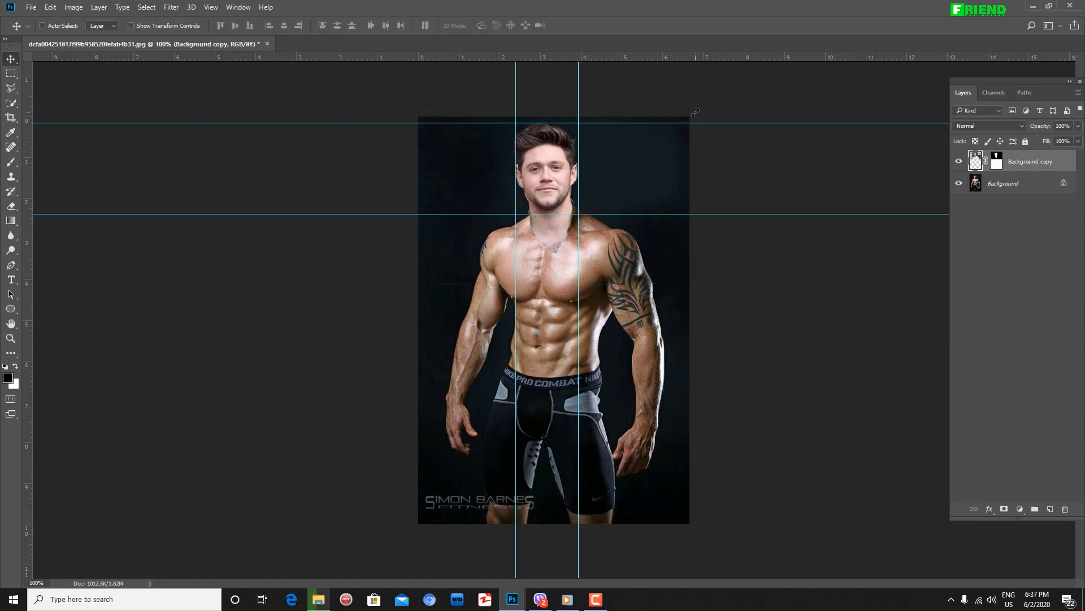
Toggle the Background copy layer's visibility to compare the pasted head with the original one
{"action": "left_click", "coordinate": [961, 161]}
{"action": "left_click", "coordinate": [961, 161]}
{"action": "left_click", "coordinate": [963, 162]}
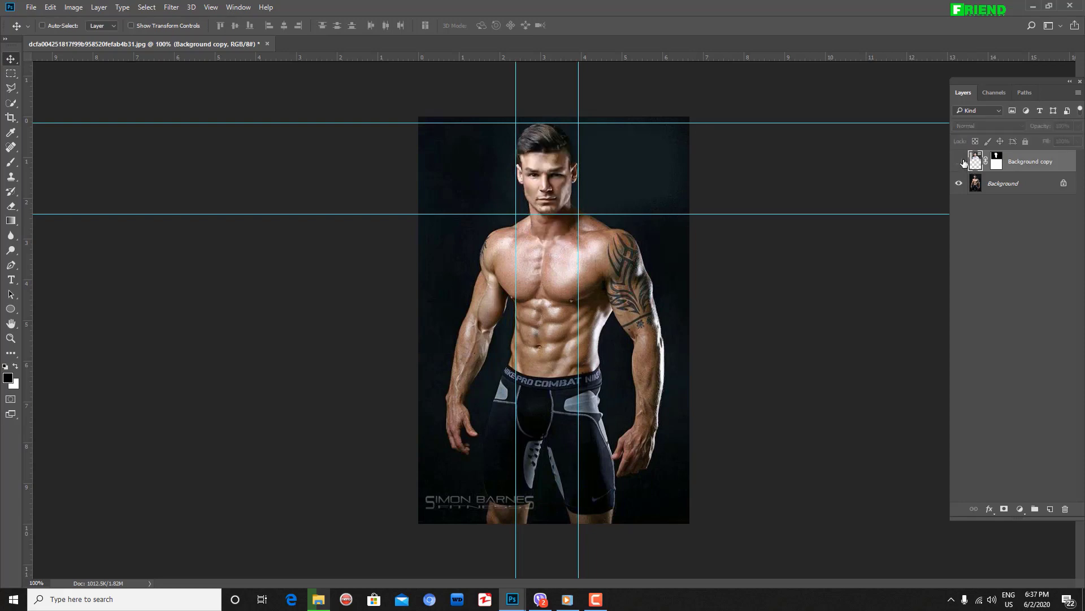
{"action": "left_click", "coordinate": [962, 162]}
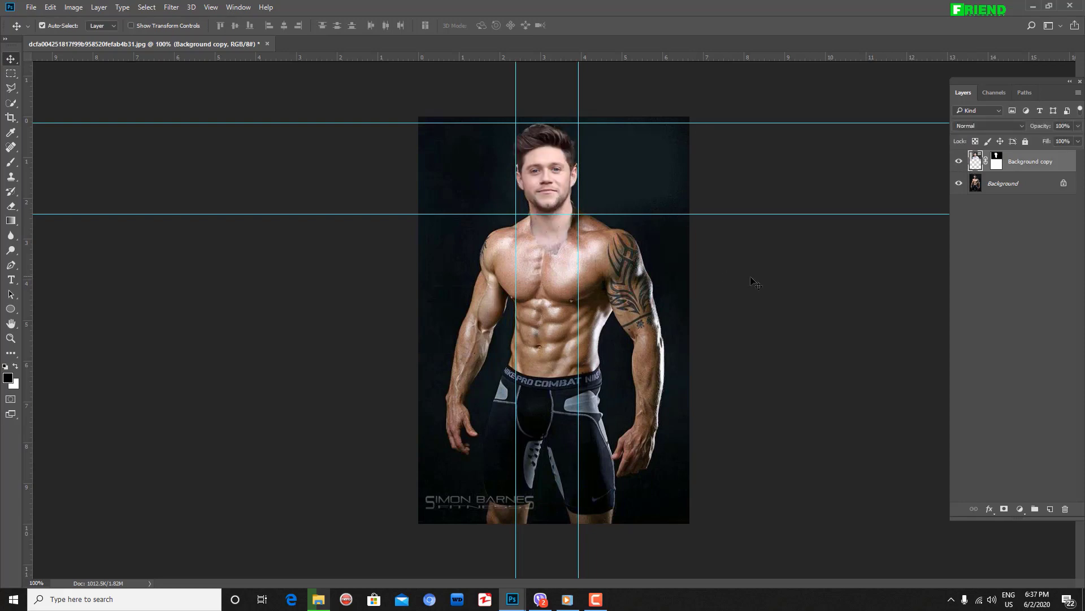
Make the Background layer active and hide the Background copy layer
{"action": "key", "text": "ctrl+plus"}
{"action": "left_click_drag", "start_coordinate": [703, 234], "coordinate": [702, 440]}
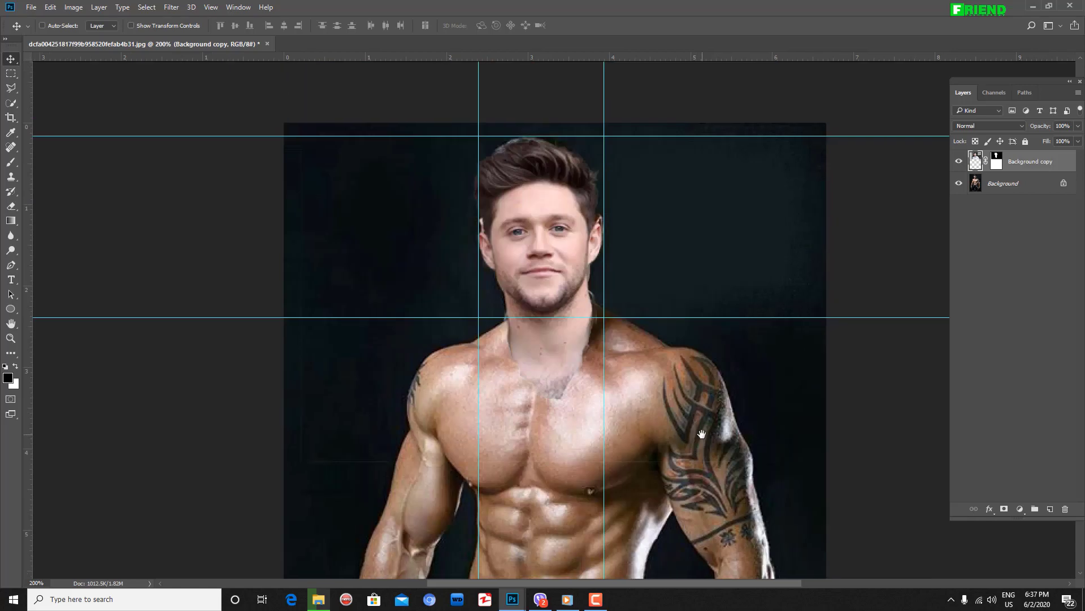
{"action": "left_click", "coordinate": [1012, 185]}
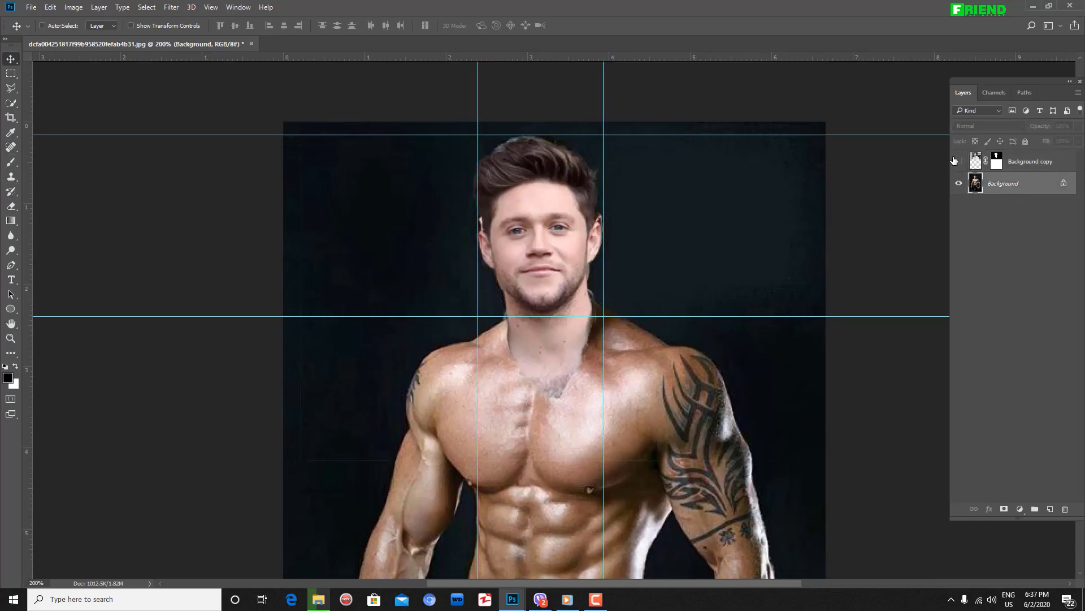
{"action": "left_click", "coordinate": [957, 161]}
Start a Polygonal Lasso outline beside the bodybuilder's jaw, crossing below the mouth and rising past the opposite ear to the temple
{"action": "key", "text": "ctrl+plus"}
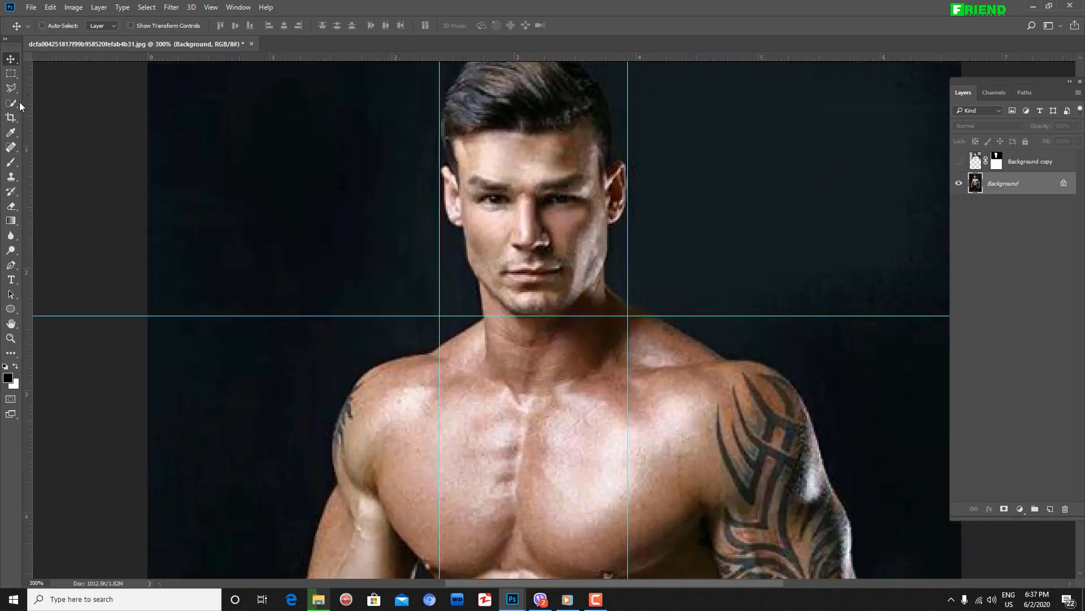
{"action": "left_click", "coordinate": [14, 90]}
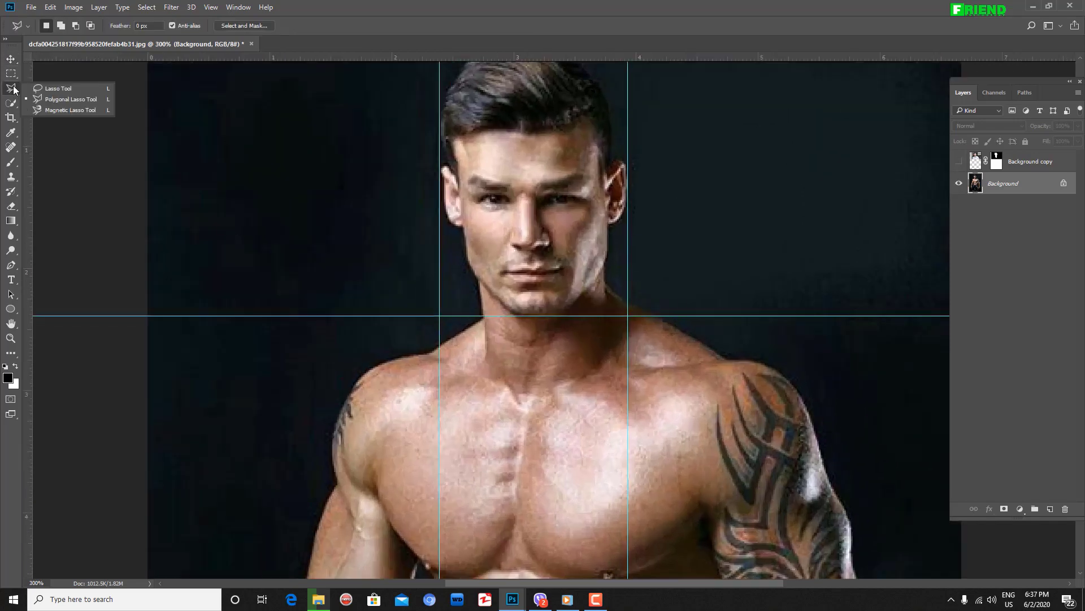
{"action": "left_click", "coordinate": [49, 101]}
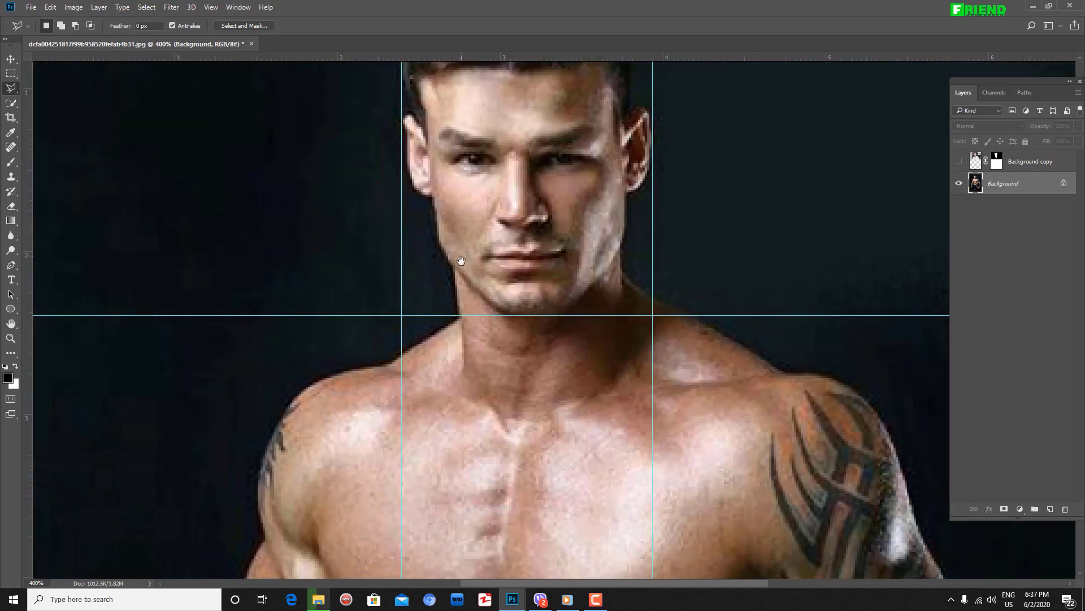
{"action": "key", "text": "ctrl+plus"}
{"action": "left_click", "coordinate": [425, 267]}
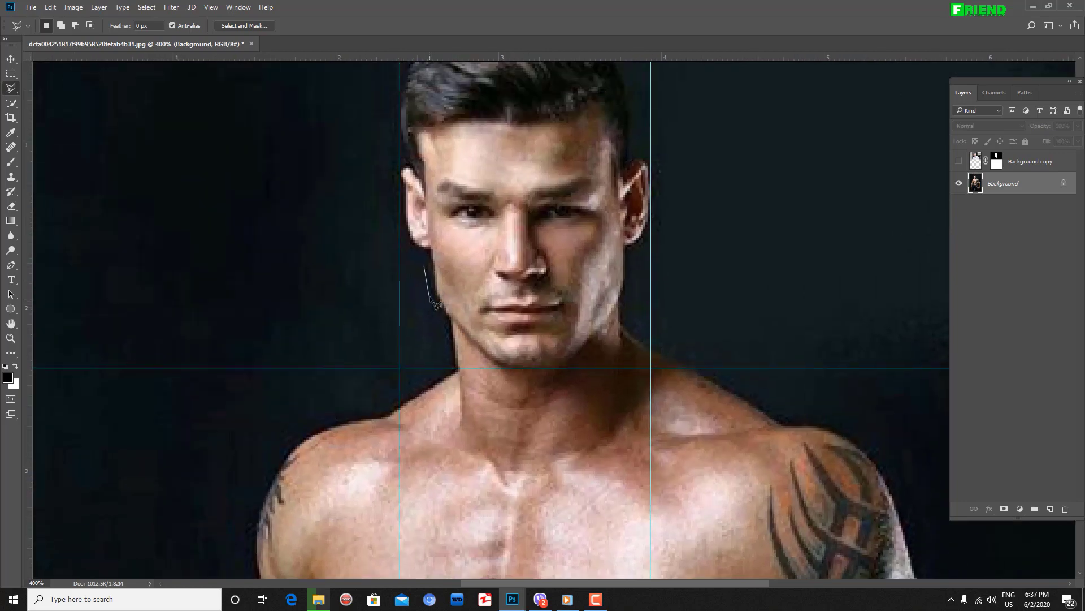
{"action": "left_click", "coordinate": [431, 296]}
{"action": "left_click", "coordinate": [467, 323]}
{"action": "left_click", "coordinate": [481, 326]}
{"action": "left_click", "coordinate": [510, 333]}
{"action": "left_click", "coordinate": [545, 326]}
{"action": "left_click", "coordinate": [594, 313]}
{"action": "left_click", "coordinate": [608, 298]}
{"action": "left_click", "coordinate": [625, 283]}
{"action": "left_click", "coordinate": [651, 234]}
{"action": "left_click", "coordinate": [661, 215]}
{"action": "left_click", "coordinate": [651, 175]}
{"action": "left_click", "coordinate": [642, 150]}
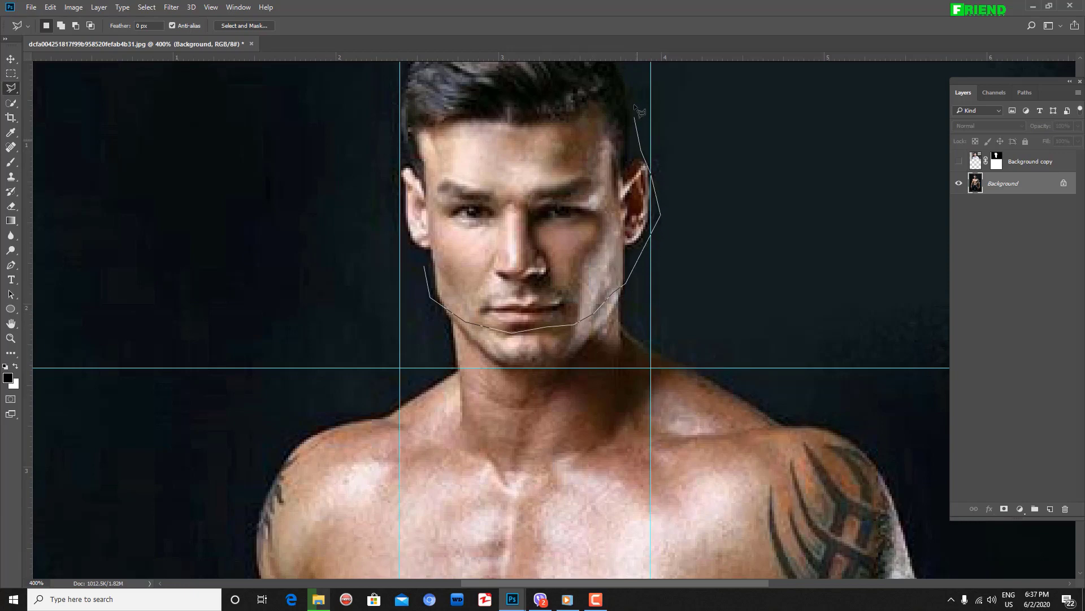
{"action": "left_click", "coordinate": [634, 103]}
Complete the Polygonal Lasso outline over the hair and down past the other ear, closing it at its starting point beside the jaw
{"action": "left_click_drag", "start_coordinate": [627, 175], "coordinate": [627, 439]}
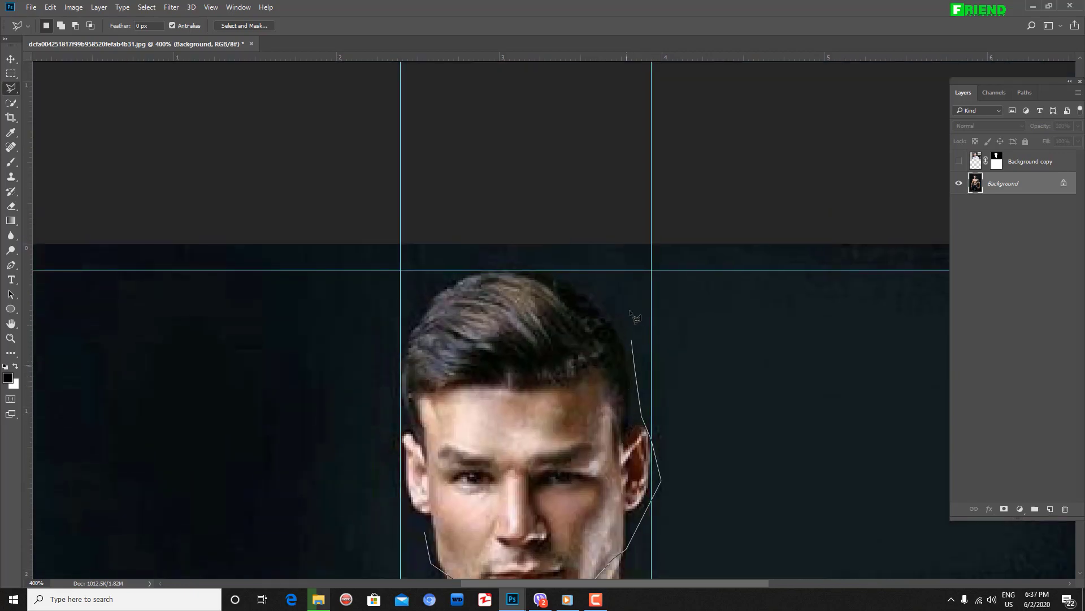
{"action": "left_click", "coordinate": [616, 295]}
{"action": "left_click", "coordinate": [580, 270]}
{"action": "left_click", "coordinate": [500, 254]}
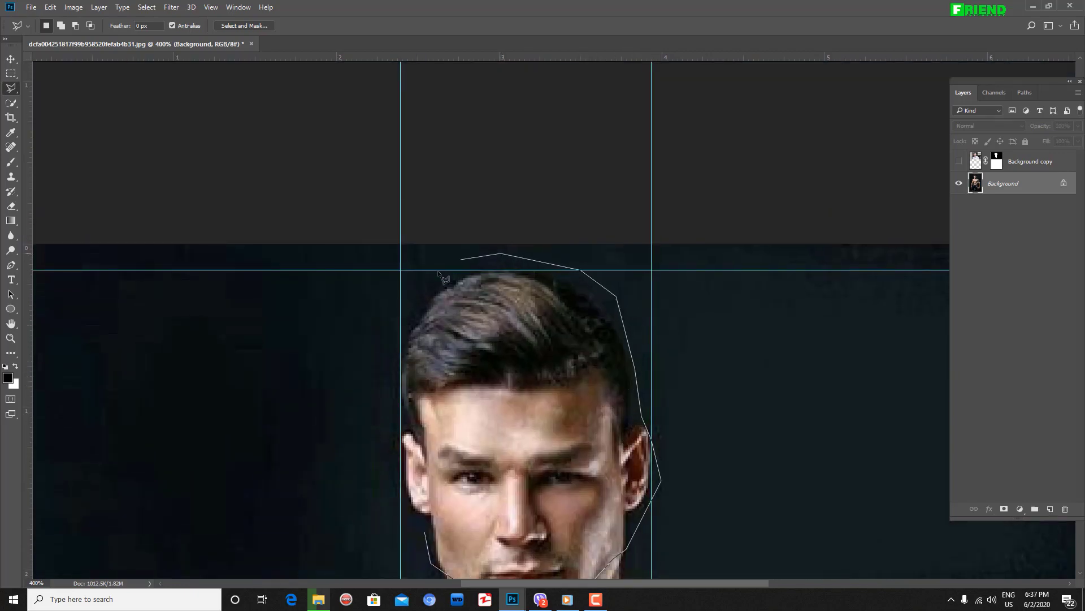
{"action": "left_click", "coordinate": [436, 270]}
{"action": "left_click", "coordinate": [377, 367]}
{"action": "left_click", "coordinate": [395, 415]}
{"action": "left_click", "coordinate": [394, 449]}
{"action": "left_click", "coordinate": [401, 496]}
{"action": "left_click", "coordinate": [406, 534]}
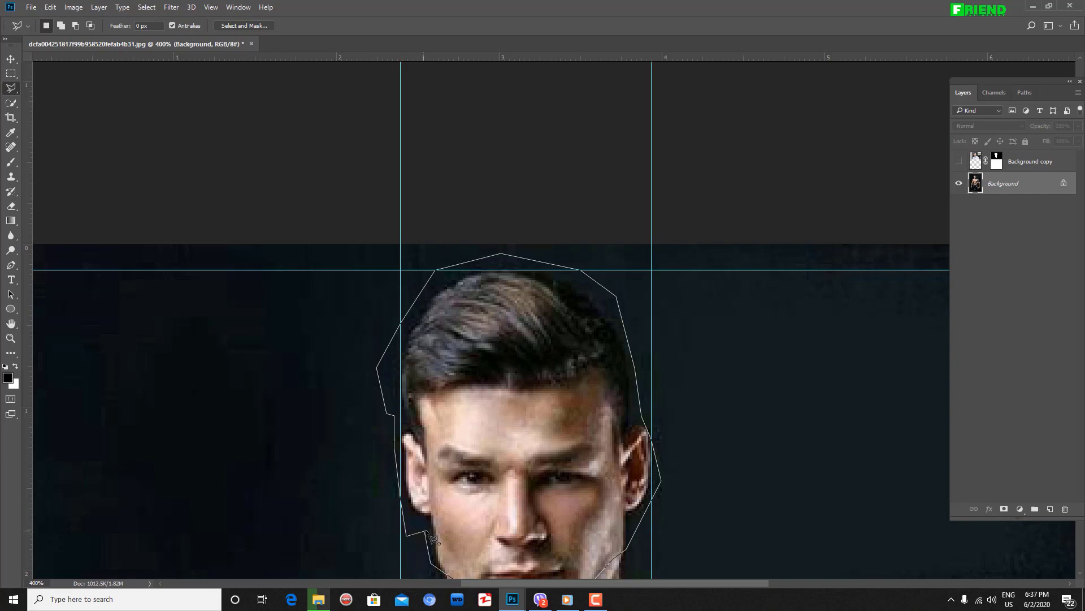
{"action": "left_click", "coordinate": [433, 537]}
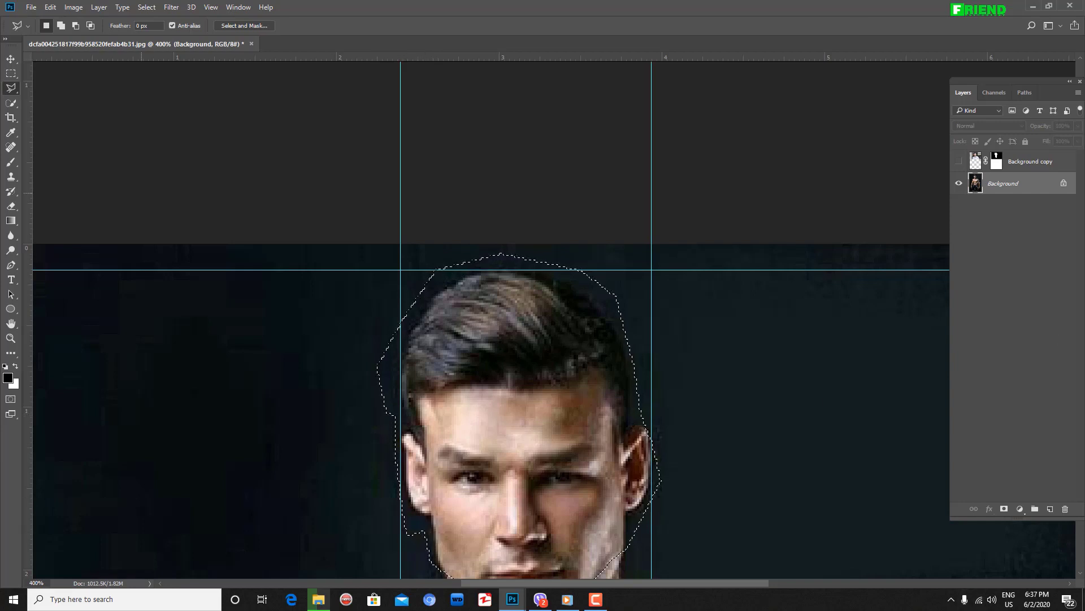
Fill the selected original head on the Background layer using Content-Aware with Normal blending at 100% opacity
{"action": "left_click", "coordinate": [50, 7]}
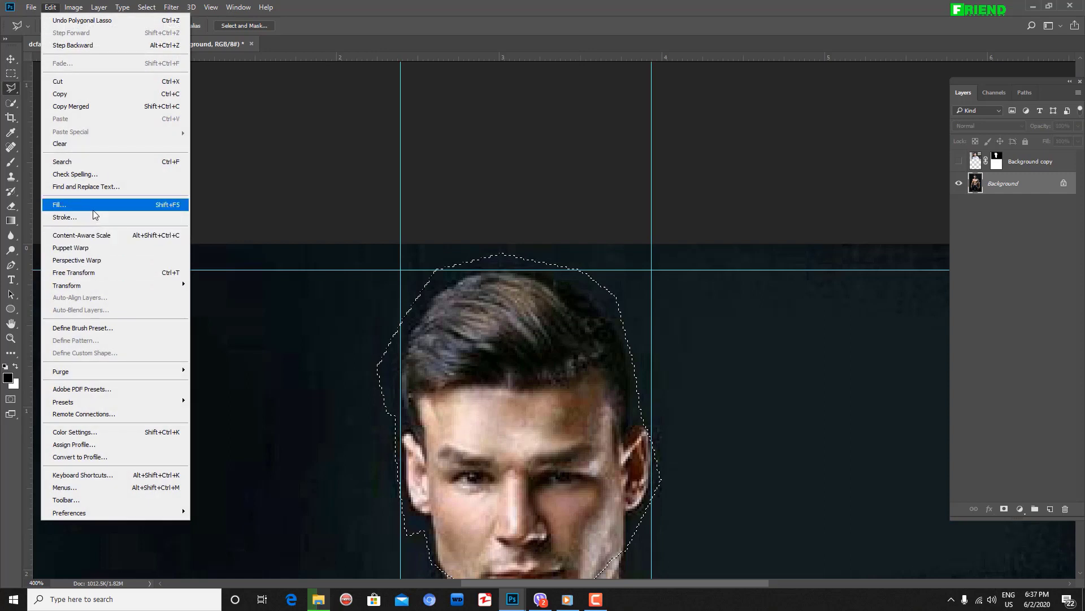
{"action": "left_click", "coordinate": [93, 207]}
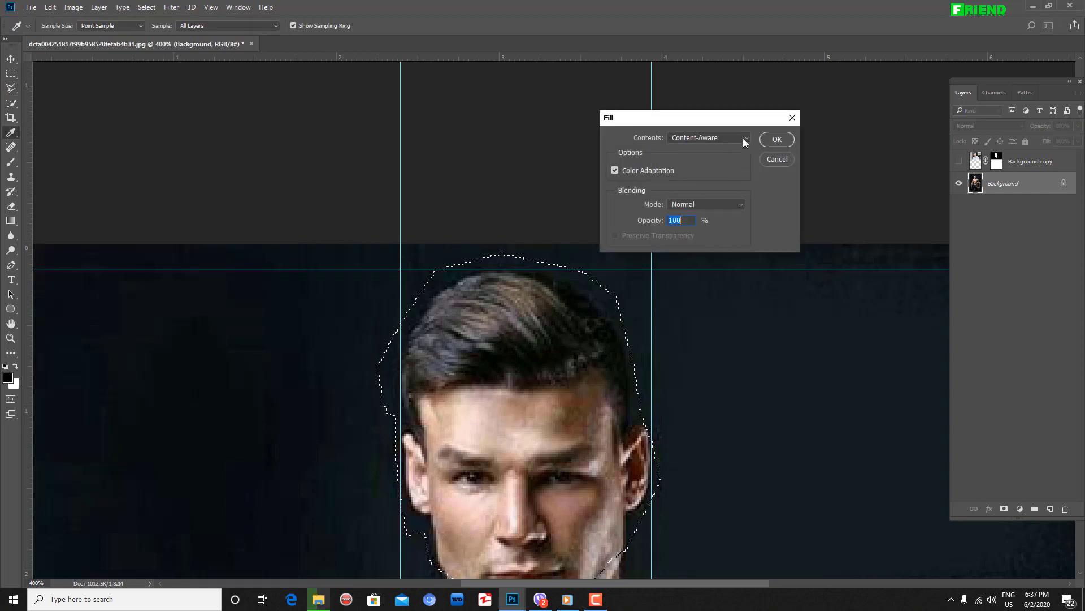
{"action": "left_click", "coordinate": [788, 144]}
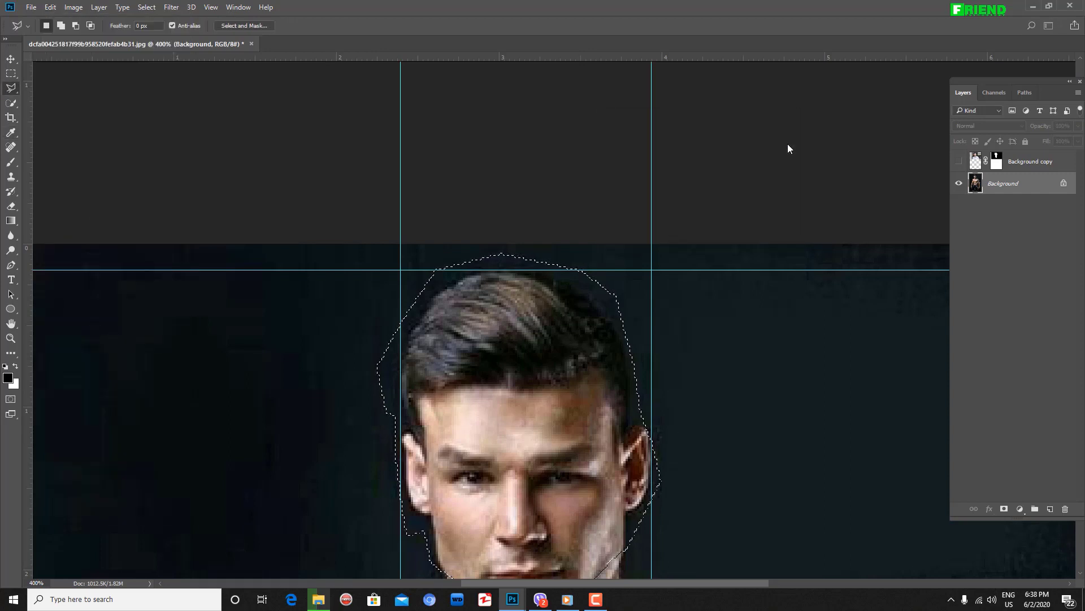
Examine the filled head area on the whole figure and close to the remaining chin and neck
{"action": "key", "text": "ctrl+d"}
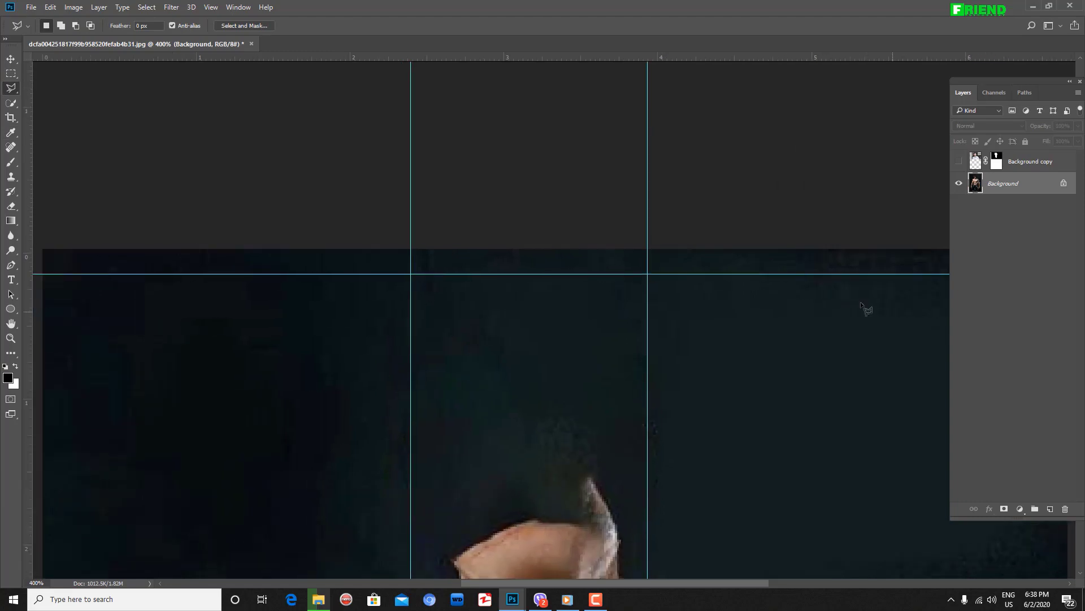
{"action": "key", "text": "ctrl+minus"}
{"action": "key", "text": "ctrl+z"}
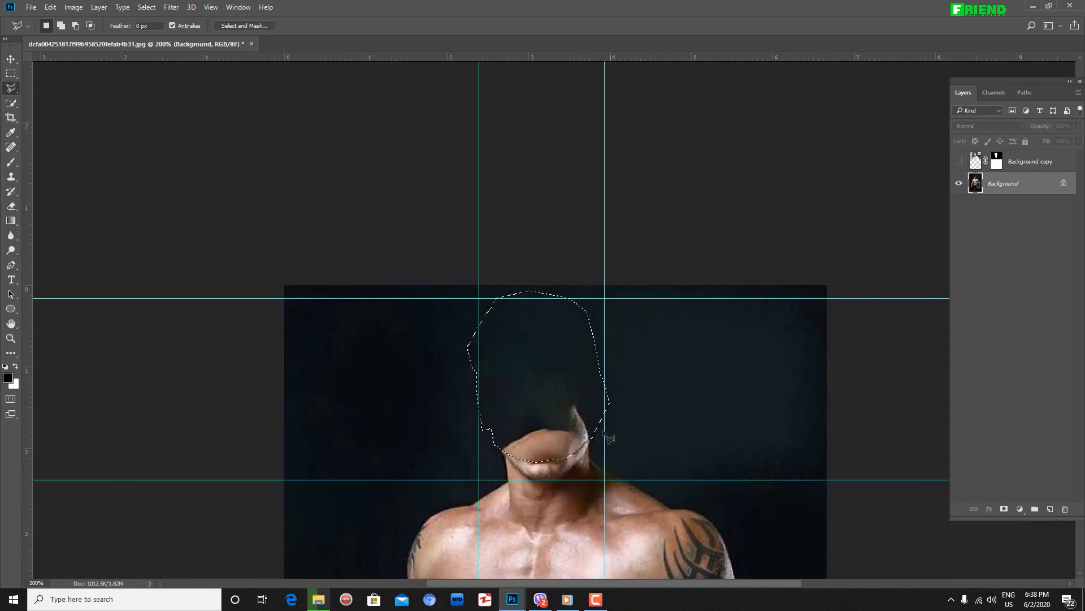
{"action": "key", "text": "ctrl+minus"}
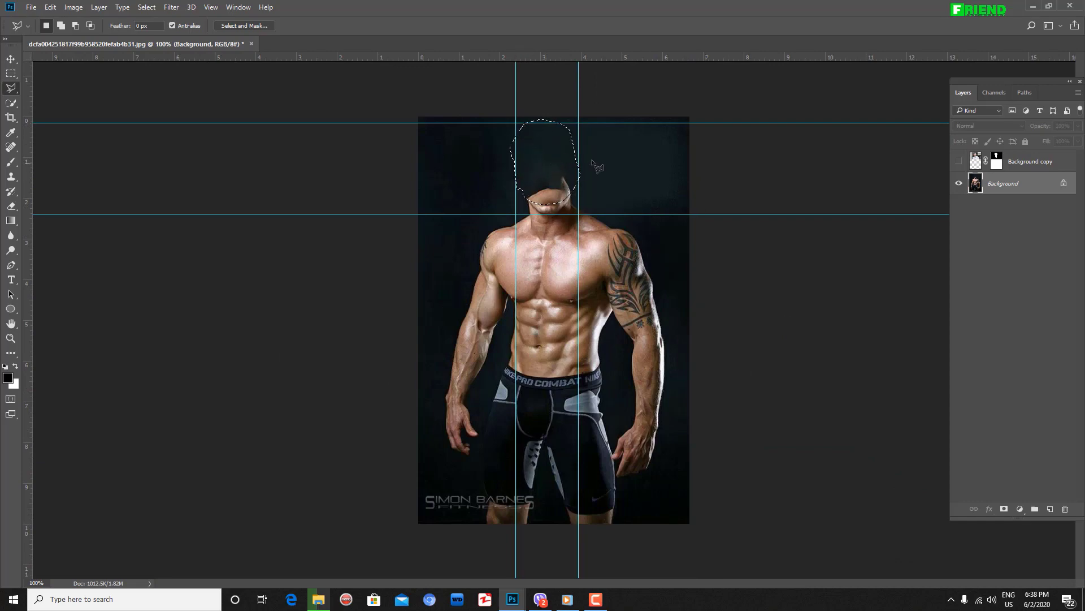
{"action": "key", "text": "ctrl+plus"}
{"action": "key", "text": "ctrl+plus"}
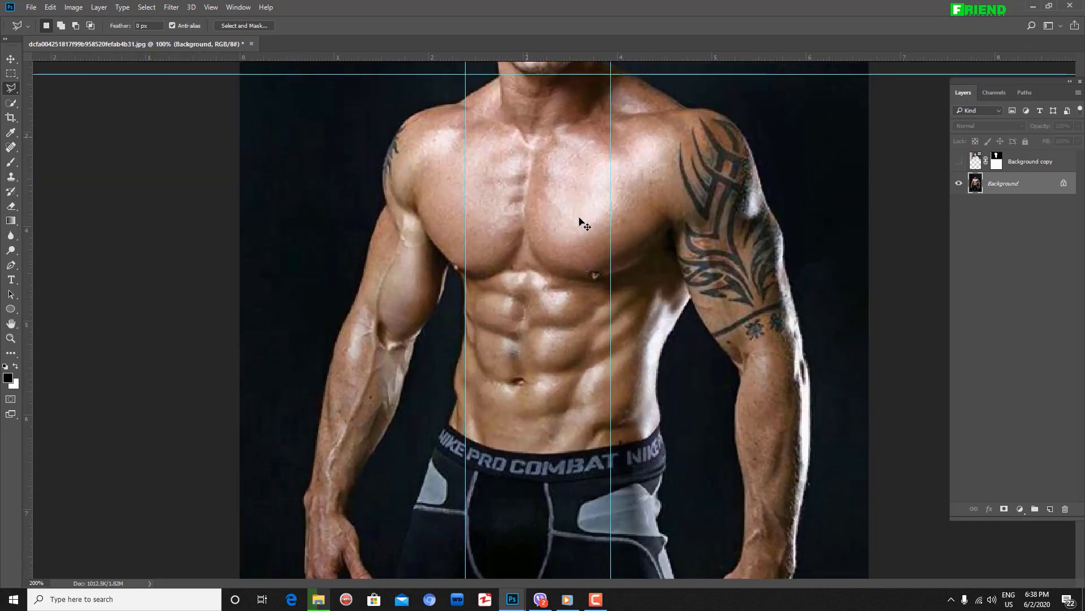
{"action": "left_click_drag", "start_coordinate": [588, 222], "coordinate": [613, 356]}
{"action": "left_click_drag", "start_coordinate": [603, 230], "coordinate": [601, 407]}
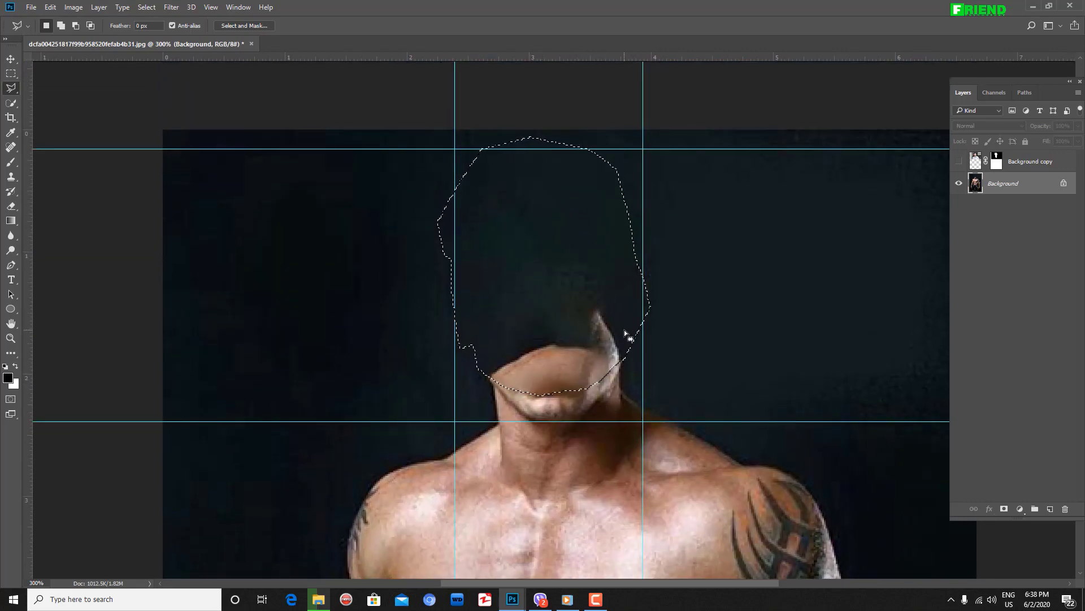
Clear the selection, then show the Background copy layer and make it active
{"action": "key", "text": "ctrl+d"}
{"action": "key", "text": "ctrl+minus"}
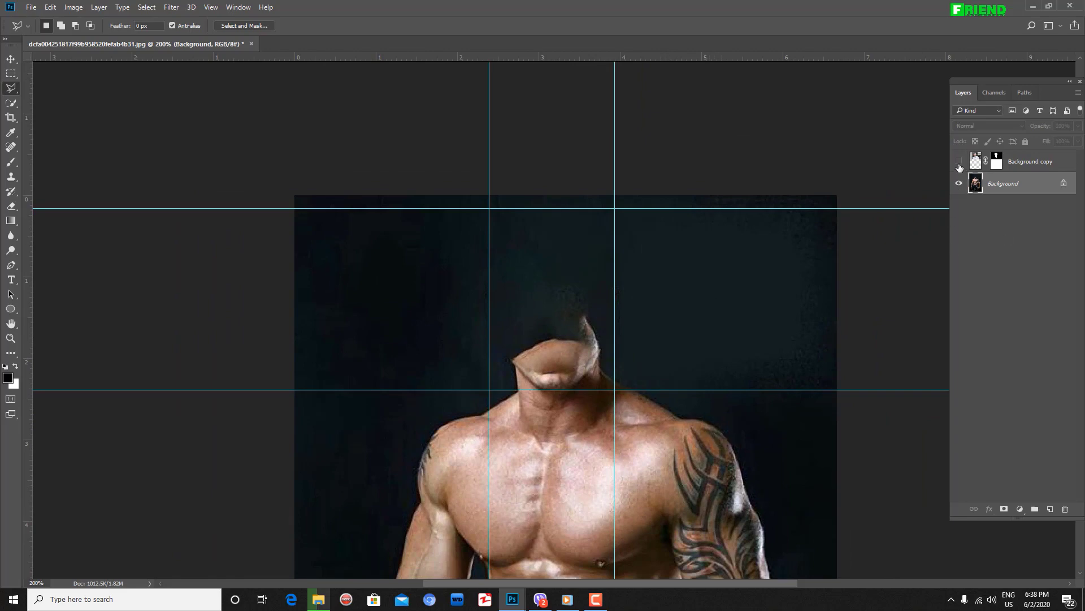
{"action": "left_click", "coordinate": [959, 163]}
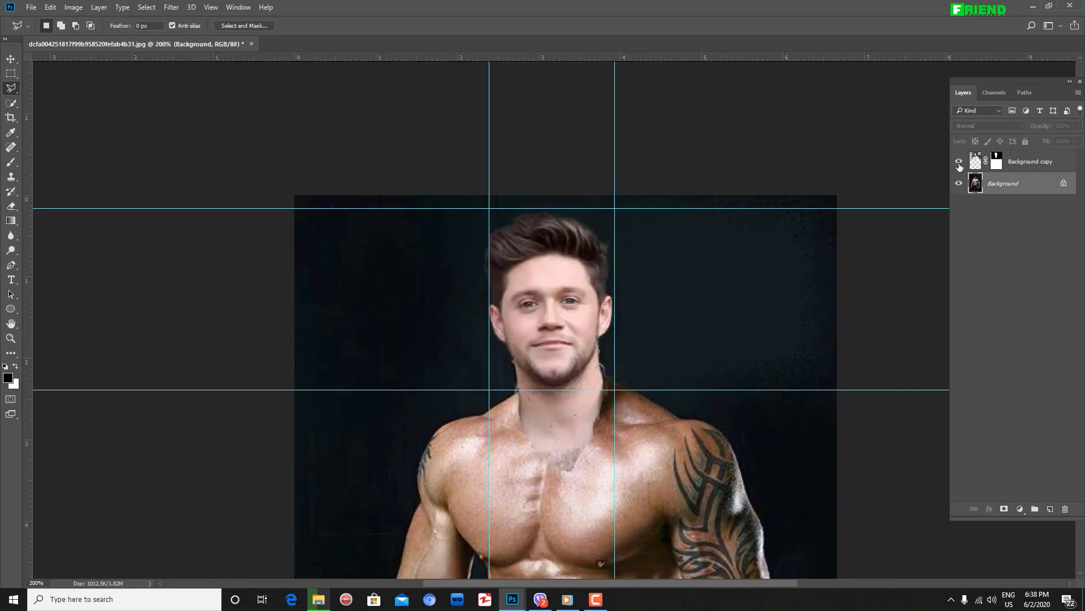
{"action": "left_click", "coordinate": [1033, 165]}
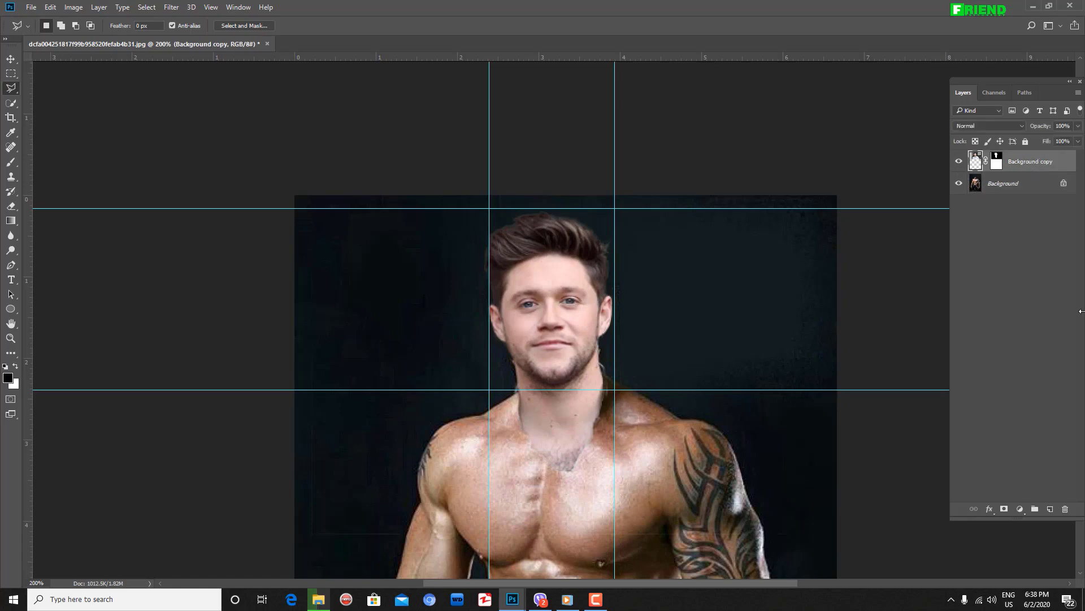
Remove the leftover pasted skin patch on the upper chest with a soft 20 px History Brush
{"action": "left_click", "coordinate": [11, 163]}
{"action": "right_click", "coordinate": [12, 163]}
{"action": "left_click", "coordinate": [50, 159]}
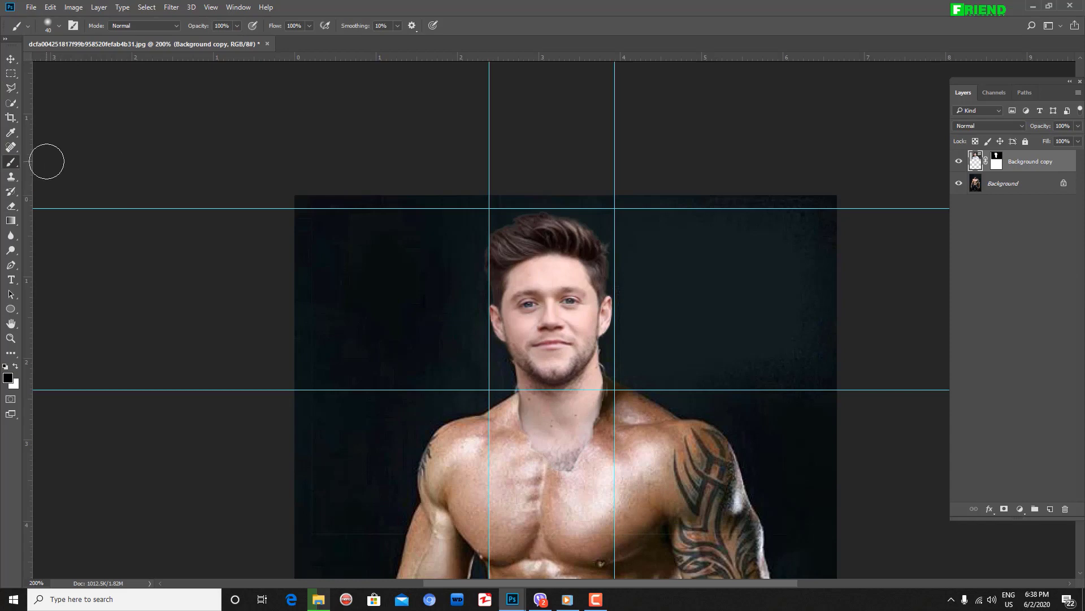
{"action": "left_click", "coordinate": [49, 27]}
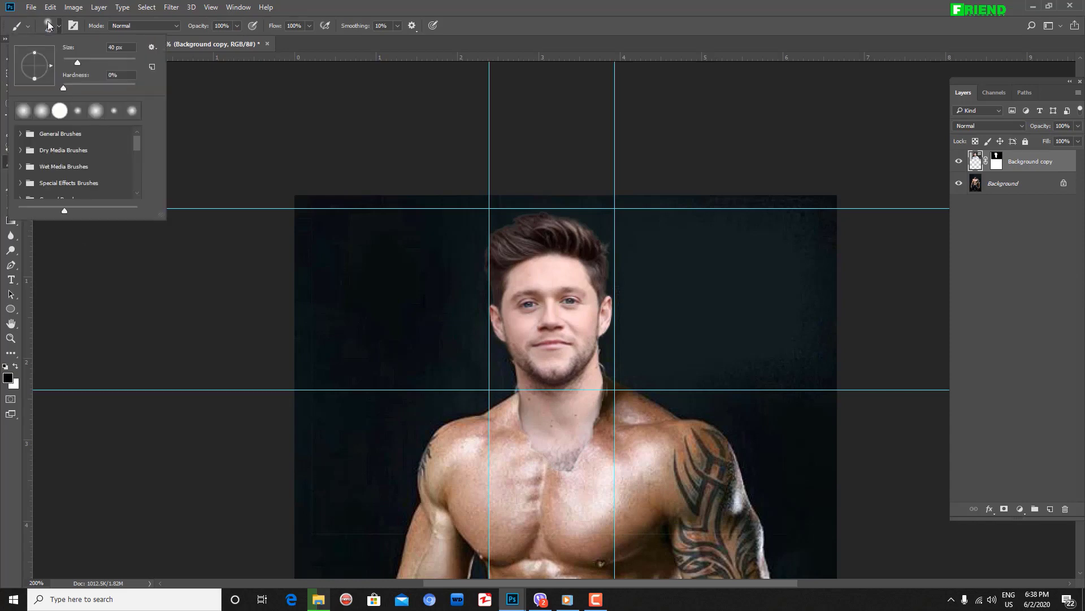
{"action": "left_click", "coordinate": [41, 112]}
{"action": "left_click", "coordinate": [582, 4]}
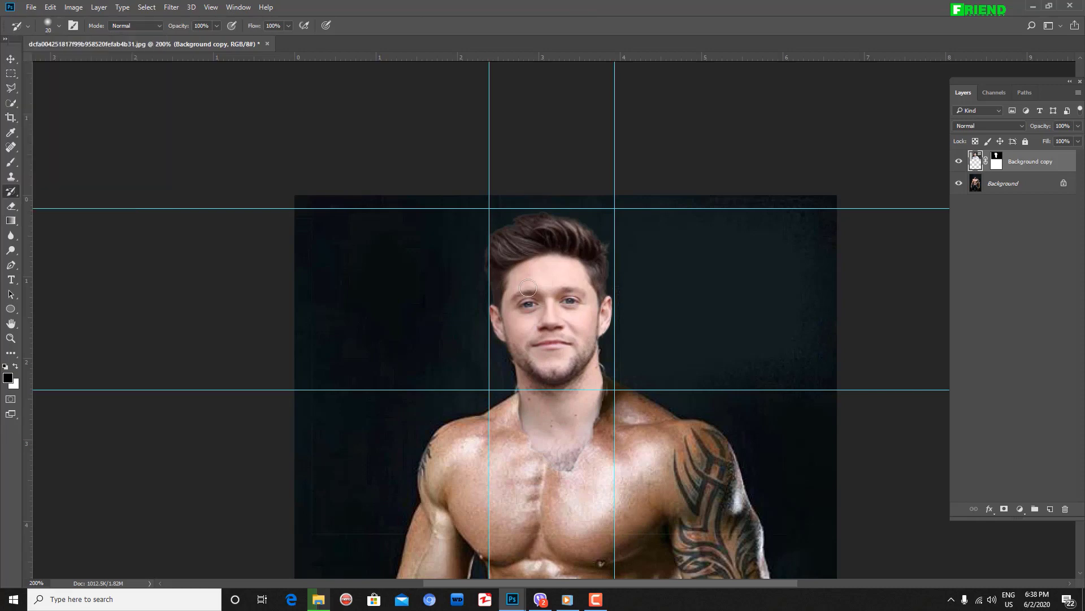
{"action": "key", "text": "ctrl+plus"}
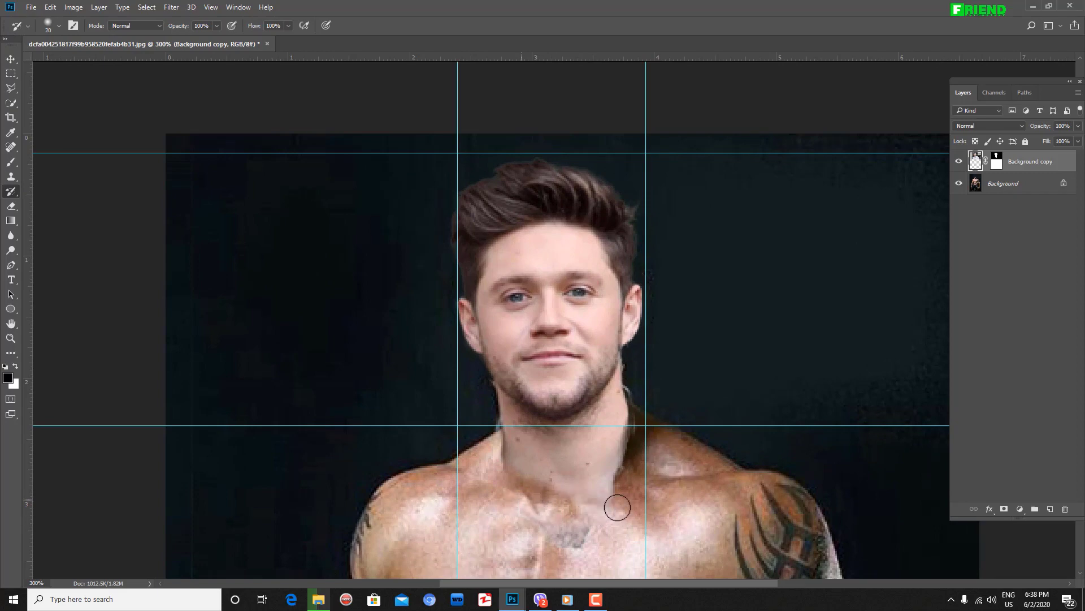
{"action": "left_click", "coordinate": [579, 533]}
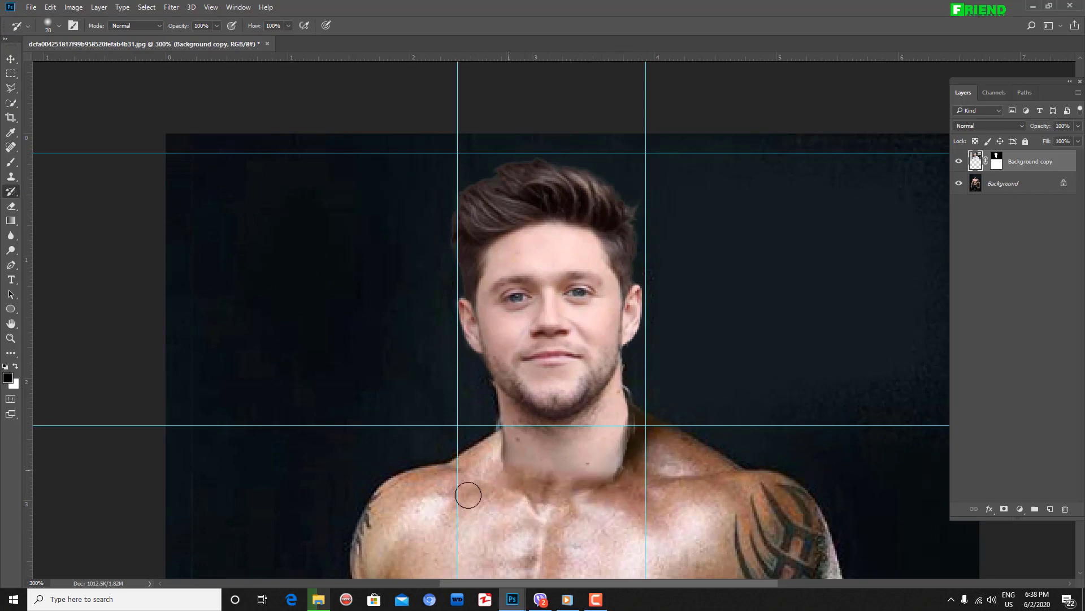
Switch to the soft round Brush and reduce its size to 25 px
{"action": "left_click", "coordinate": [49, 28]}
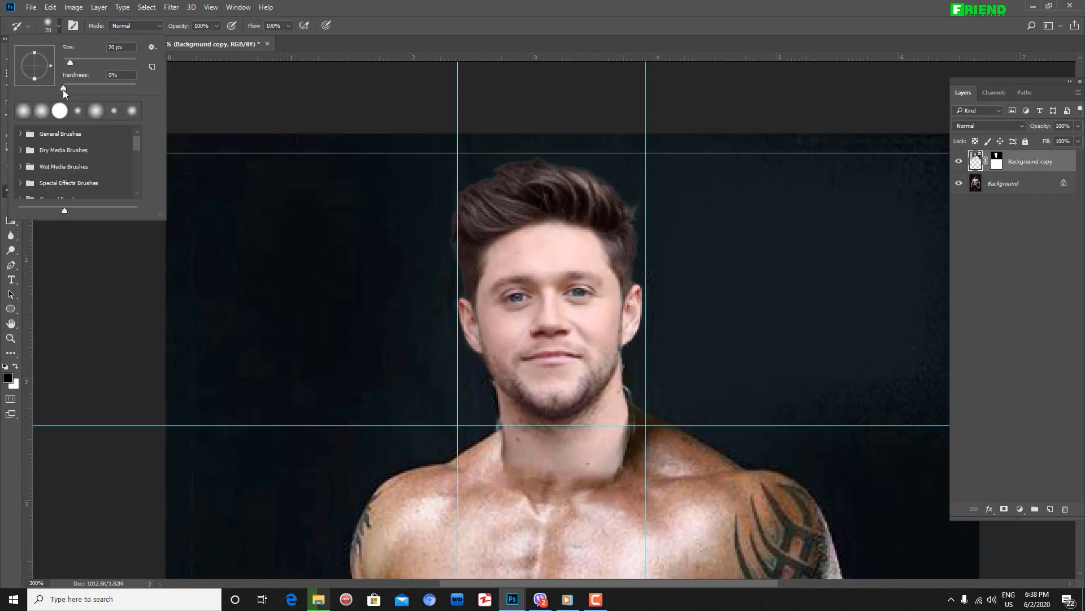
{"action": "left_click", "coordinate": [47, 109]}
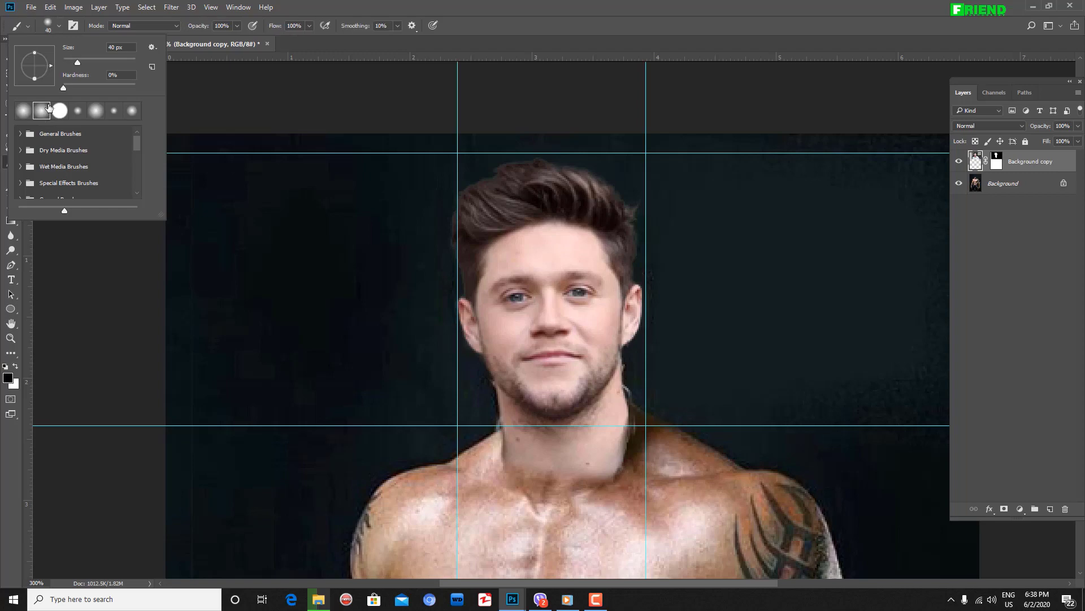
{"action": "left_click", "coordinate": [581, 4]}
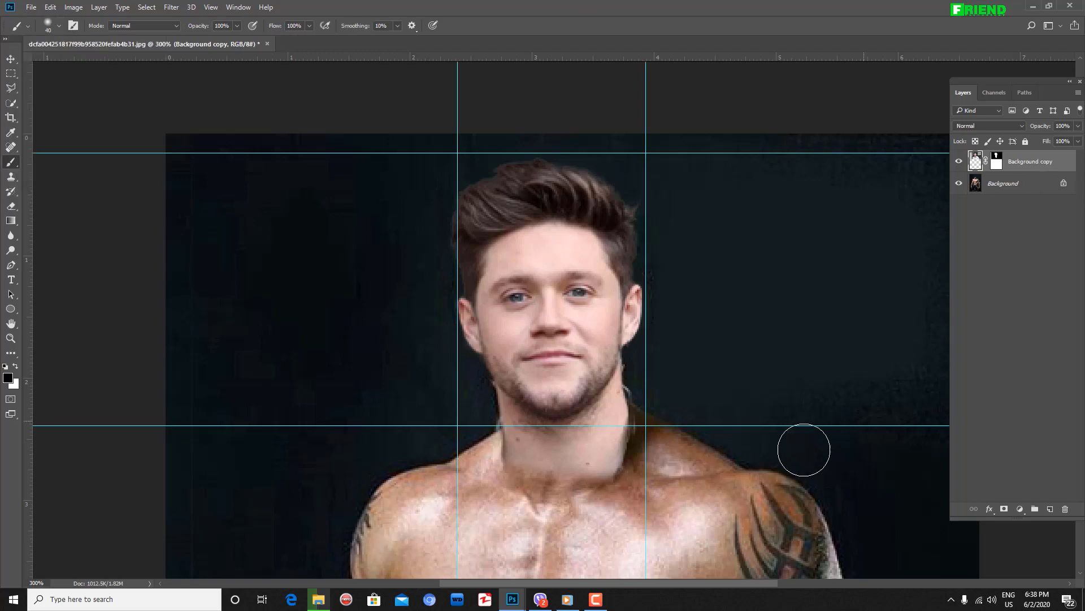
{"action": "key", "text": "bracketleft"}
{"action": "key", "text": "bracketleft"}
{"action": "key", "text": "bracketleft"}
Try painting over the base of the pasted neck with a soft 30 px black brush, and undo the stroke
{"action": "left_click", "coordinate": [60, 25]}
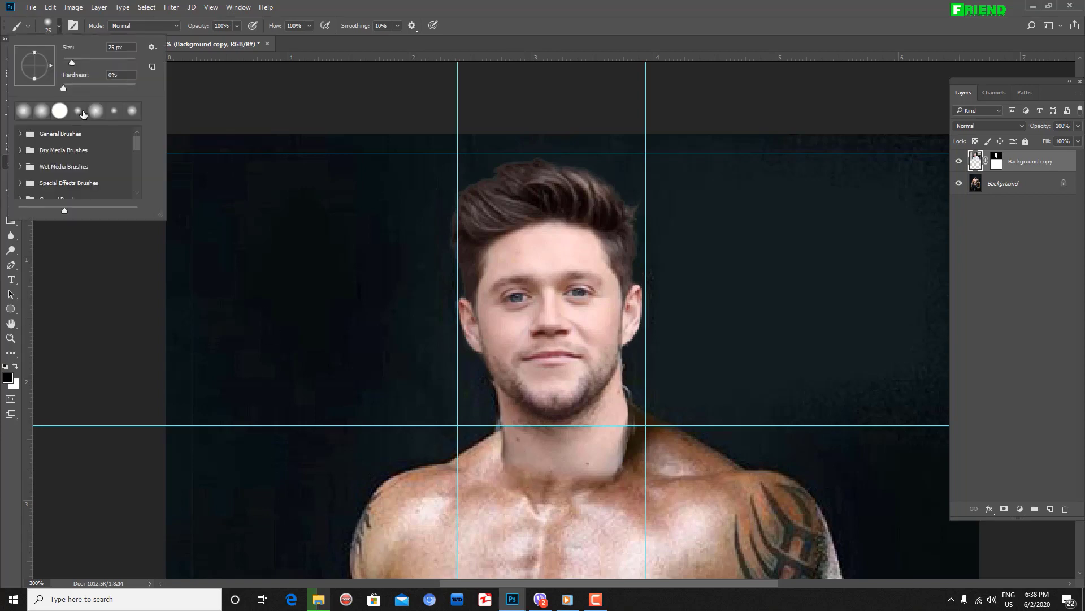
{"action": "left_click", "coordinate": [73, 61]}
{"action": "left_click_drag", "start_coordinate": [80, 63], "coordinate": [77, 62]}
{"action": "left_click", "coordinate": [420, 5]}
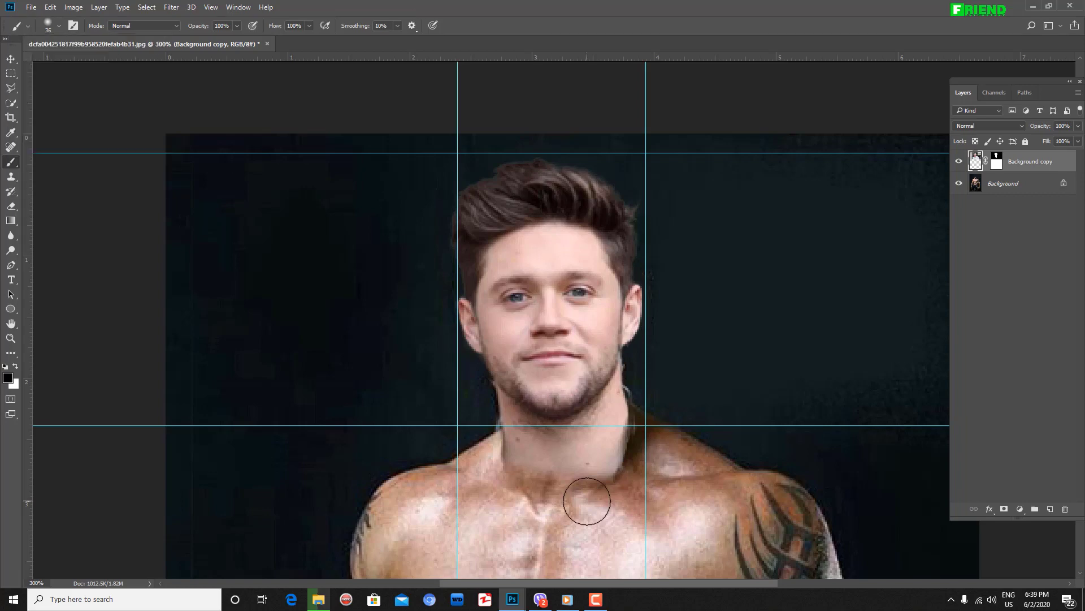
{"action": "left_click_drag", "start_coordinate": [587, 500], "coordinate": [610, 483]}
{"action": "key", "text": "bracketleft"}
{"action": "key", "text": "bracketleft"}
{"action": "left_click_drag", "start_coordinate": [509, 451], "coordinate": [581, 494]}
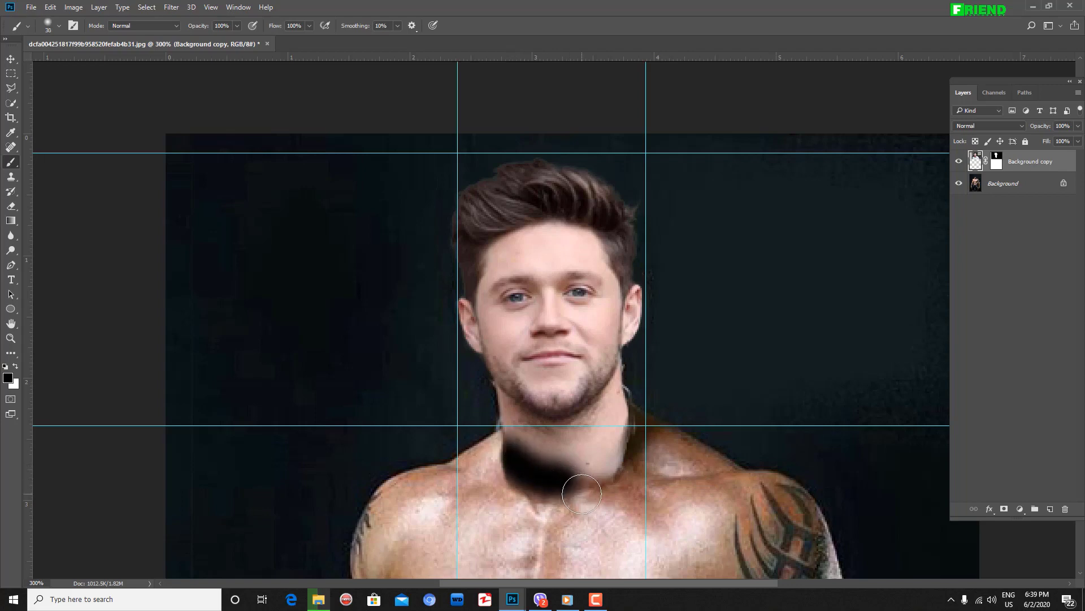
{"action": "key", "text": "ctrl+z"}
Brush away the pasted neck below the chin with the 20 px History Brush, exposing the bodybuilder's own neck
{"action": "left_click", "coordinate": [49, 26]}
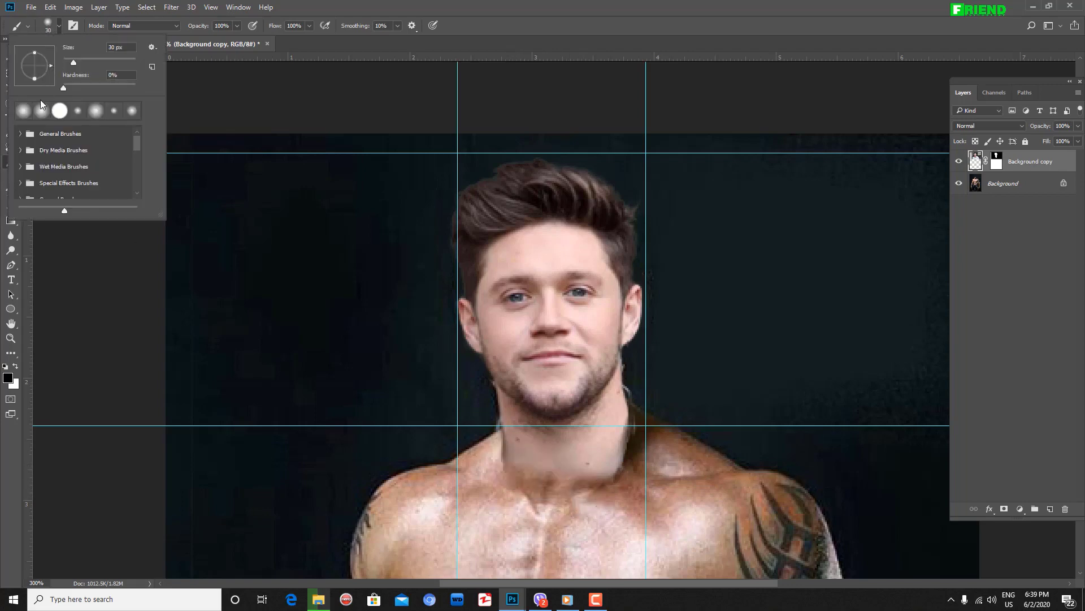
{"action": "key", "text": "y"}
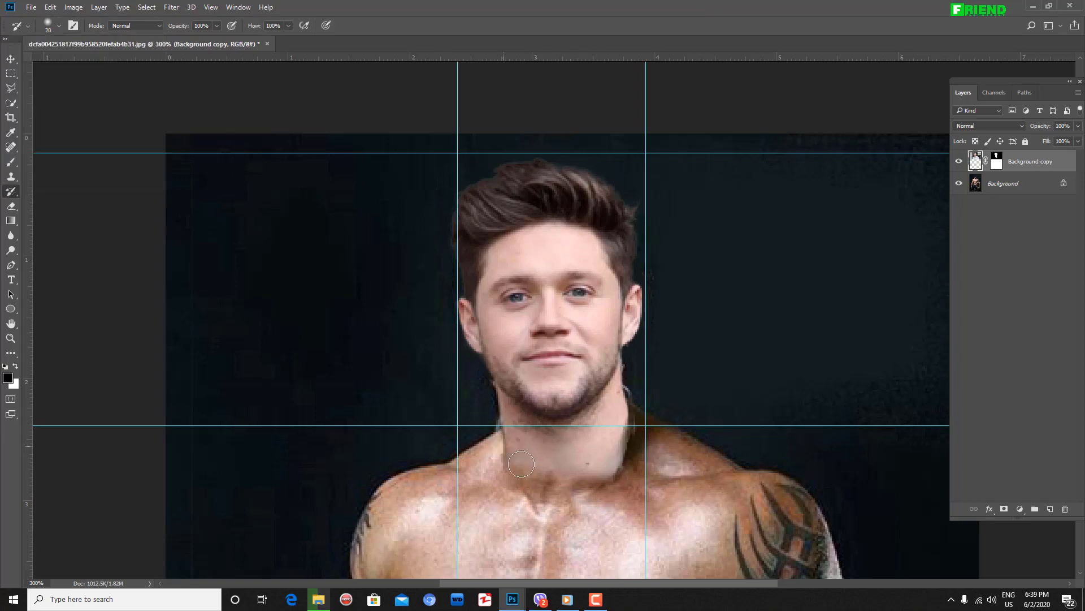
{"action": "mouse_move", "coordinate": [522, 464]}
{"action": "left_mouse_down"}
{"action": "mouse_move", "coordinate": [625, 467]}
{"action": "mouse_move", "coordinate": [644, 443]}
{"action": "mouse_move", "coordinate": [549, 471]}
{"action": "mouse_move", "coordinate": [499, 450]}
{"action": "mouse_move", "coordinate": [608, 474]}
{"action": "mouse_move", "coordinate": [518, 446]}
{"action": "mouse_move", "coordinate": [625, 459]}
{"action": "mouse_move", "coordinate": [578, 461]}
{"action": "mouse_move", "coordinate": [621, 453]}
{"action": "mouse_move", "coordinate": [653, 430]}
{"action": "mouse_move", "coordinate": [586, 440]}
{"action": "mouse_move", "coordinate": [635, 403]}
{"action": "mouse_move", "coordinate": [561, 439]}
{"action": "mouse_move", "coordinate": [612, 429]}
{"action": "mouse_move", "coordinate": [640, 384]}
{"action": "mouse_move", "coordinate": [603, 425]}
{"action": "mouse_move", "coordinate": [575, 430]}
{"action": "mouse_move", "coordinate": [614, 426]}
{"action": "mouse_move", "coordinate": [629, 399]}
{"action": "mouse_move", "coordinate": [591, 423]}
{"action": "mouse_move", "coordinate": [644, 364]}
{"action": "mouse_move", "coordinate": [612, 408]}
{"action": "mouse_move", "coordinate": [573, 430]}
{"action": "mouse_move", "coordinate": [632, 374]}
{"action": "mouse_move", "coordinate": [638, 450]}
{"action": "left_mouse_up"}
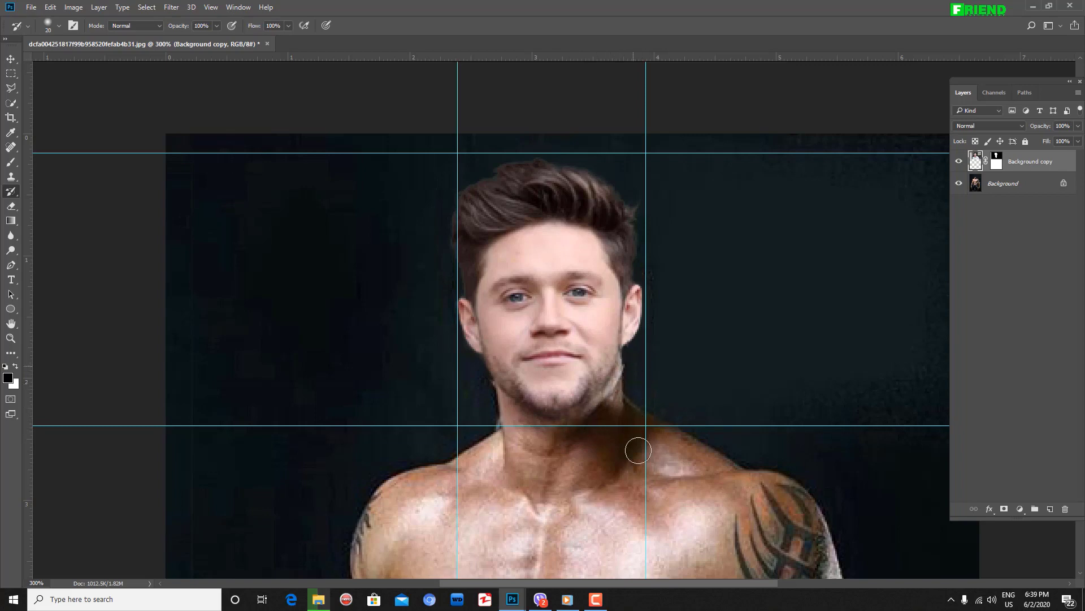
Nudge the pasted head down 3 px and right 1 px on the Background copy layer
{"action": "key", "text": "ctrl+minus"}
{"action": "left_click", "coordinate": [11, 59]}
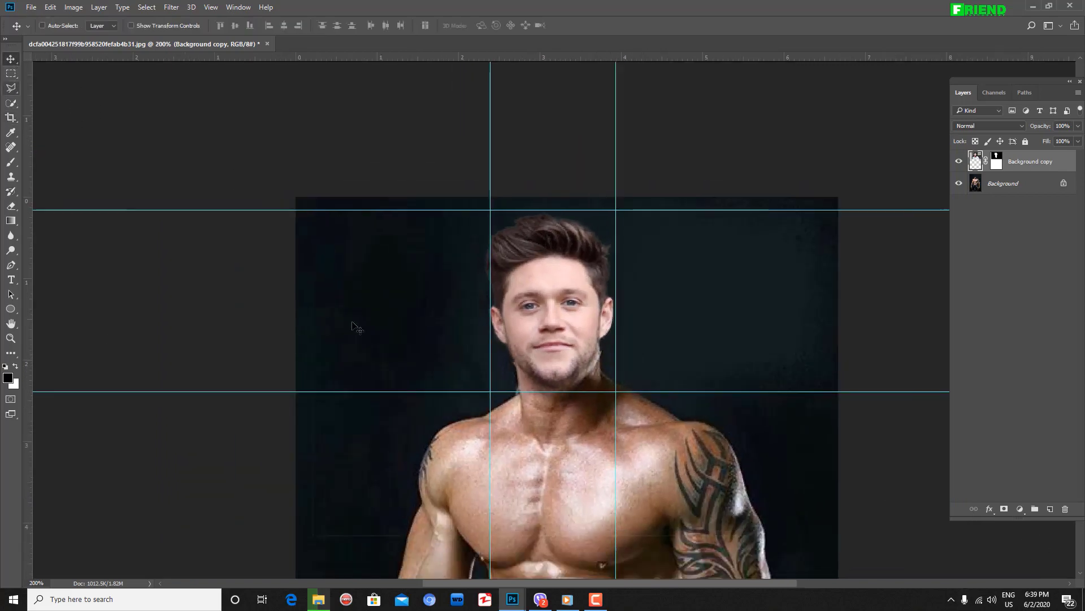
{"action": "key", "text": "Down"}
{"action": "key", "text": "Down"}
{"action": "key", "text": "Down"}
{"action": "key", "text": "Right"}
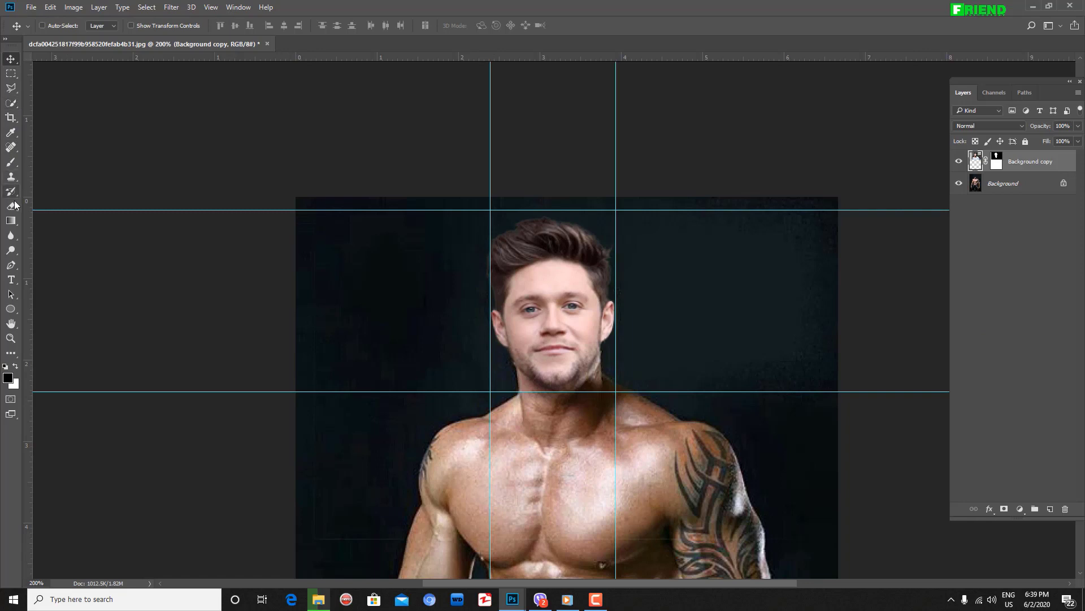
Try a stroke across the neck with the soft round Brush, and undo it
{"action": "left_click", "coordinate": [11, 163]}
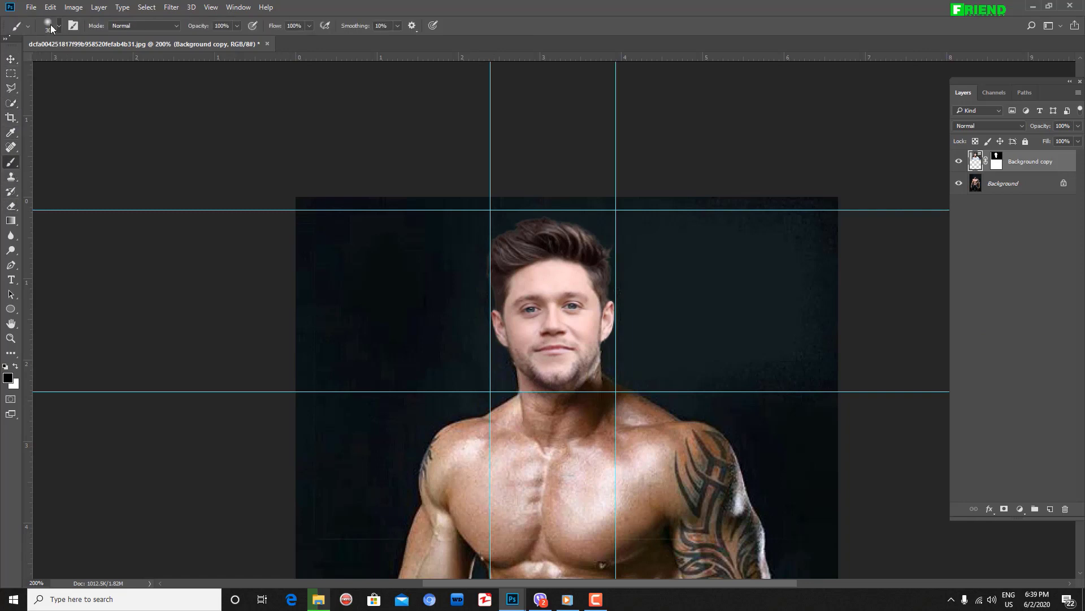
{"action": "left_click", "coordinate": [51, 27]}
{"action": "left_click", "coordinate": [42, 111]}
{"action": "left_click", "coordinate": [489, 5]}
{"action": "left_click_drag", "start_coordinate": [518, 420], "coordinate": [566, 434]}
{"action": "key", "text": "ctrl+z"}
Choose the soft round tip at 20 px and 0% hardness for the History Brush
{"action": "left_click", "coordinate": [48, 26]}
{"action": "left_click", "coordinate": [39, 108]}
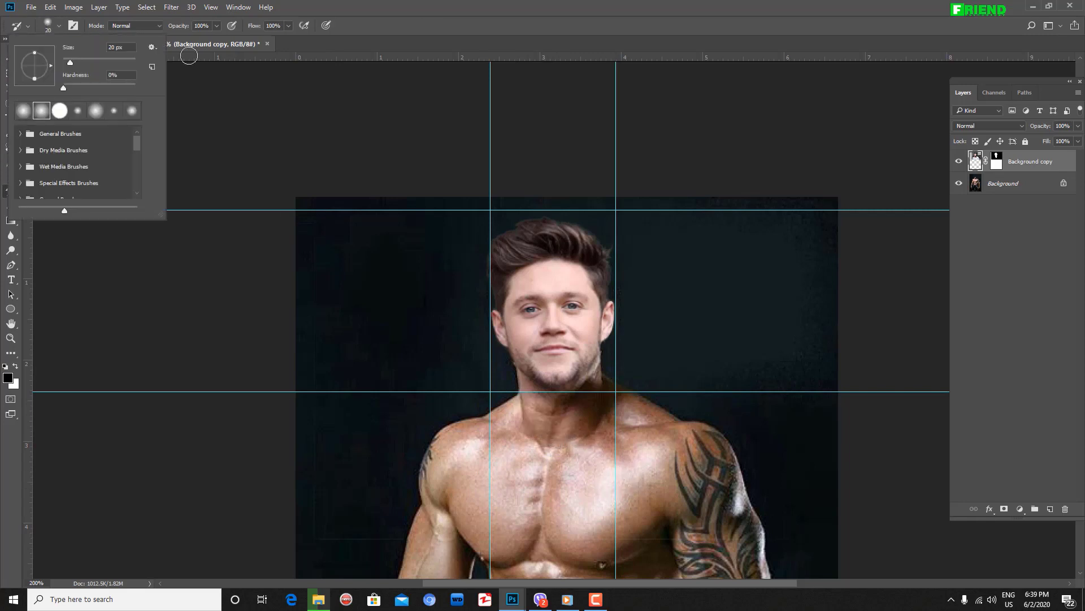
{"action": "left_click", "coordinate": [479, 5]}
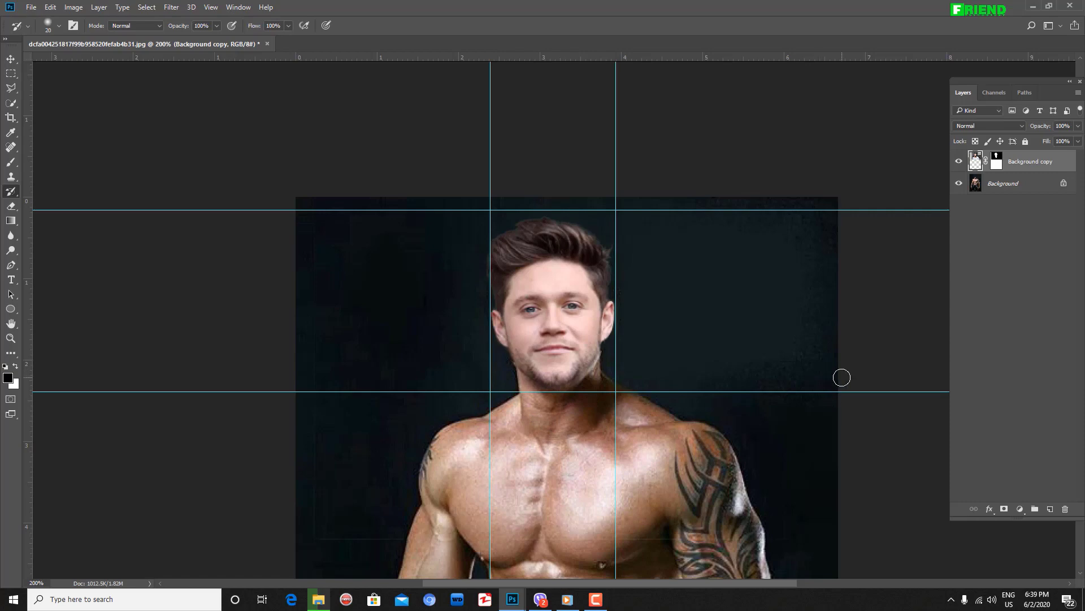
Nudge the pasted head on the Background copy layer down by 3 px
{"action": "key", "text": "ctrl+plus"}
{"action": "left_click_drag", "start_coordinate": [727, 484], "coordinate": [661, 375]}
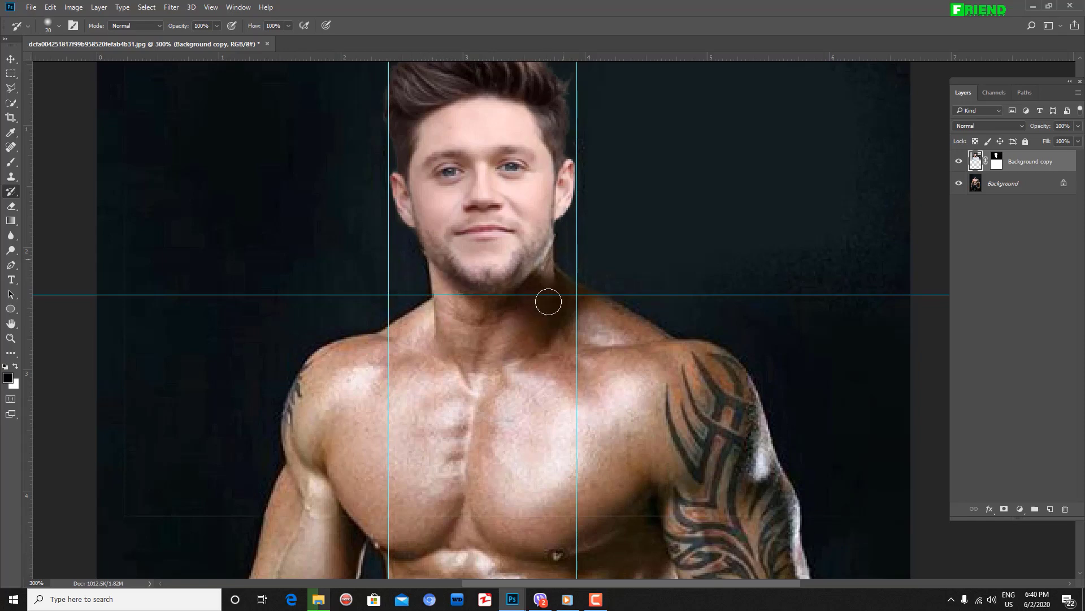
{"action": "left_click", "coordinate": [12, 58]}
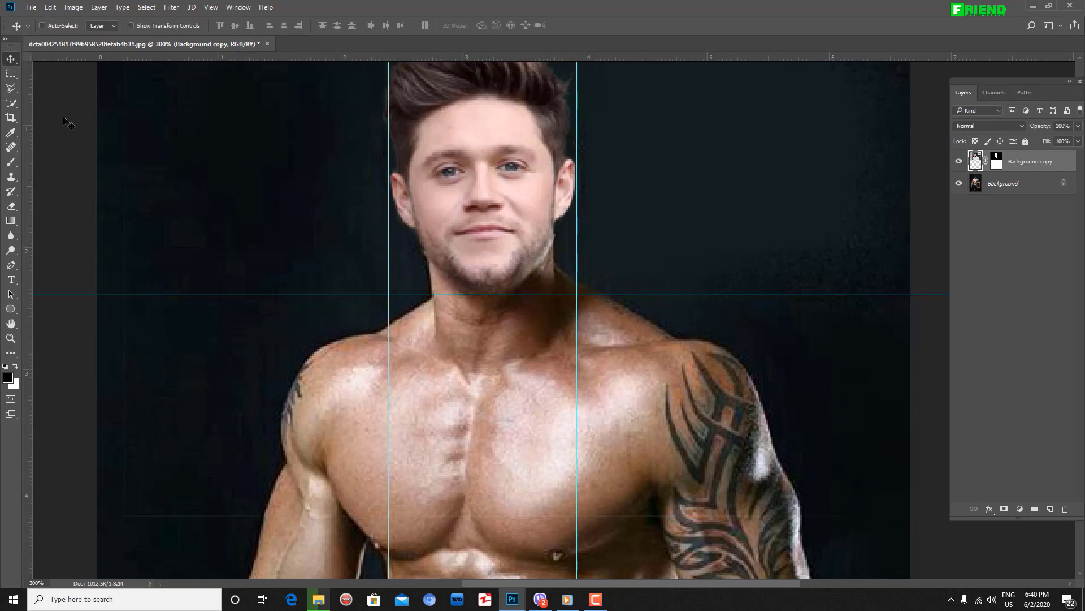
{"action": "key", "text": "Down"}
{"action": "key", "text": "Down"}
{"action": "key", "text": "Down"}
Try a stroke across the base of the neck with the soft 30 px Brush, and undo it
{"action": "left_click", "coordinate": [10, 162]}
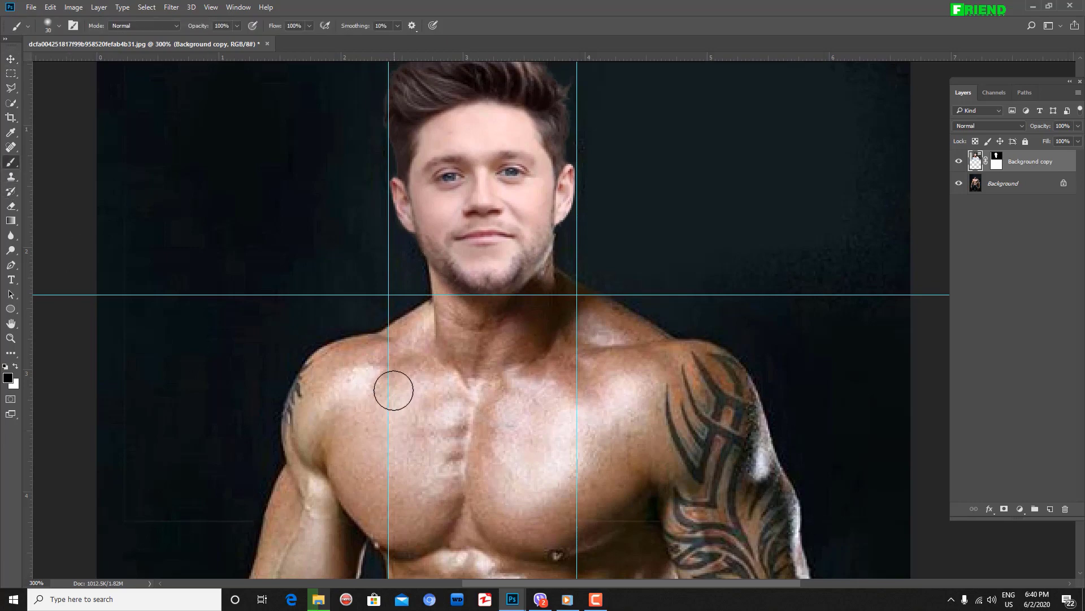
{"action": "left_click_drag", "start_coordinate": [443, 336], "coordinate": [493, 372]}
{"action": "key", "text": "ctrl+z"}
Switch back to the History Brush with its soft round 20 px tip
{"action": "left_click", "coordinate": [46, 26]}
{"action": "left_click", "coordinate": [43, 115]}
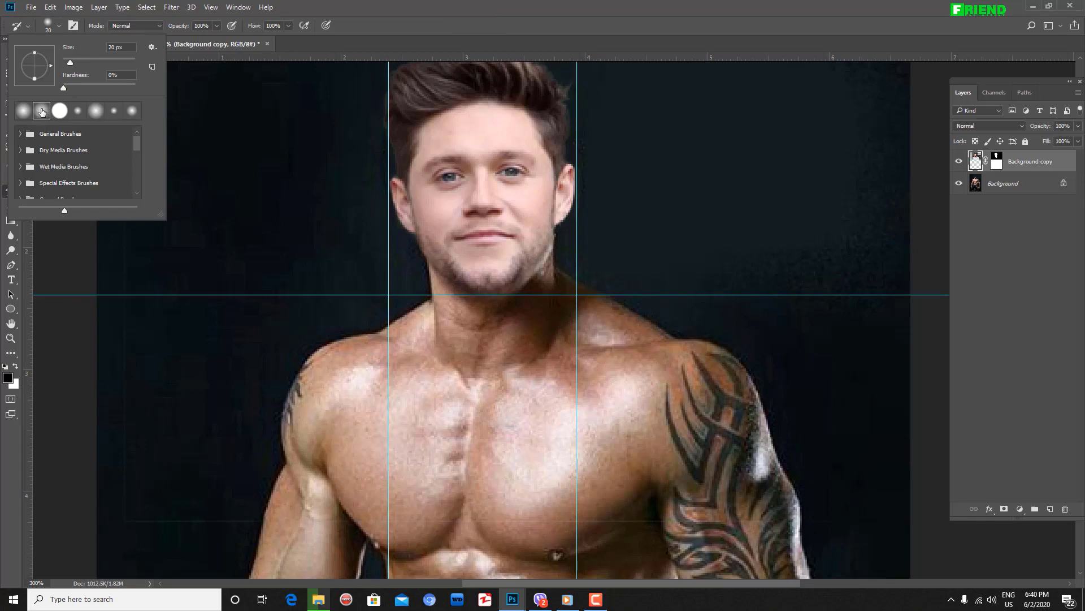
{"action": "left_click", "coordinate": [742, 4]}
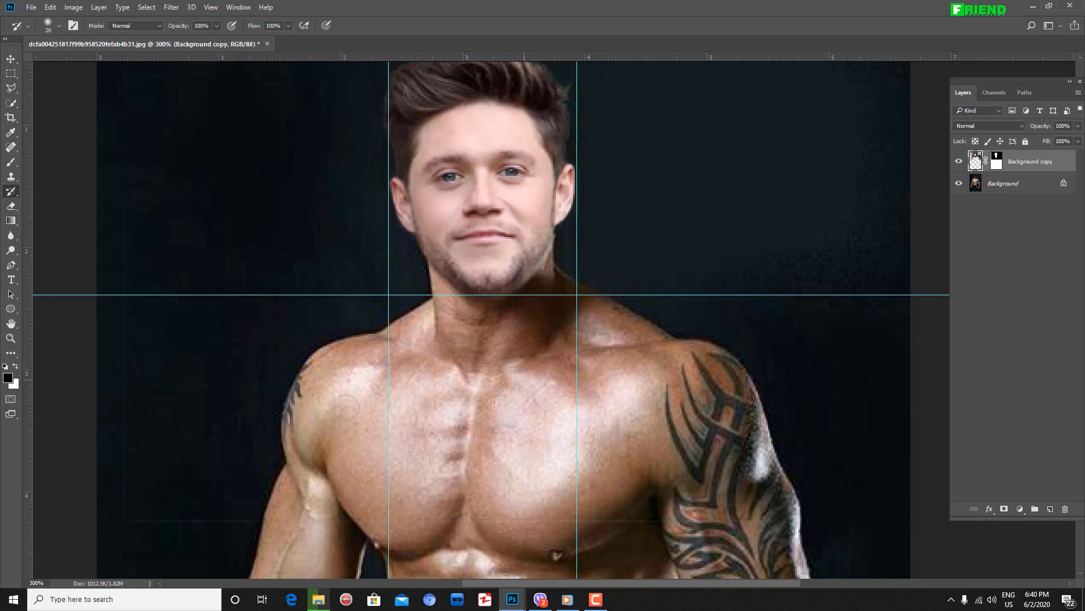
Remove all four guides around the head from the canvas
{"action": "key", "text": "ctrl+minus"}
{"action": "key", "text": "ctrl+minus"}
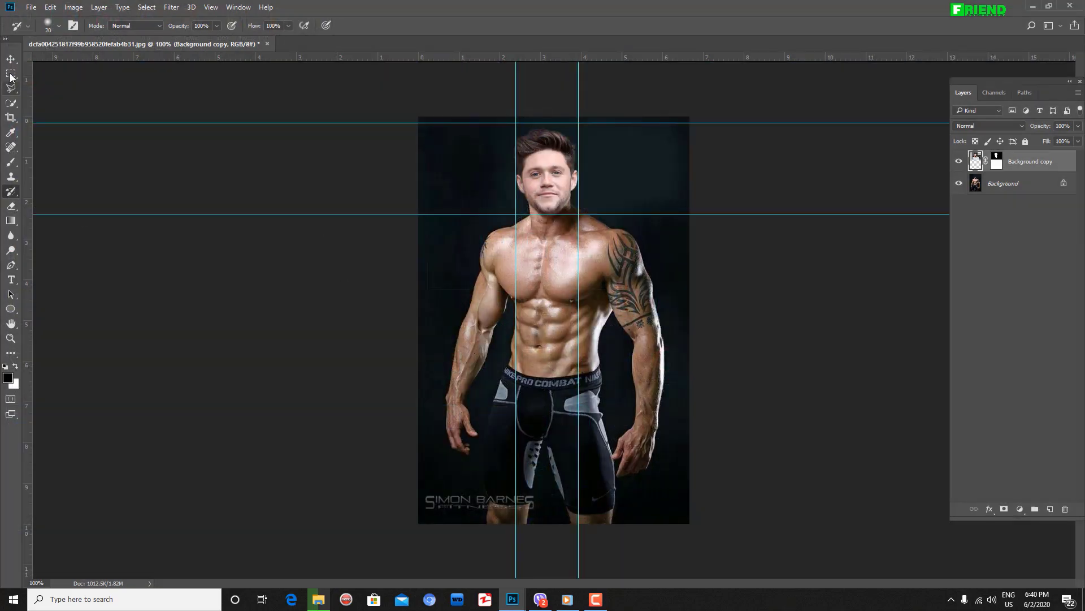
{"action": "left_click", "coordinate": [10, 59]}
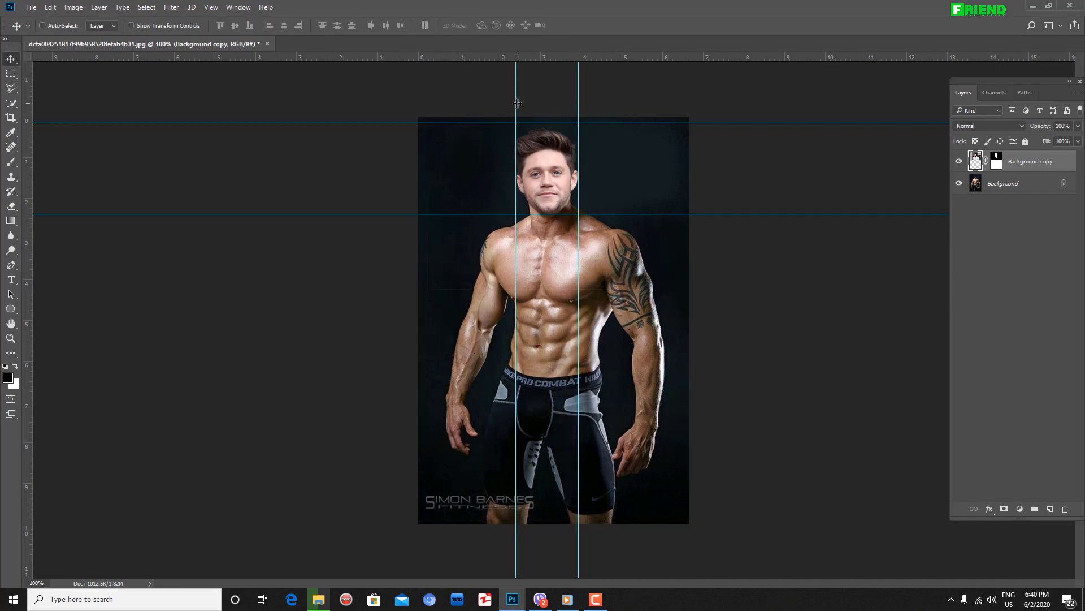
{"action": "left_click_drag", "start_coordinate": [517, 103], "coordinate": [15, 424]}
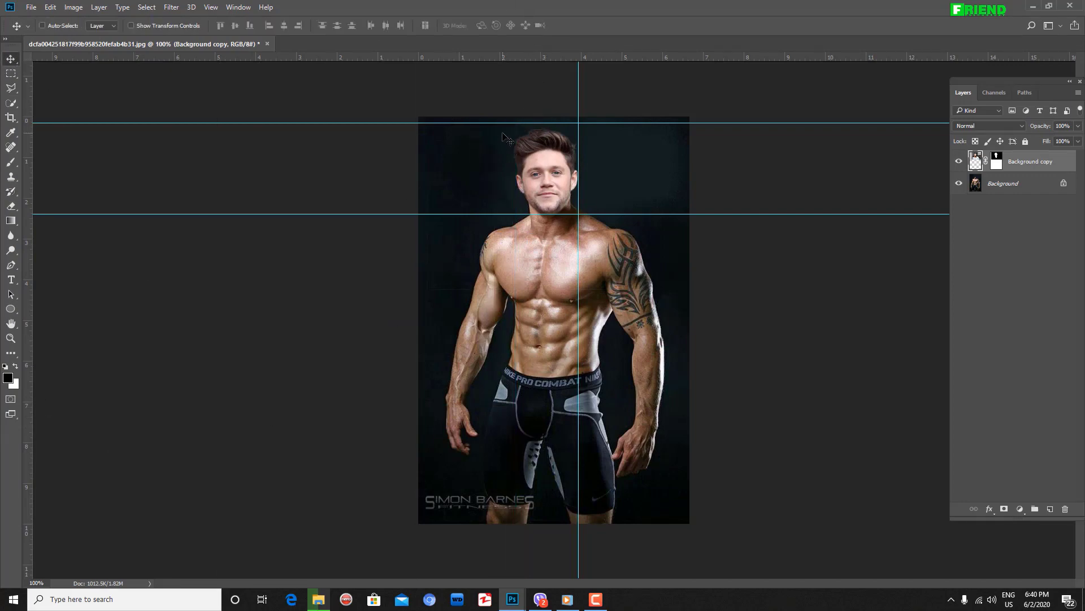
{"action": "left_click_drag", "start_coordinate": [500, 124], "coordinate": [543, 57]}
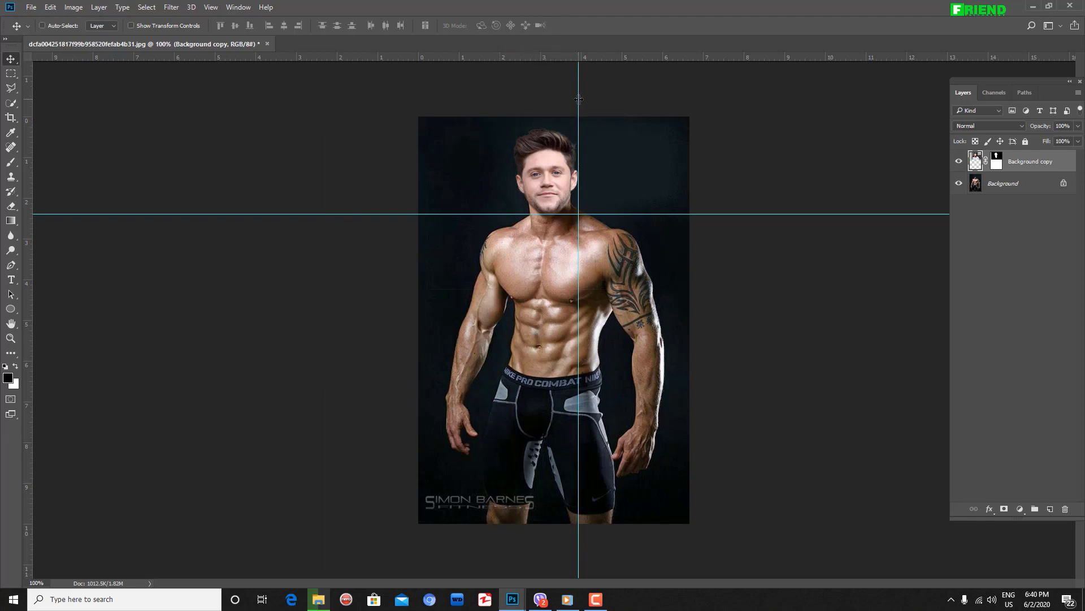
{"action": "left_click_drag", "start_coordinate": [572, 100], "coordinate": [14, 339]}
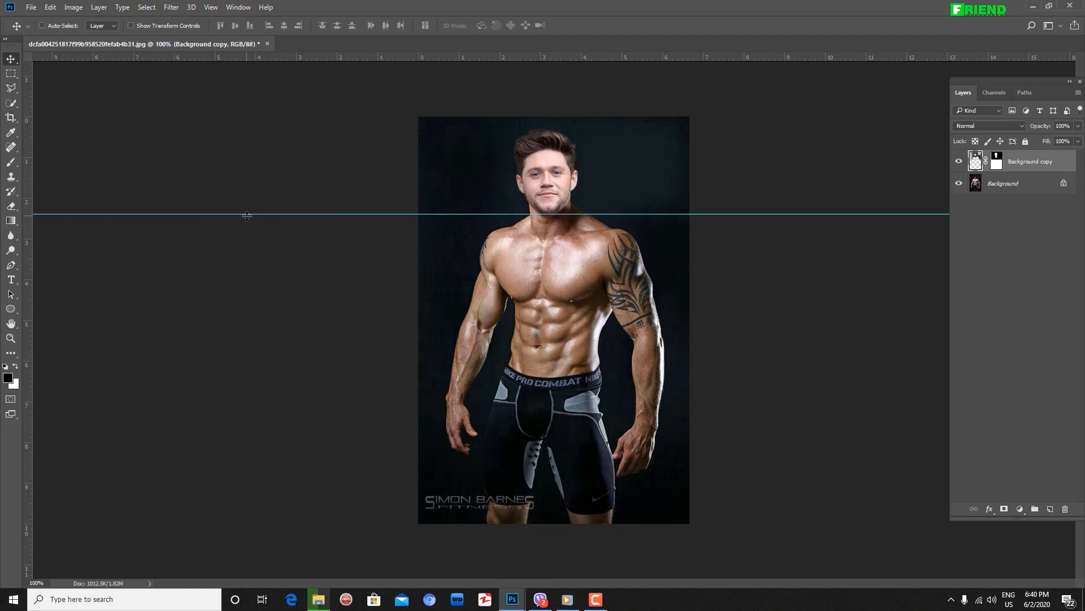
{"action": "left_click_drag", "start_coordinate": [246, 214], "coordinate": [334, 14]}
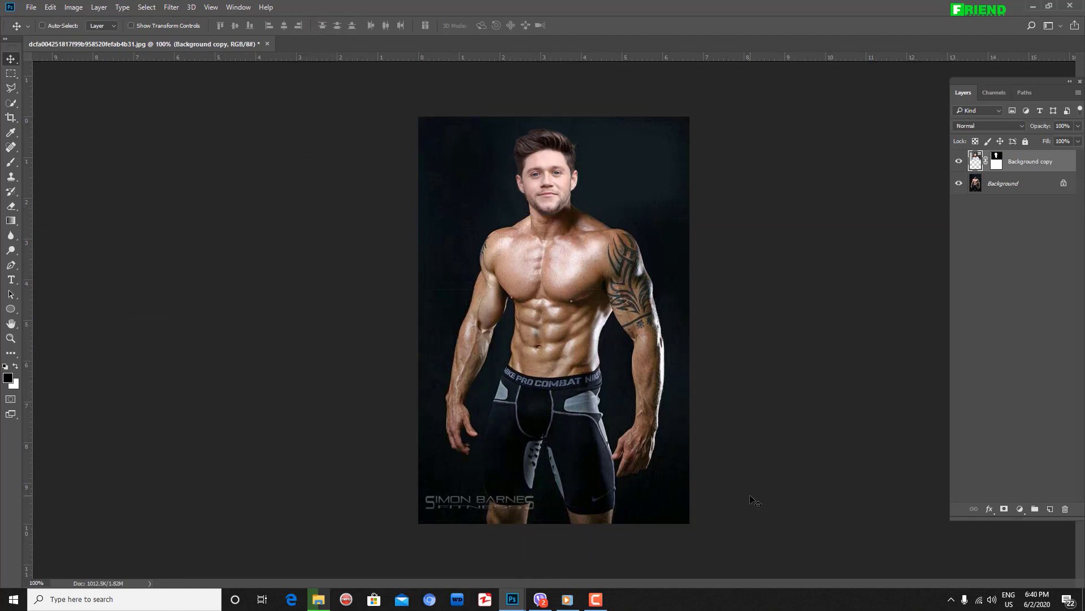
Examine how the pasted head blends into the neck, both close up and in the full picture
{"action": "key", "text": "ctrl+plus"}
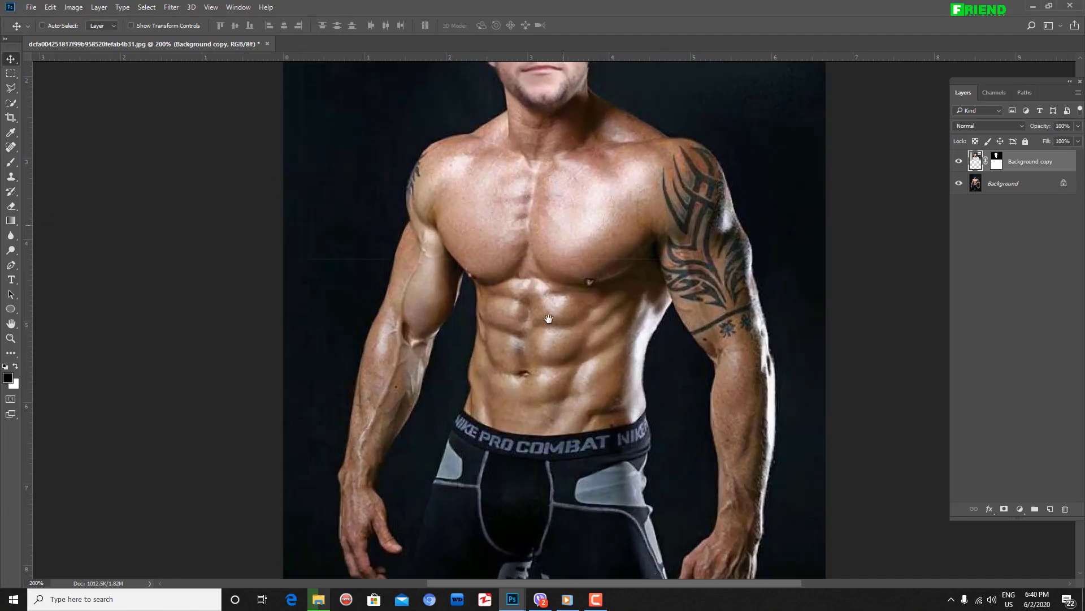
{"action": "left_click_drag", "start_coordinate": [549, 319], "coordinate": [520, 448]}
{"action": "key", "text": "ctrl+plus"}
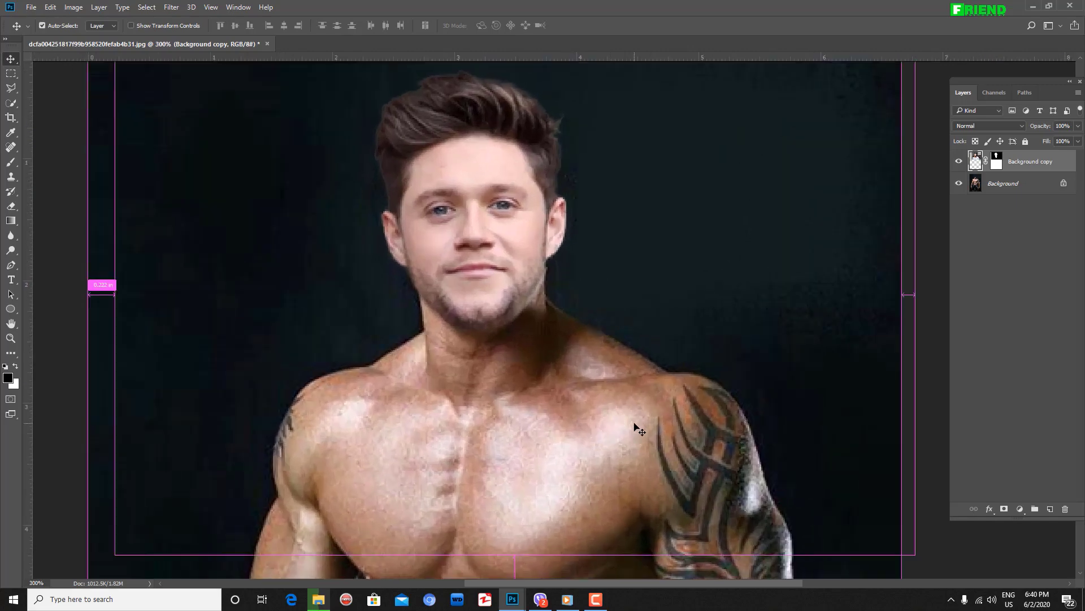
{"action": "key", "text": "ctrl+minus"}
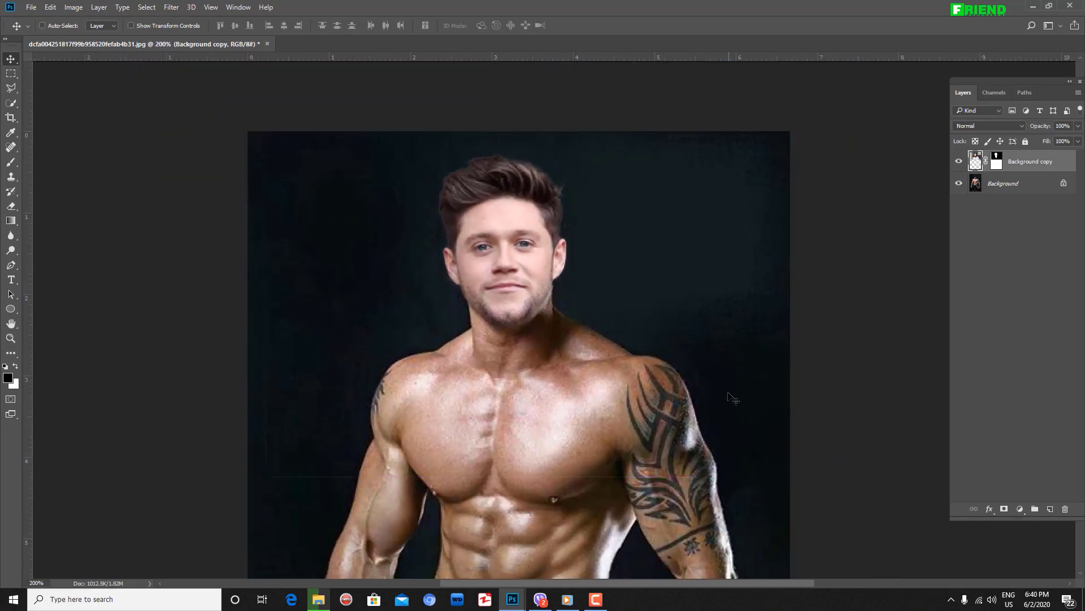
{"action": "key", "text": "ctrl+minus"}
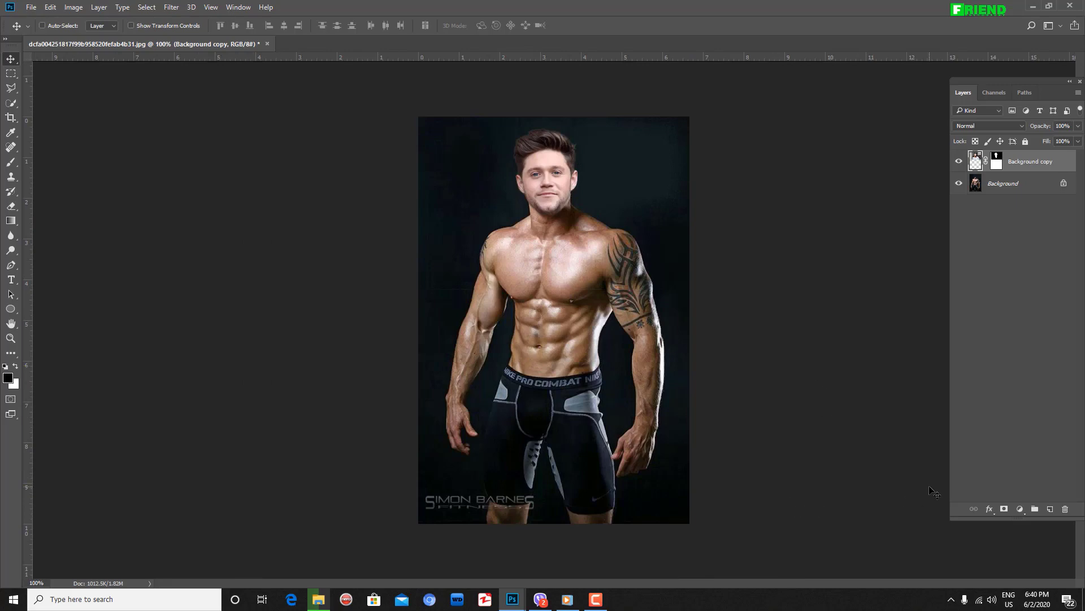
{"action": "key", "text": "ctrl+plus"}
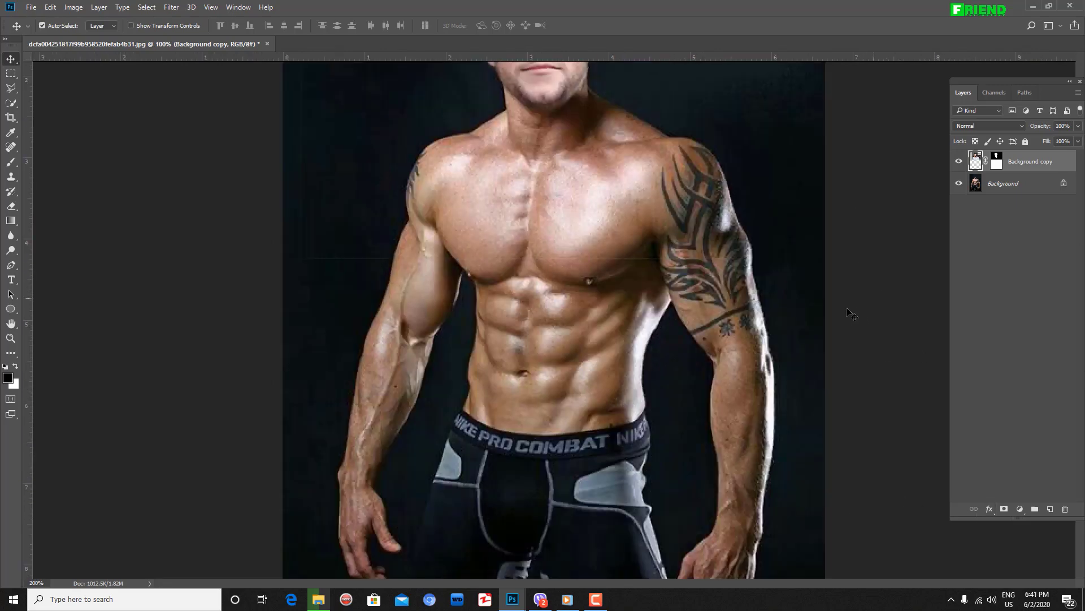
{"action": "left_click_drag", "start_coordinate": [751, 232], "coordinate": [665, 472]}
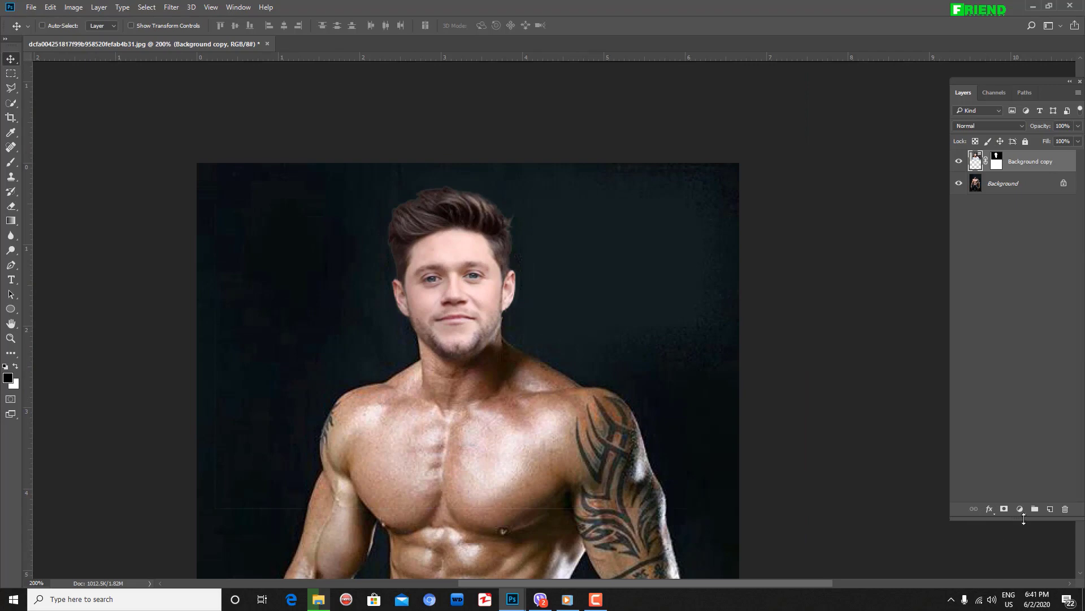
Add a Curves adjustment clipped to the Background copy layer, raising the midtones to output 140 at input 126
{"action": "left_click", "coordinate": [1020, 510]}
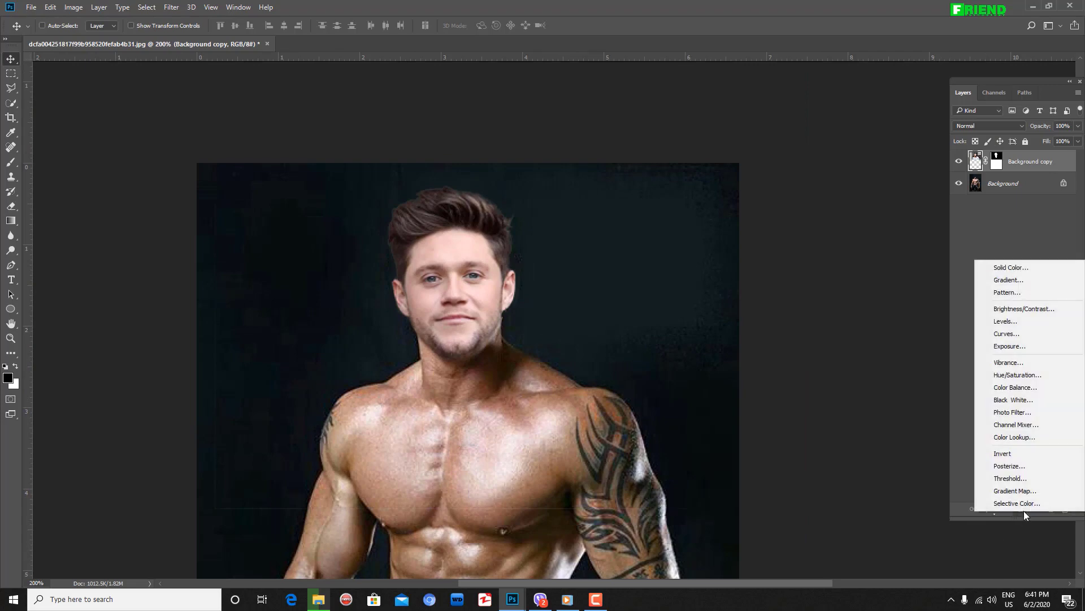
{"action": "left_click", "coordinate": [1023, 333]}
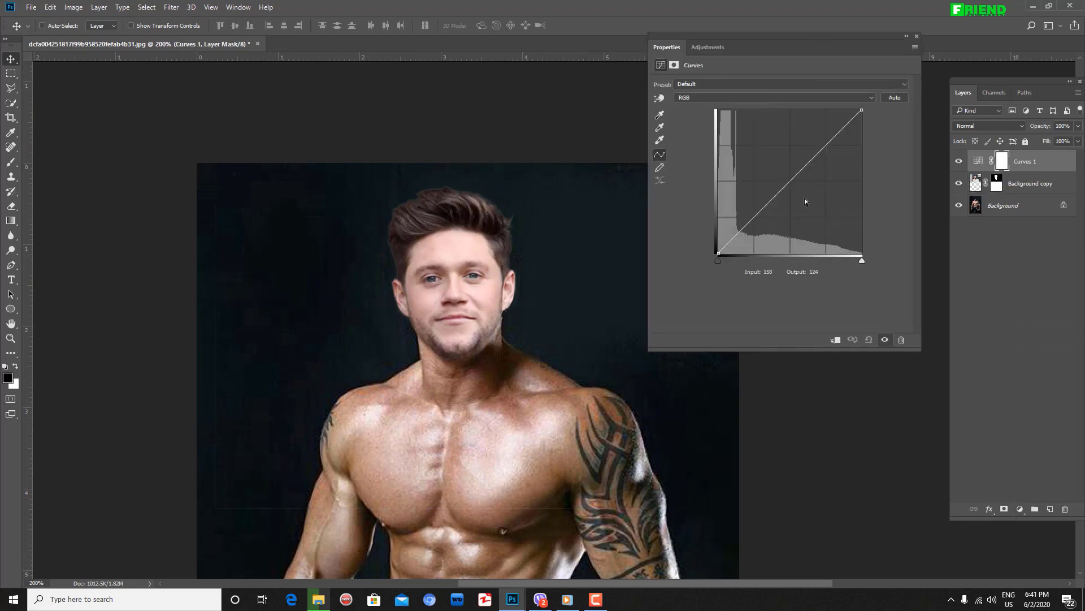
{"action": "left_click_drag", "start_coordinate": [792, 182], "coordinate": [789, 174]}
{"action": "key", "text": "ctrl+minus"}
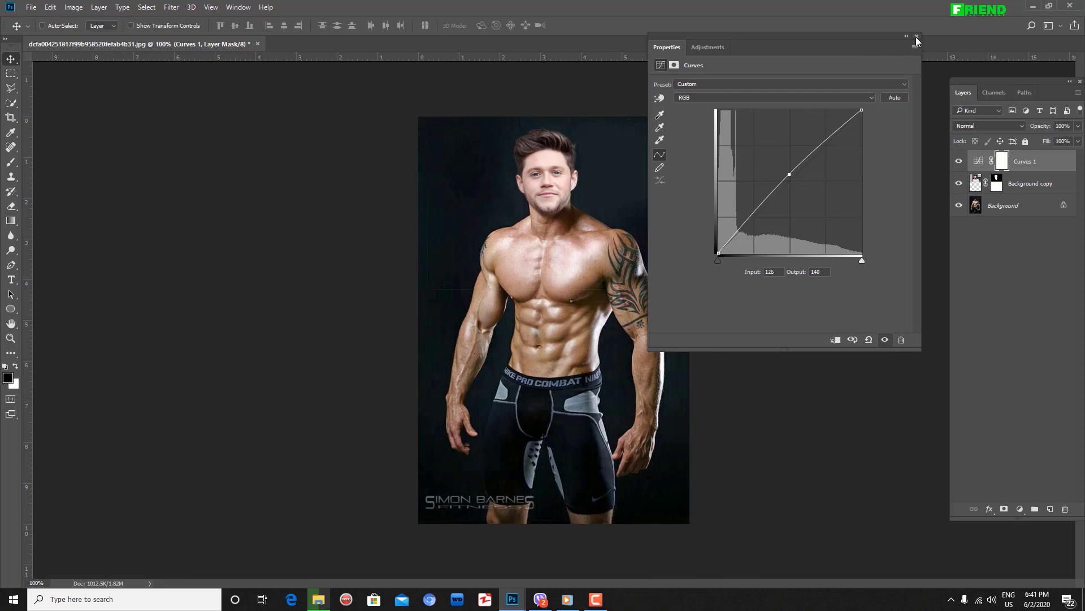
{"action": "left_click", "coordinate": [916, 36]}
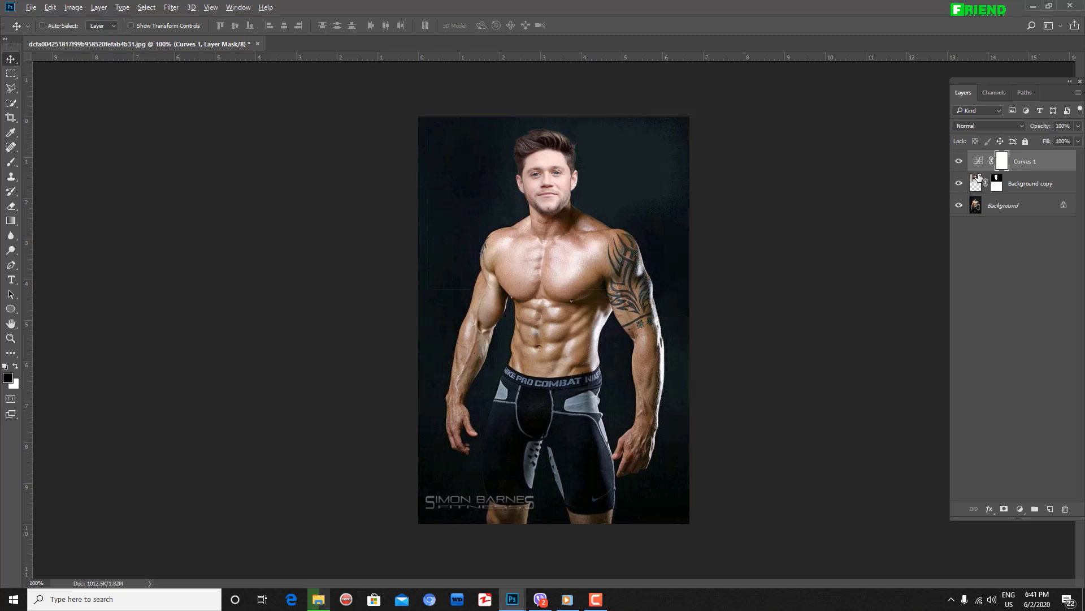
{"action": "left_click_drag", "start_coordinate": [980, 172], "coordinate": [998, 171]}
{"action": "left_click", "coordinate": [986, 168], "text": "alt"}
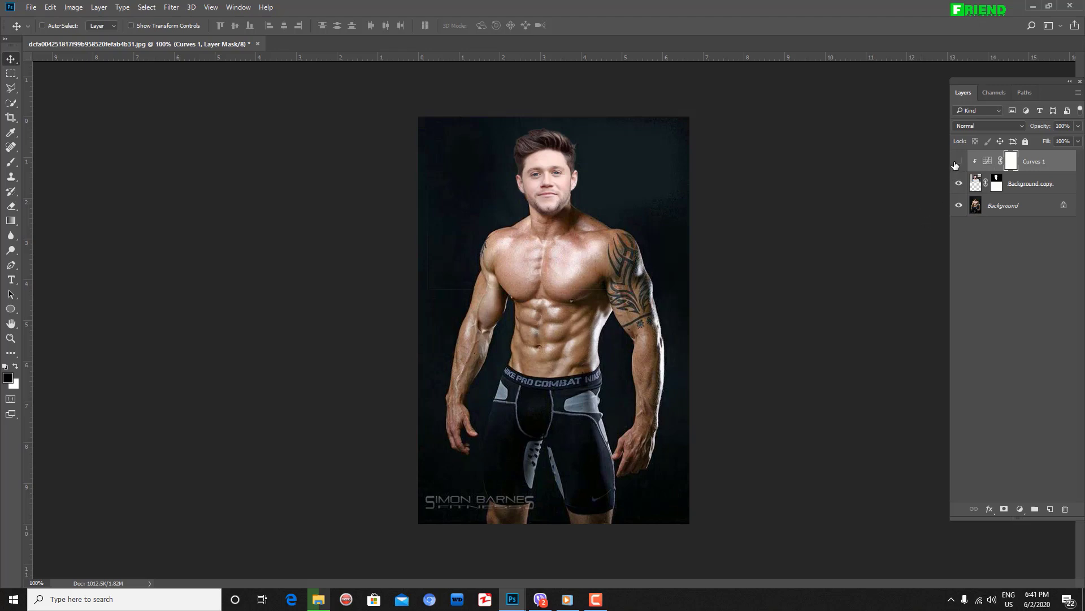
Shift the midtone point of the Curves 1 adjustment to input 138, output 151
{"action": "key", "text": "ctrl+plus"}
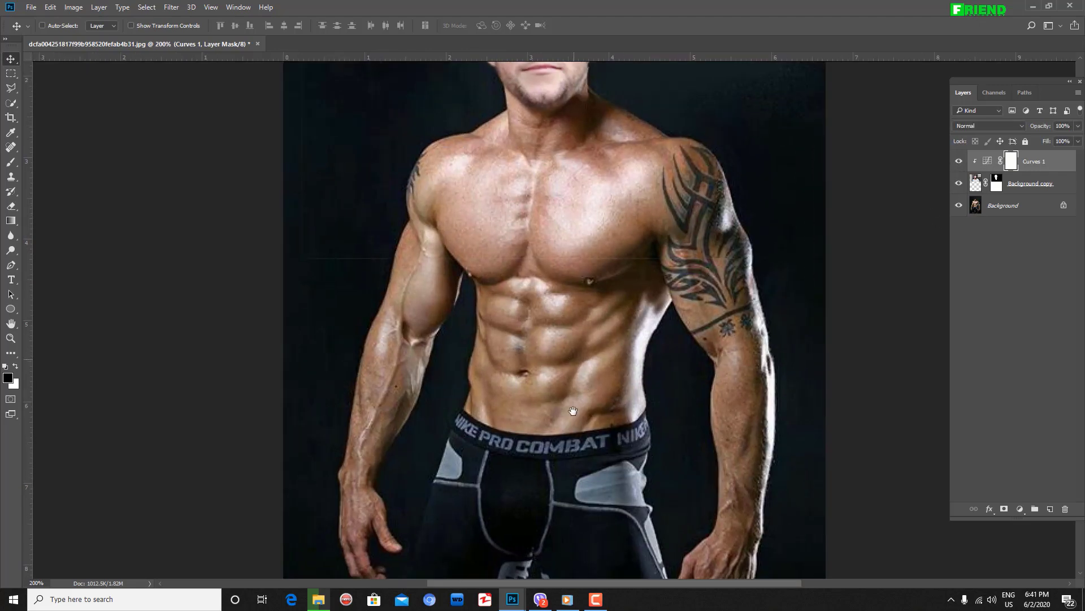
{"action": "left_click_drag", "start_coordinate": [573, 410], "coordinate": [539, 515]}
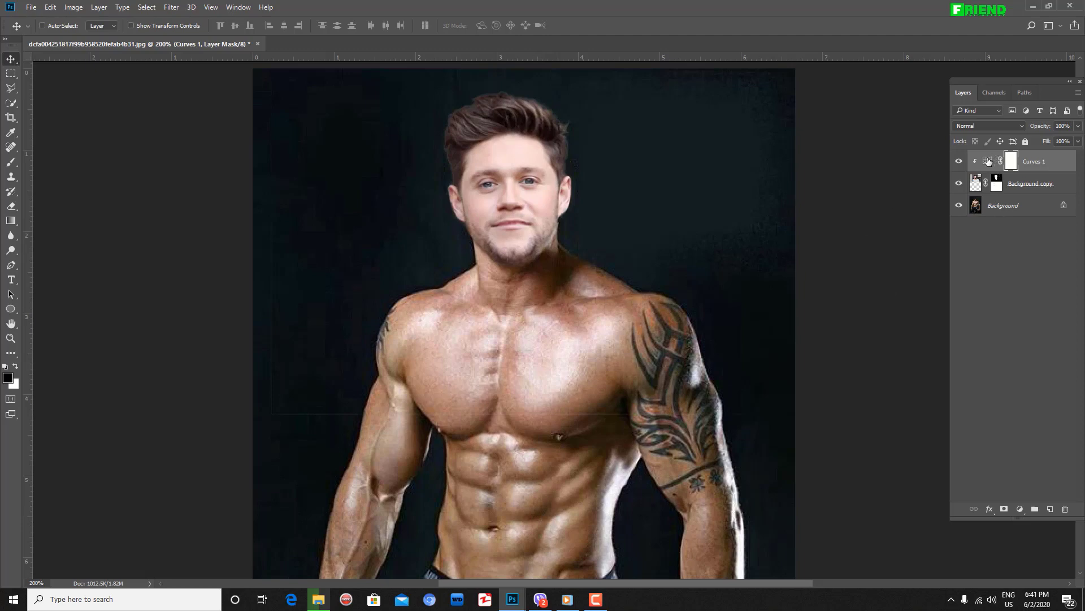
{"action": "double_click", "coordinate": [988, 161]}
{"action": "mouse_move", "coordinate": [789, 174]}
{"action": "left_mouse_down"}
{"action": "mouse_move", "coordinate": [772, 159]}
{"action": "mouse_move", "coordinate": [808, 187]}
{"action": "mouse_move", "coordinate": [799, 168]}
{"action": "left_mouse_up"}
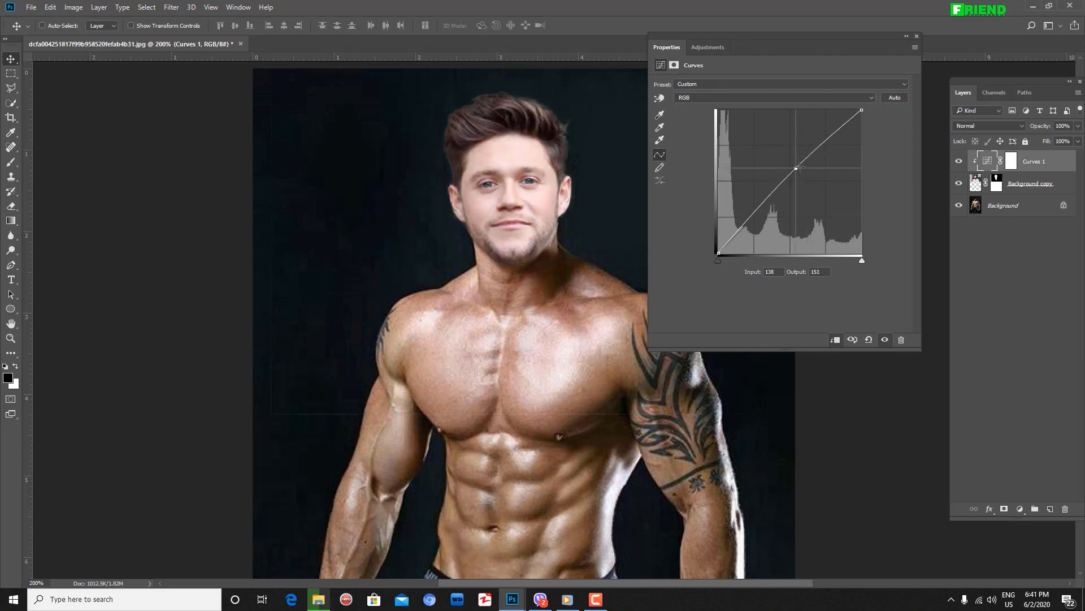
{"action": "left_click", "coordinate": [917, 37]}
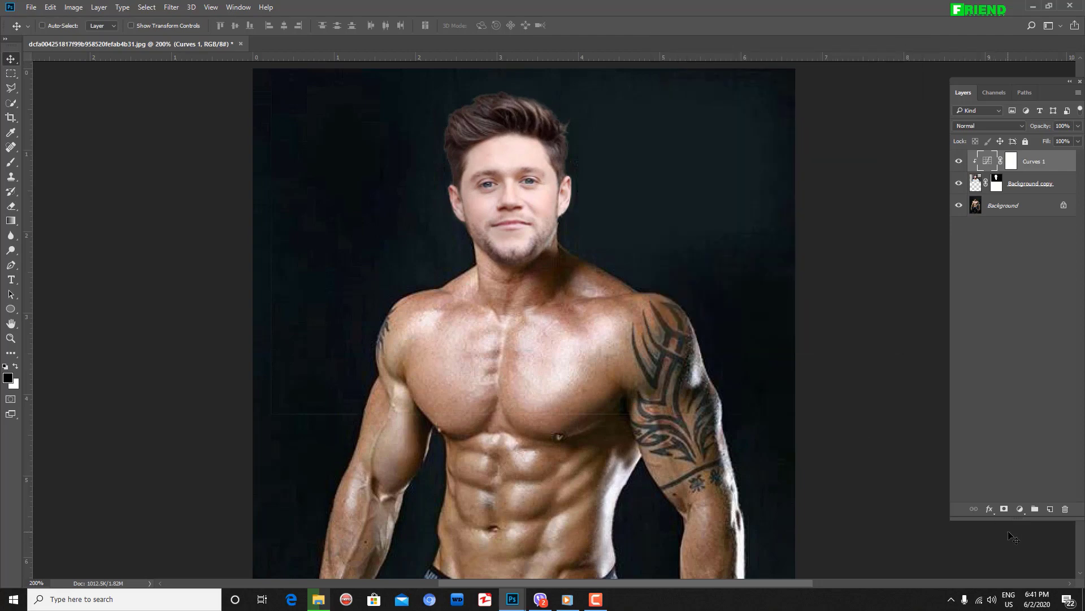
Add a second Curves adjustment brightening the midtones to output 145 at input 113, and clip it to the head layer
{"action": "left_click", "coordinate": [1020, 508]}
{"action": "left_click", "coordinate": [1024, 330]}
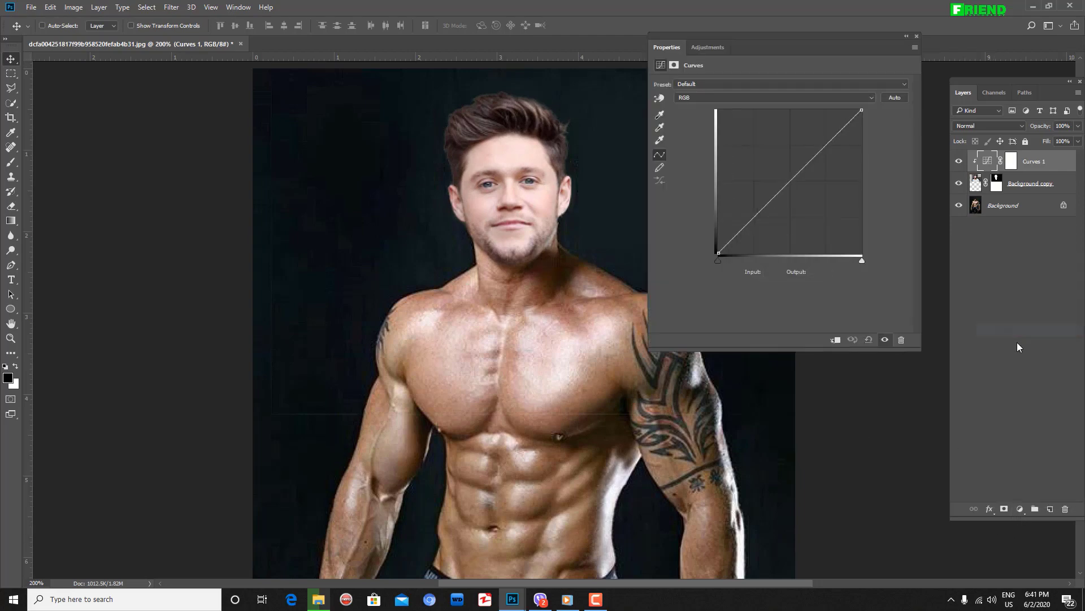
{"action": "mouse_move", "coordinate": [785, 187]}
{"action": "left_mouse_down"}
{"action": "mouse_move", "coordinate": [776, 159]}
{"action": "mouse_move", "coordinate": [782, 171]}
{"action": "left_mouse_up"}
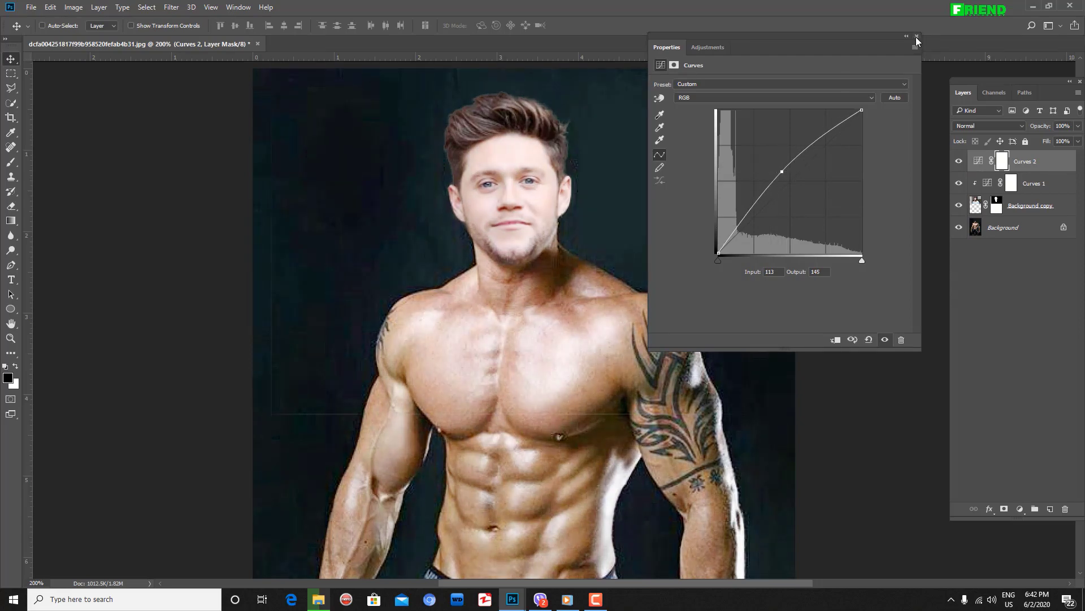
{"action": "left_click", "coordinate": [916, 36]}
{"action": "left_click", "coordinate": [986, 165], "text": "alt"}
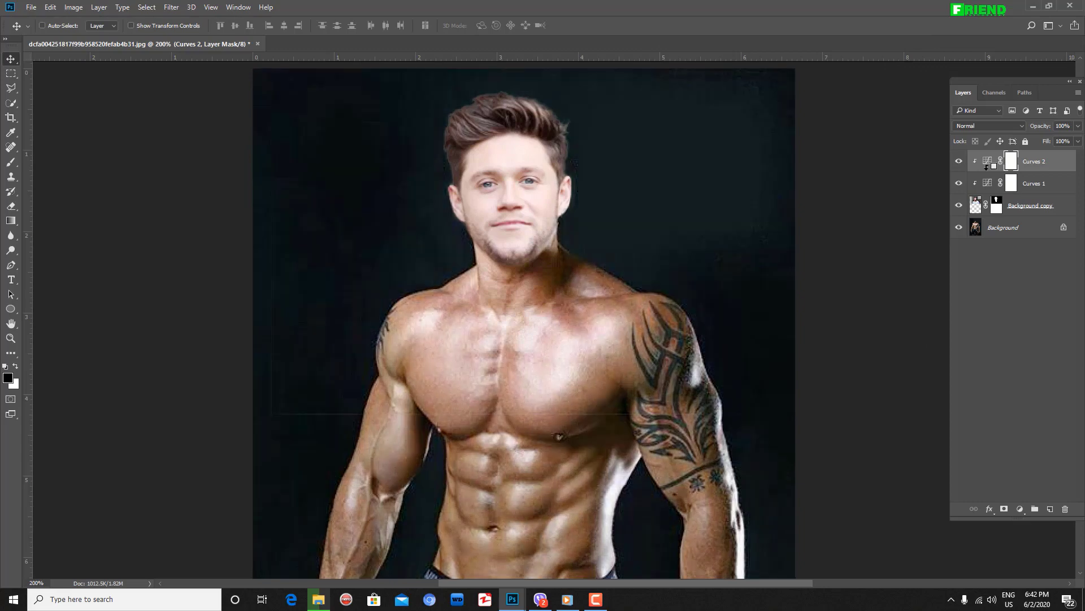
Darken the head with the Curves 2 adjustment by moving its midtone point to input 159, output 144
{"action": "key", "text": "ctrl+minus"}
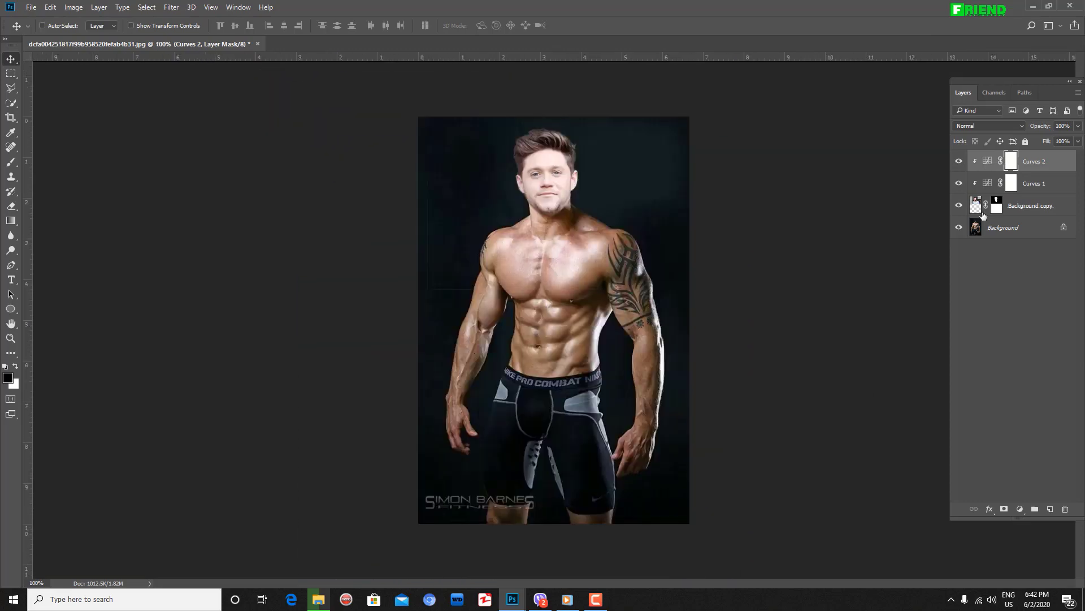
{"action": "double_click", "coordinate": [986, 163]}
{"action": "left_click_drag", "start_coordinate": [789, 189], "coordinate": [810, 175]}
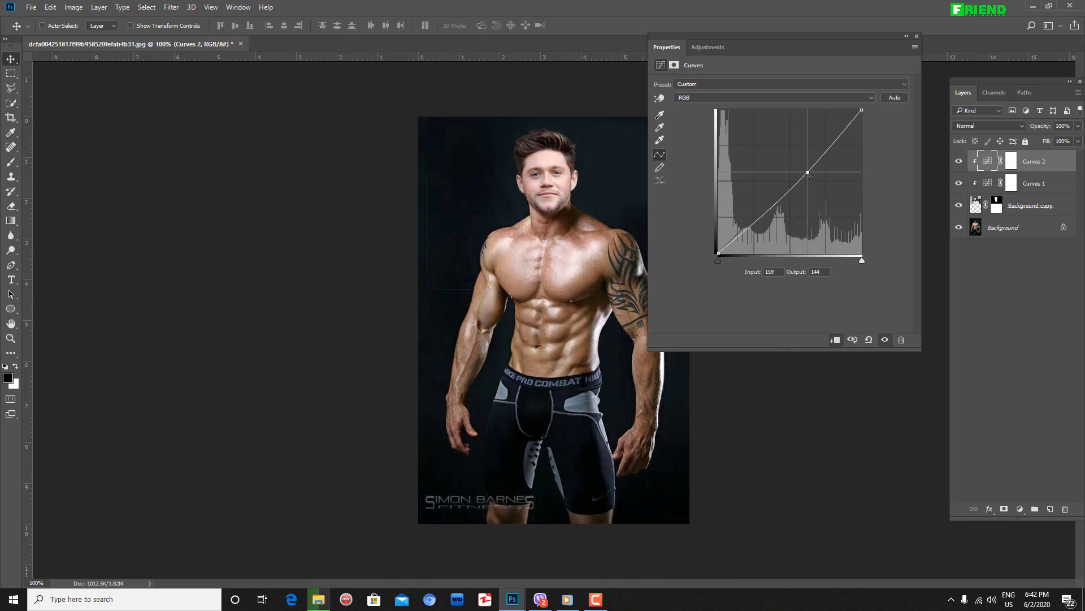
{"action": "left_click", "coordinate": [917, 37]}
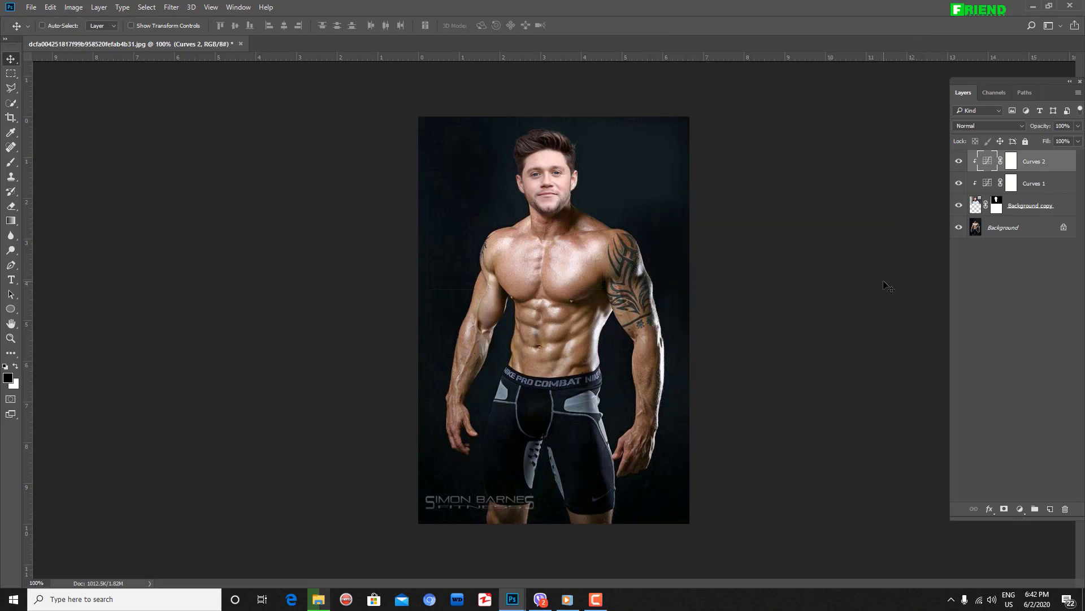
{"action": "scroll", "coordinate": [582, 150], "scroll_direction": "up", "scroll_amount": 2}
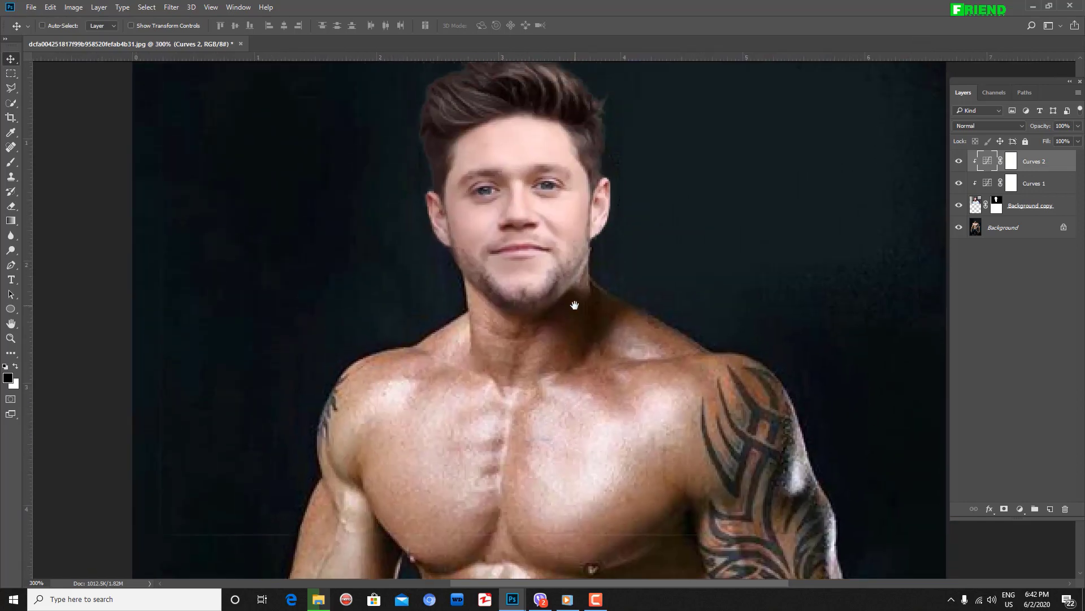
Apply the layer mask of the Background copy layer permanently to its head cut-out
{"action": "scroll", "coordinate": [574, 308], "scroll_direction": "down", "scroll_amount": 1}
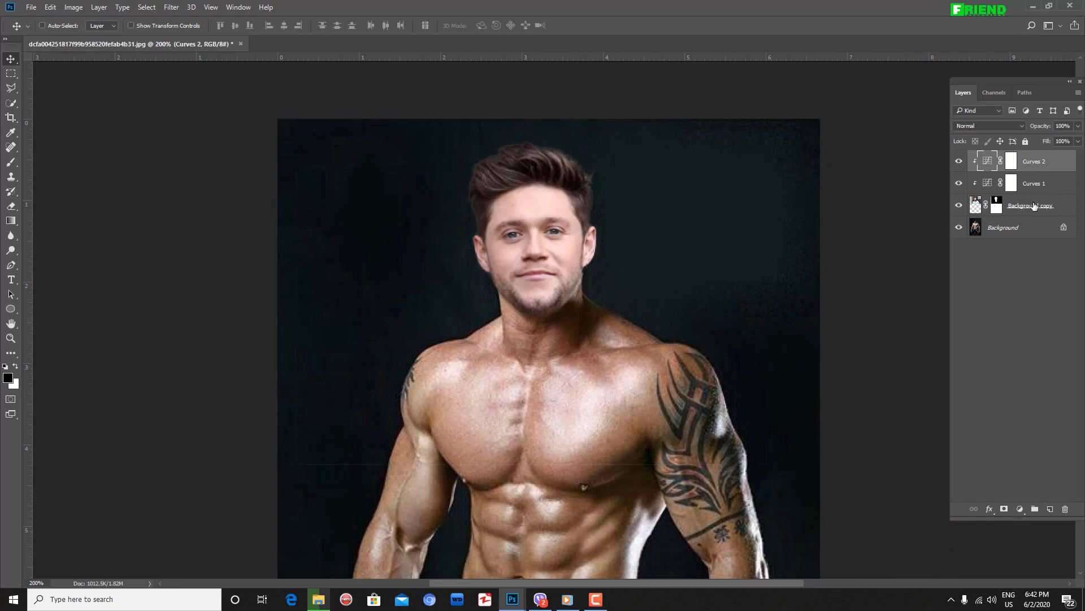
{"action": "left_click", "coordinate": [1032, 207]}
{"action": "right_click", "coordinate": [1027, 207]}
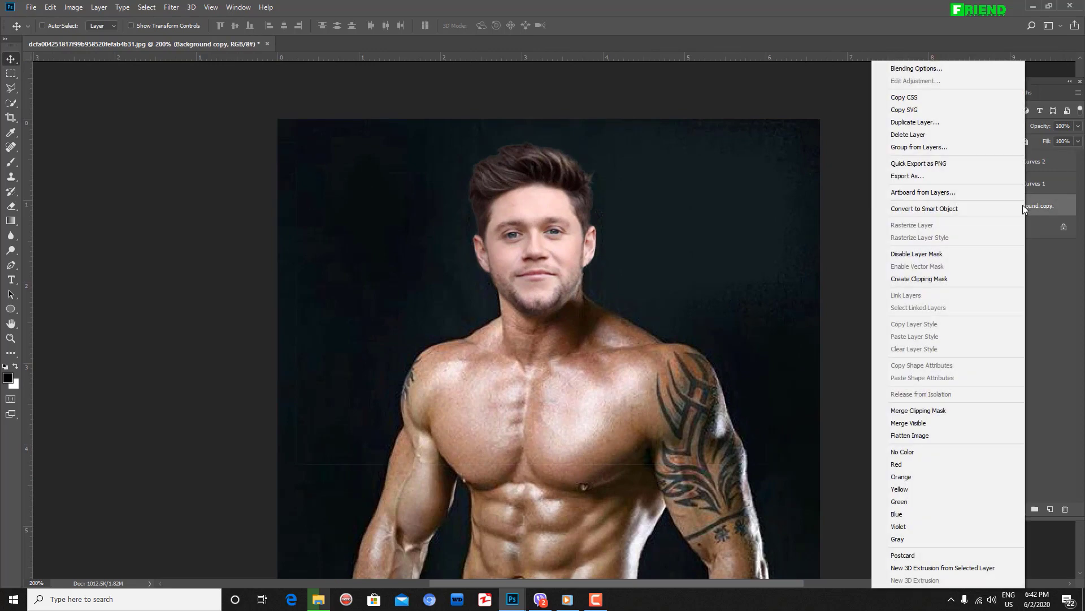
{"action": "left_click", "coordinate": [816, 208]}
{"action": "right_click", "coordinate": [995, 210]}
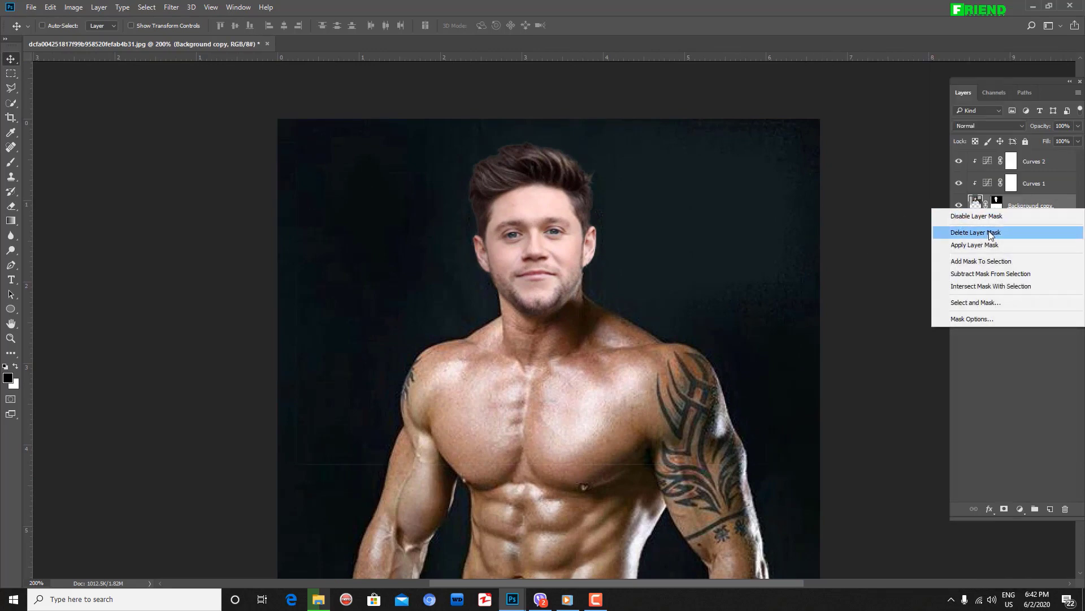
{"action": "left_click", "coordinate": [982, 246]}
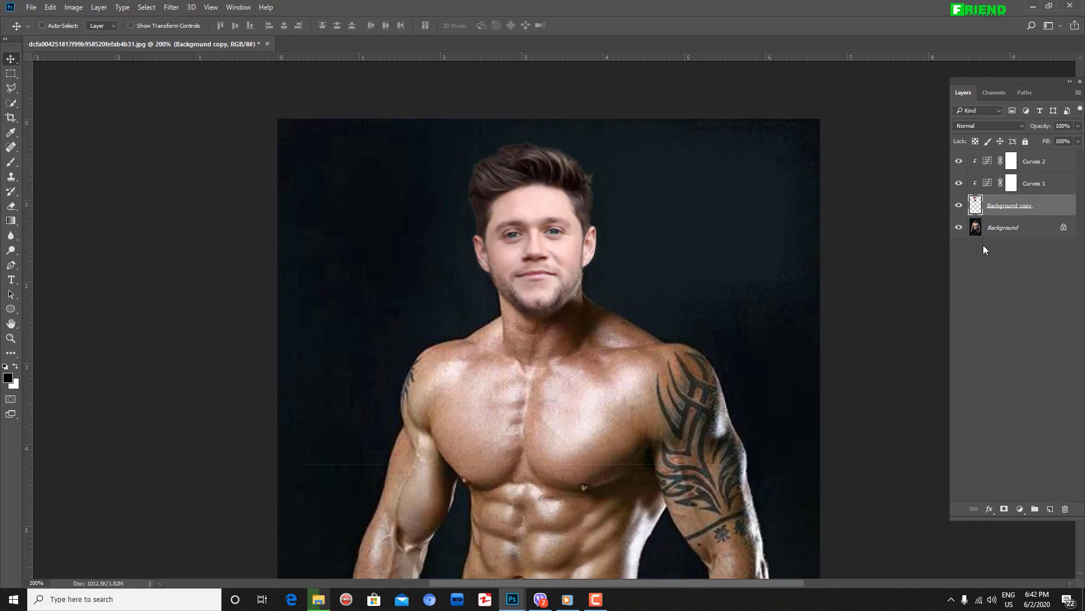
Compare the composite with the Background copy, Curves 1 and Curves 2 layers each hidden and shown again
{"action": "left_click", "coordinate": [959, 207]}
{"action": "left_click", "coordinate": [958, 207]}
{"action": "left_click", "coordinate": [959, 184]}
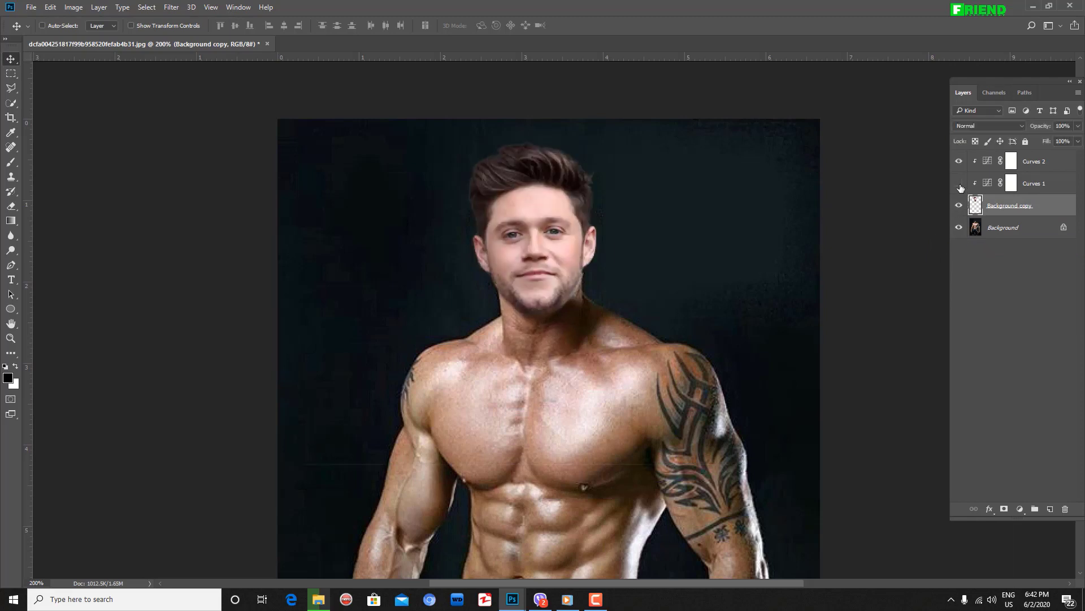
{"action": "left_click", "coordinate": [959, 184]}
{"action": "left_click", "coordinate": [959, 161]}
{"action": "left_click", "coordinate": [960, 162]}
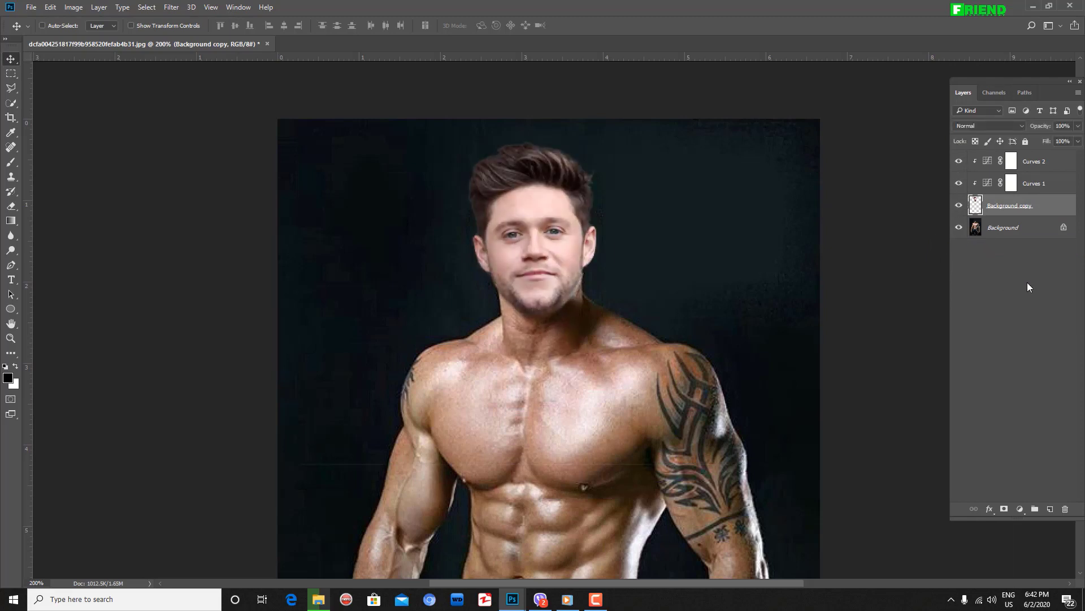
{"action": "key", "text": "ctrl+minus"}
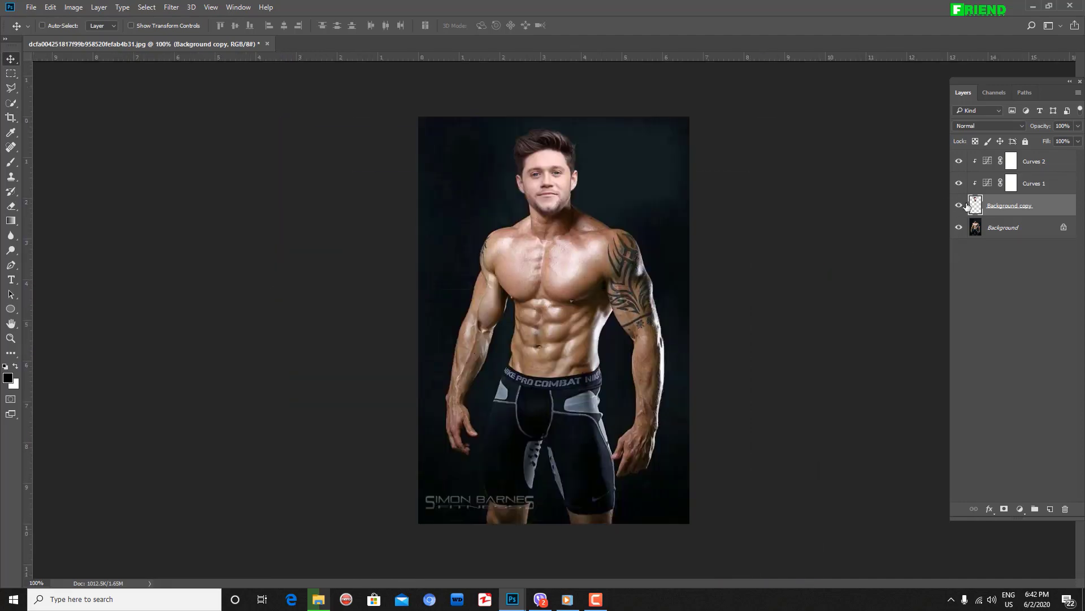
{"action": "left_click", "coordinate": [959, 206]}
{"action": "left_click", "coordinate": [959, 206]}
Check the extent of the Background copy layer with Free Transform, leaving its size and position as they are
{"action": "key", "text": "ctrl+t"}
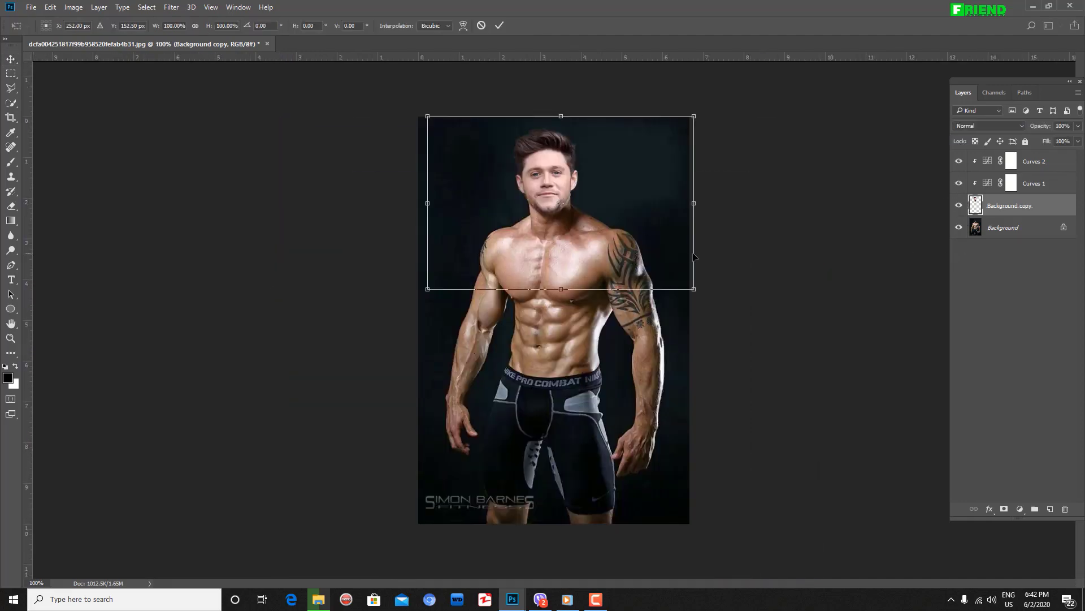
{"action": "key", "text": "Return"}
{"action": "key", "text": "ctrl+plus"}
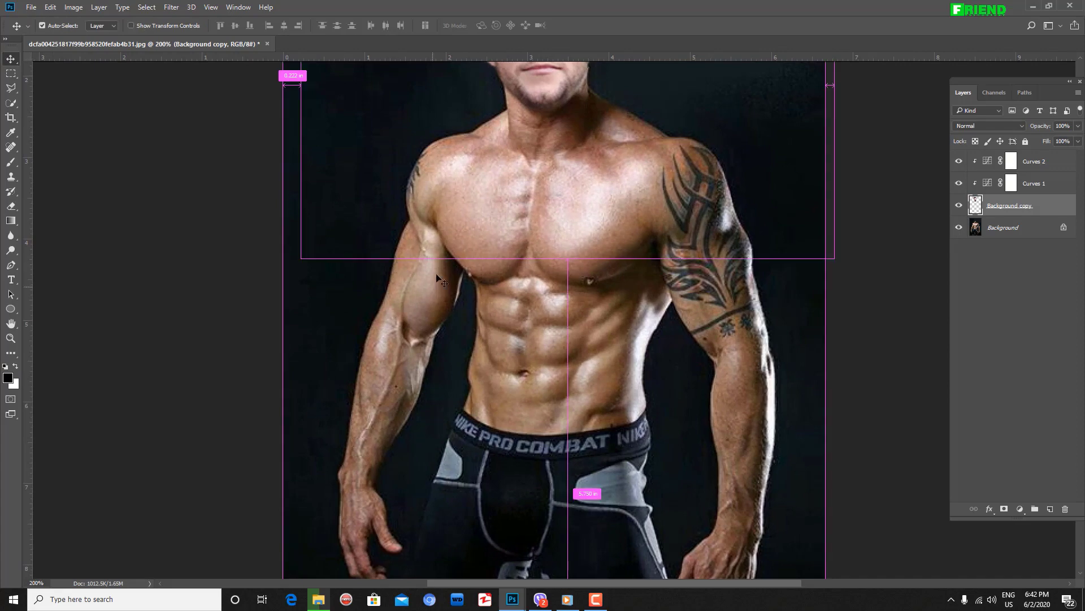
{"action": "key", "text": "ctrl+minus"}
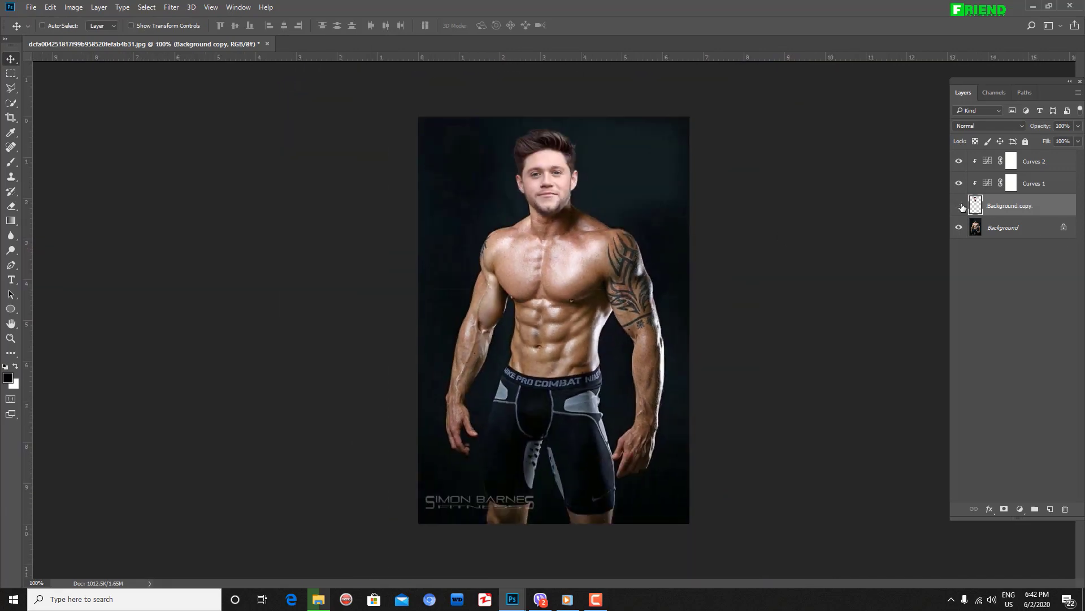
Clear the leftover edge line across the chest from the Background copy layer with a full-width rectangular selection, and deselect
{"action": "left_click", "coordinate": [11, 74]}
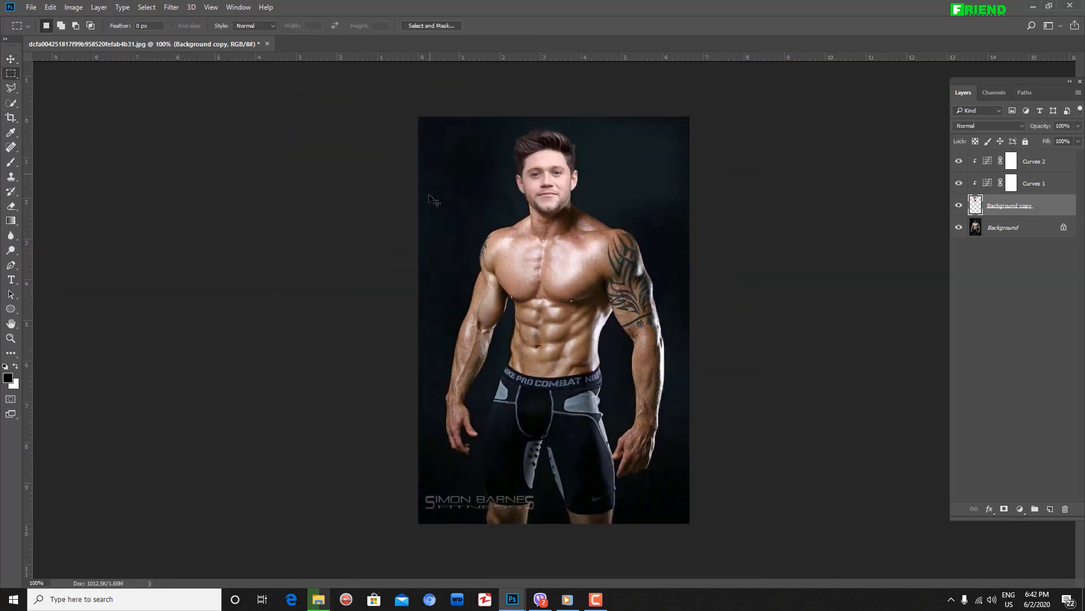
{"action": "key", "text": "ctrl+plus"}
{"action": "key", "text": "ctrl+plus"}
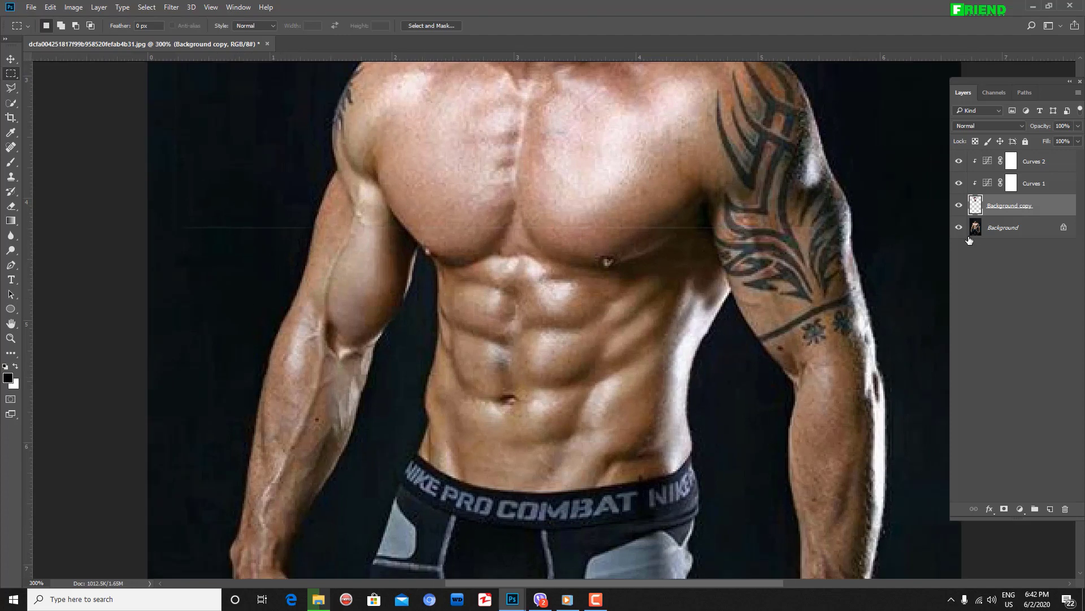
{"action": "key", "text": "ctrl+minus"}
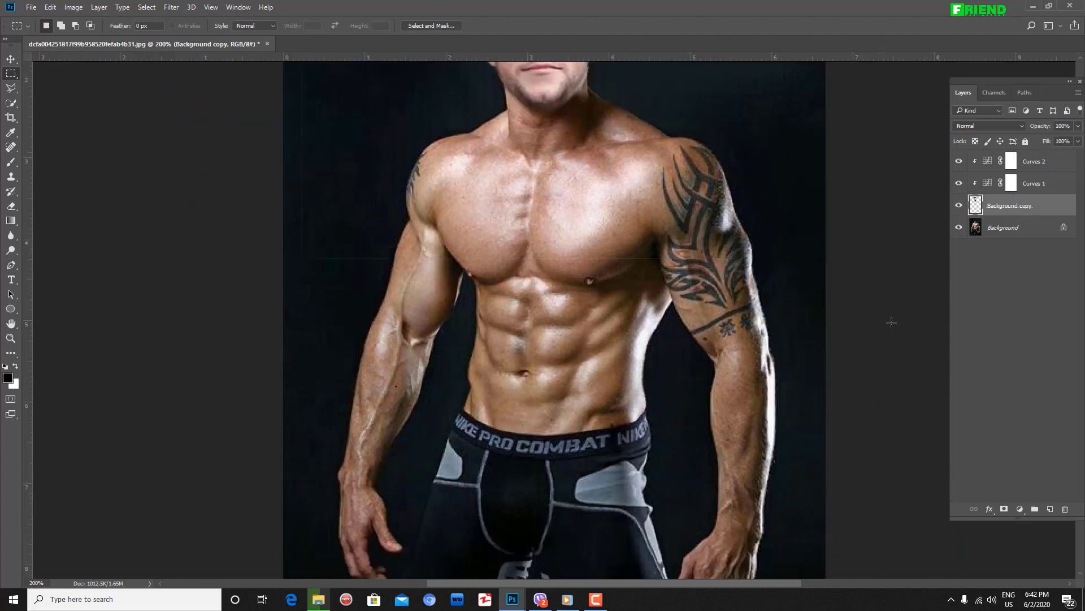
{"action": "left_click_drag", "start_coordinate": [271, 222], "coordinate": [1083, 389]}
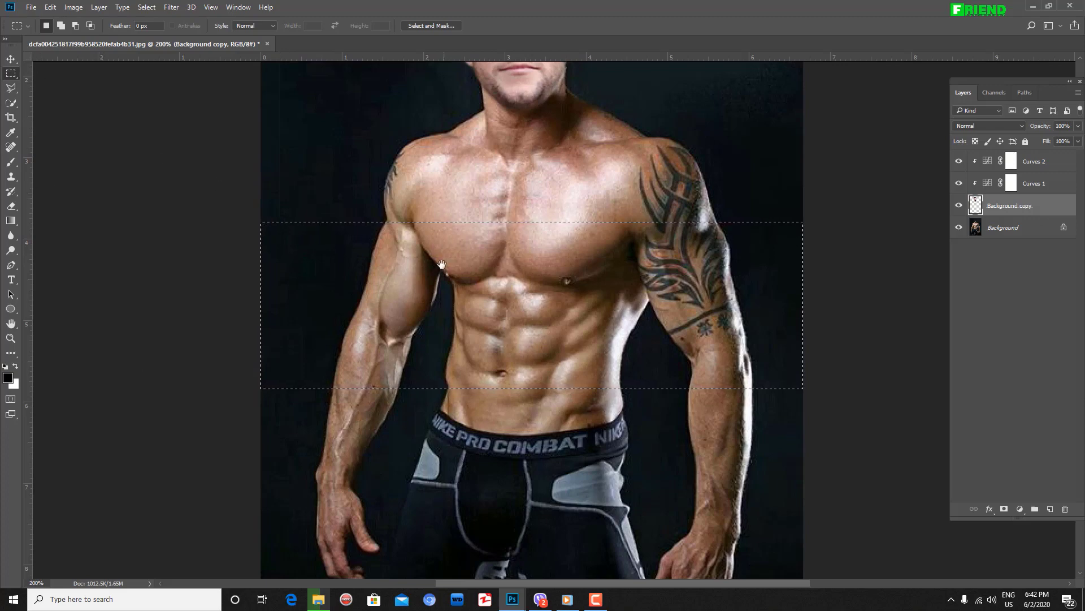
{"action": "left_click_drag", "start_coordinate": [441, 218], "coordinate": [459, 415]}
{"action": "key", "text": "ctrl+d"}
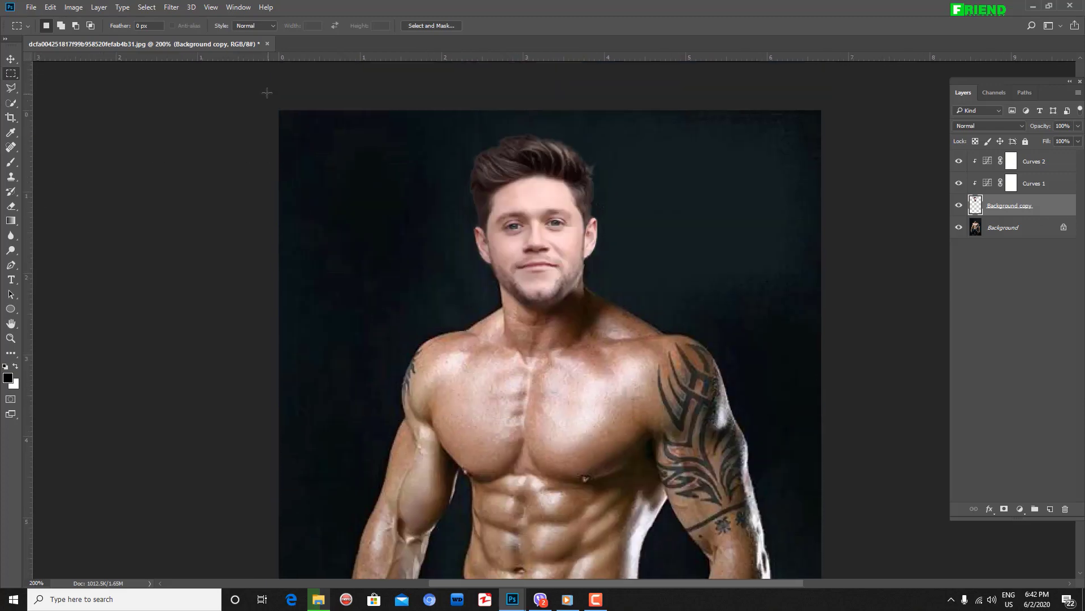
Clear leftover edges along both sides and above the head on the Background copy layer with rectangular selections
{"action": "left_click_drag", "start_coordinate": [267, 92], "coordinate": [330, 533]}
{"action": "left_click_drag", "start_coordinate": [736, 128], "coordinate": [984, 591]}
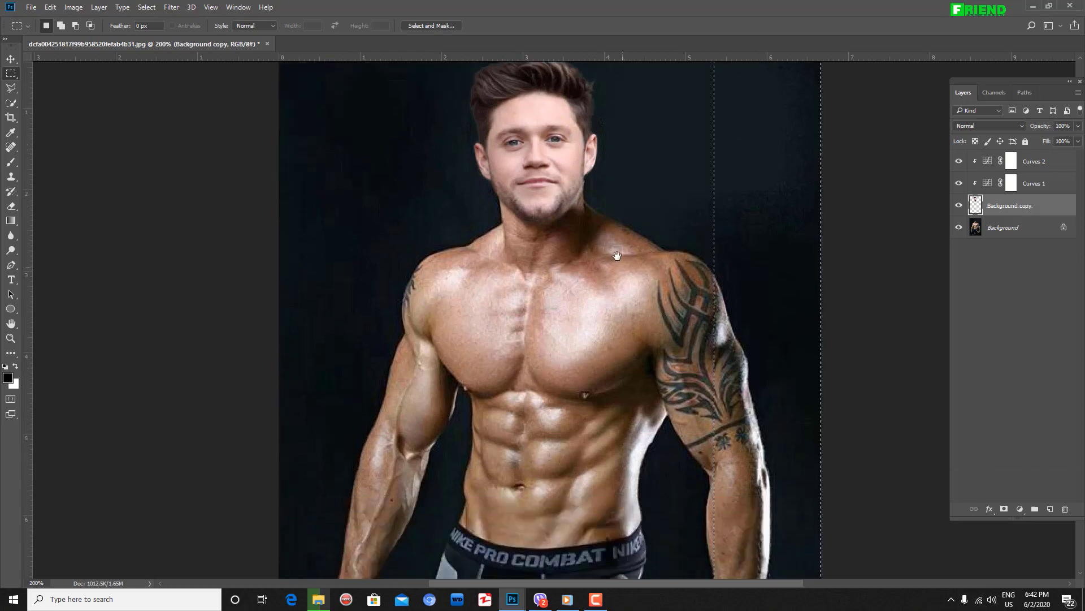
{"action": "left_click_drag", "start_coordinate": [618, 252], "coordinate": [628, 408]}
{"action": "left_click_drag", "start_coordinate": [265, 173], "coordinate": [925, 217]}
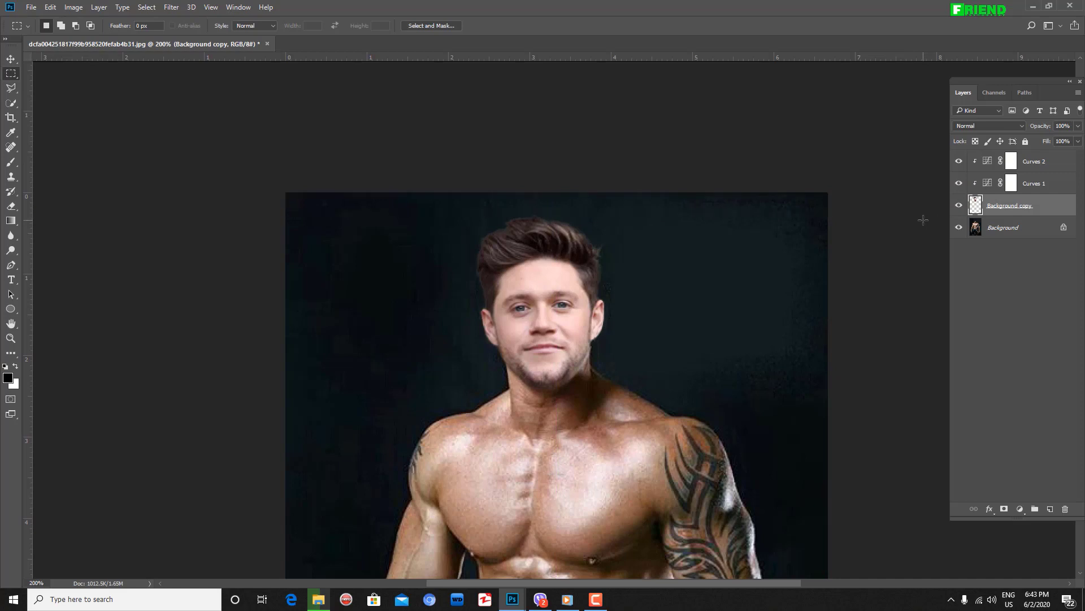
{"action": "key", "text": "ctrl+minus"}
{"action": "key", "text": "ctrl+minus"}
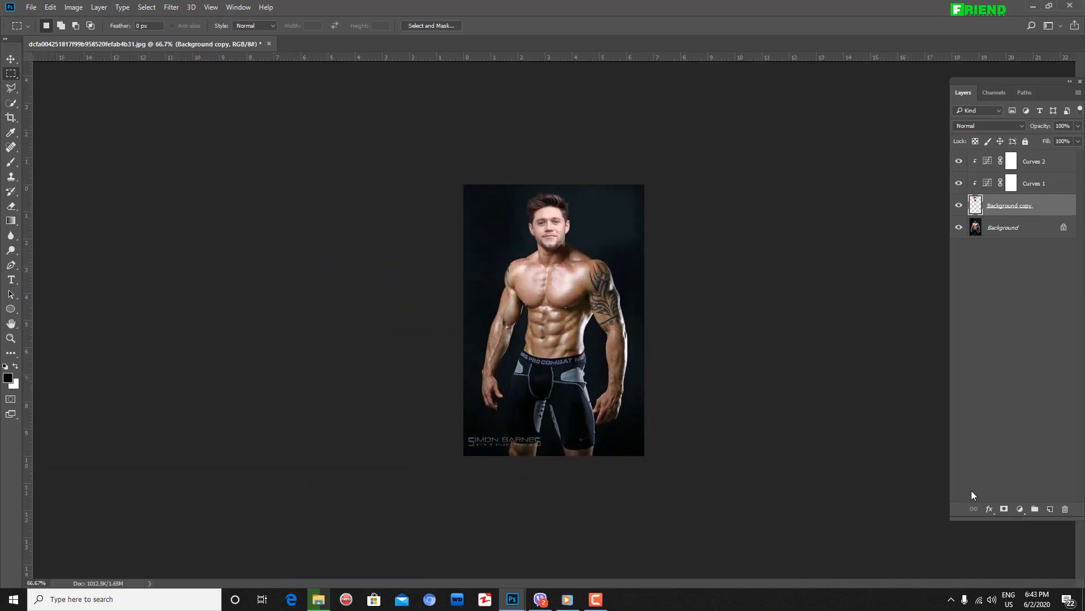
{"action": "key", "text": "ctrl+plus"}
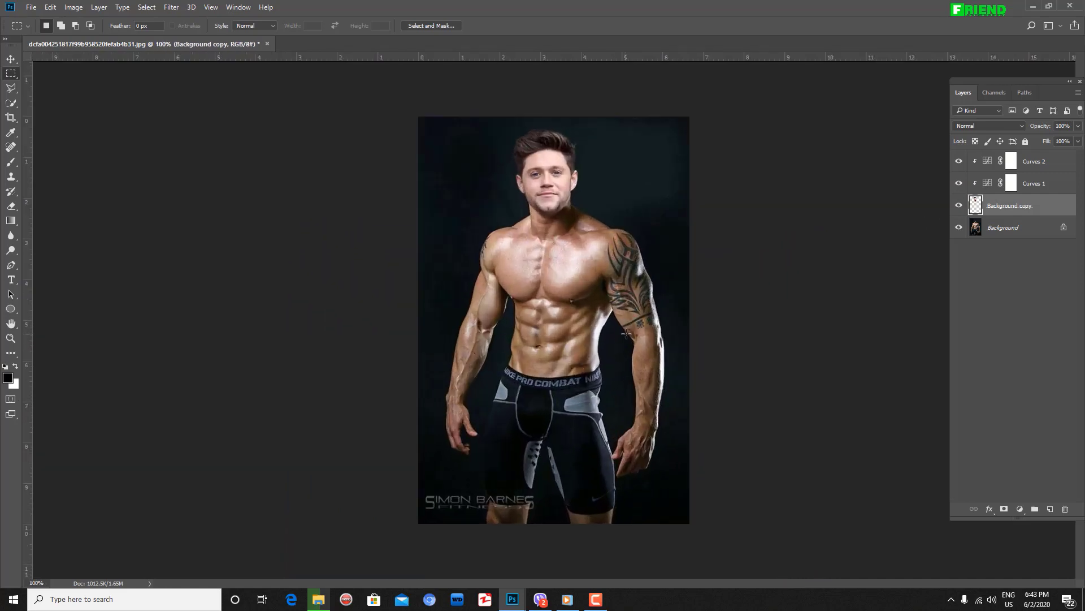
{"action": "key", "text": "ctrl+plus"}
{"action": "scroll", "coordinate": [530, 448], "scroll_direction": "up", "scroll_amount": 4}
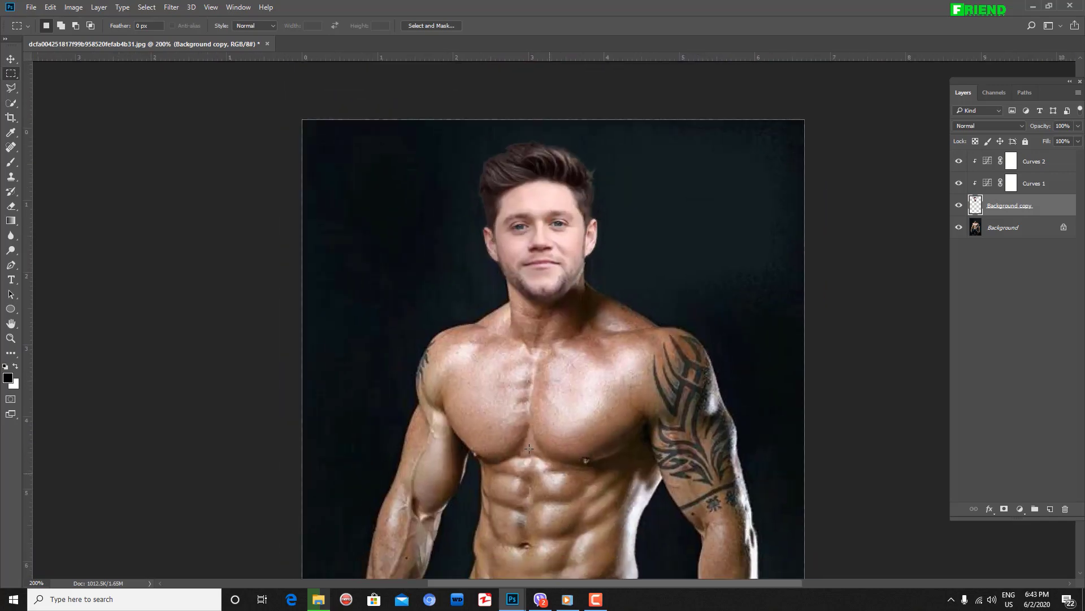
{"action": "key", "text": "ctrl+minus"}
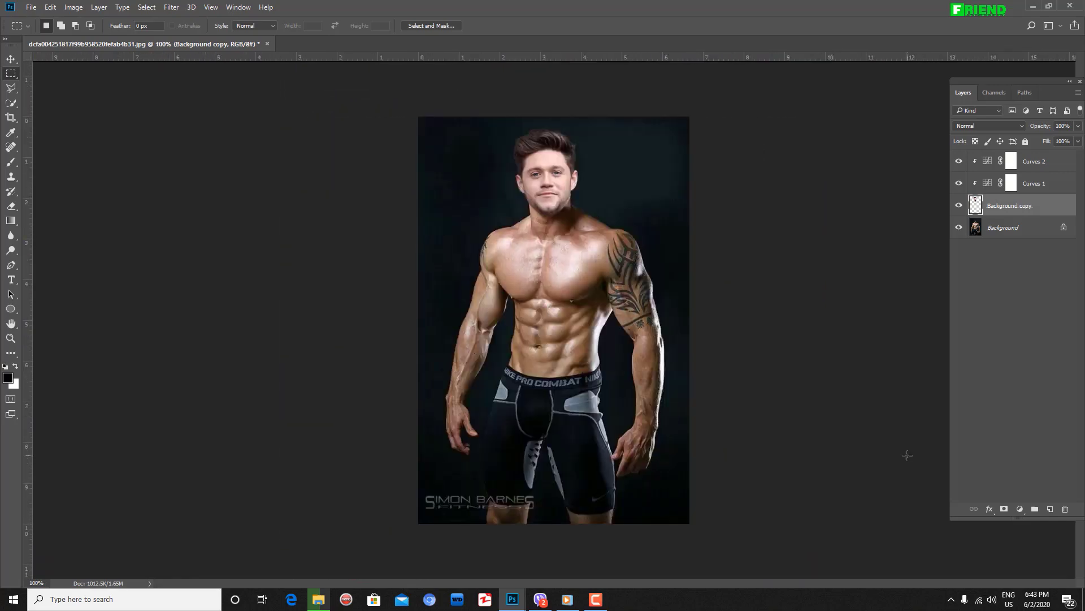
Start saving the composite under a new file and set its format to JPEG
{"action": "key", "text": "ctrl+shift+s"}
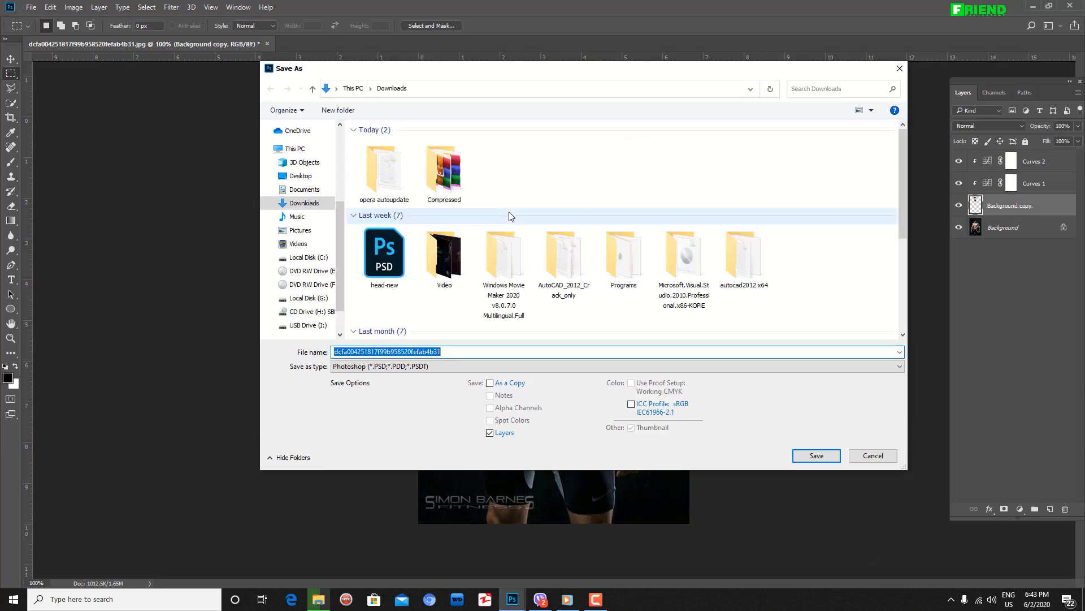
{"action": "left_click", "coordinate": [298, 148]}
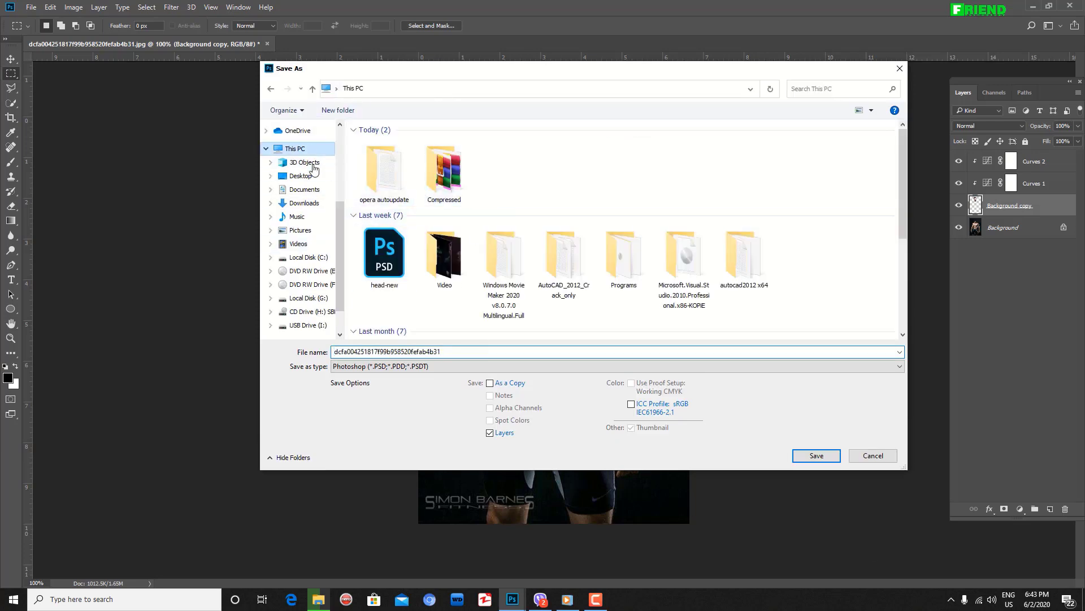
{"action": "left_click", "coordinate": [318, 180]}
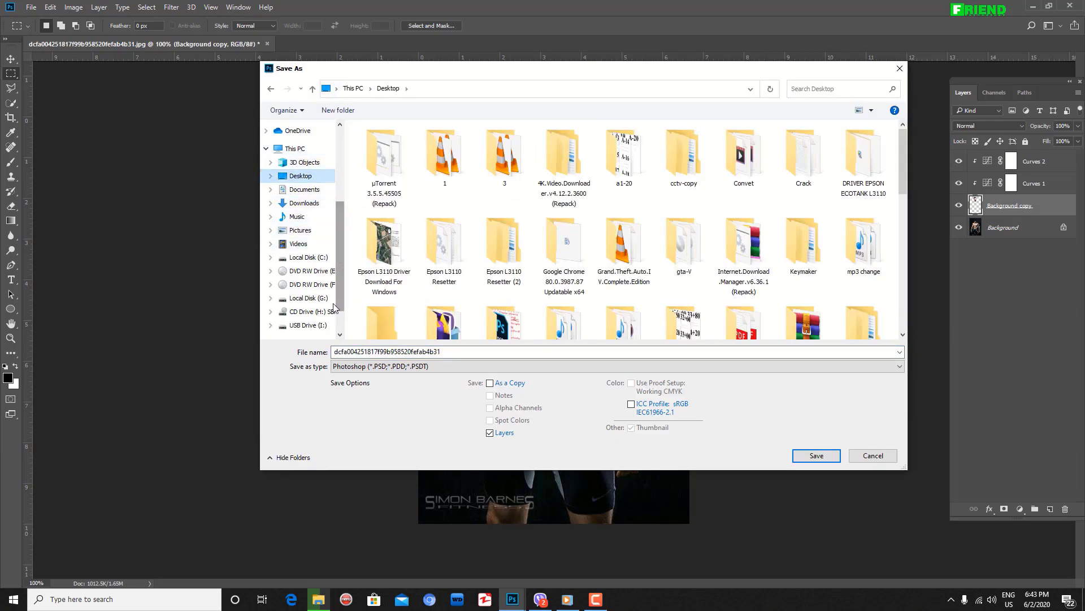
{"action": "left_click", "coordinate": [308, 298]}
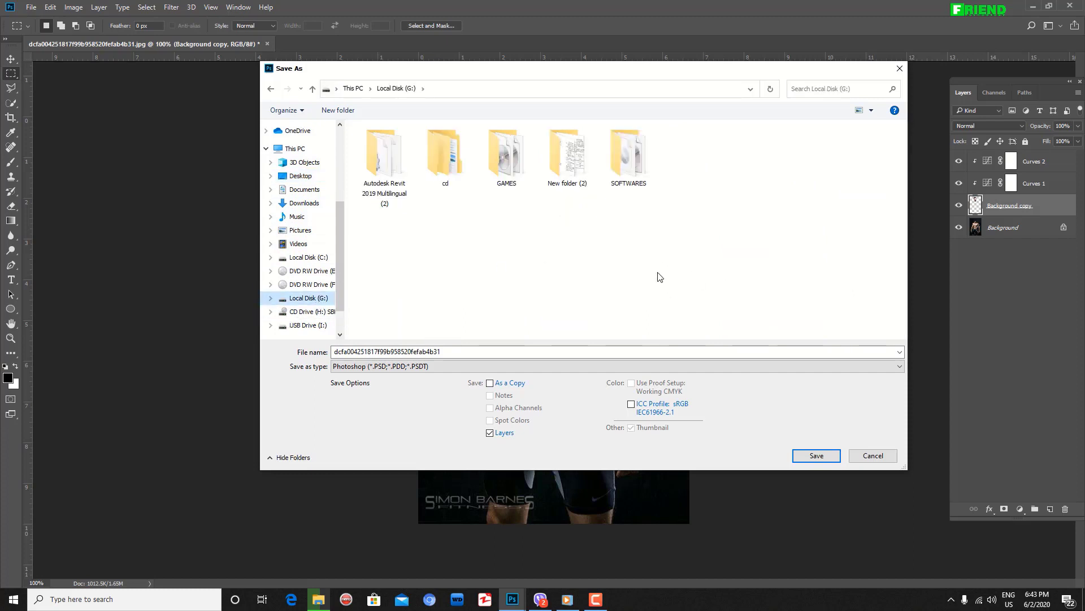
{"action": "left_click", "coordinate": [489, 366]}
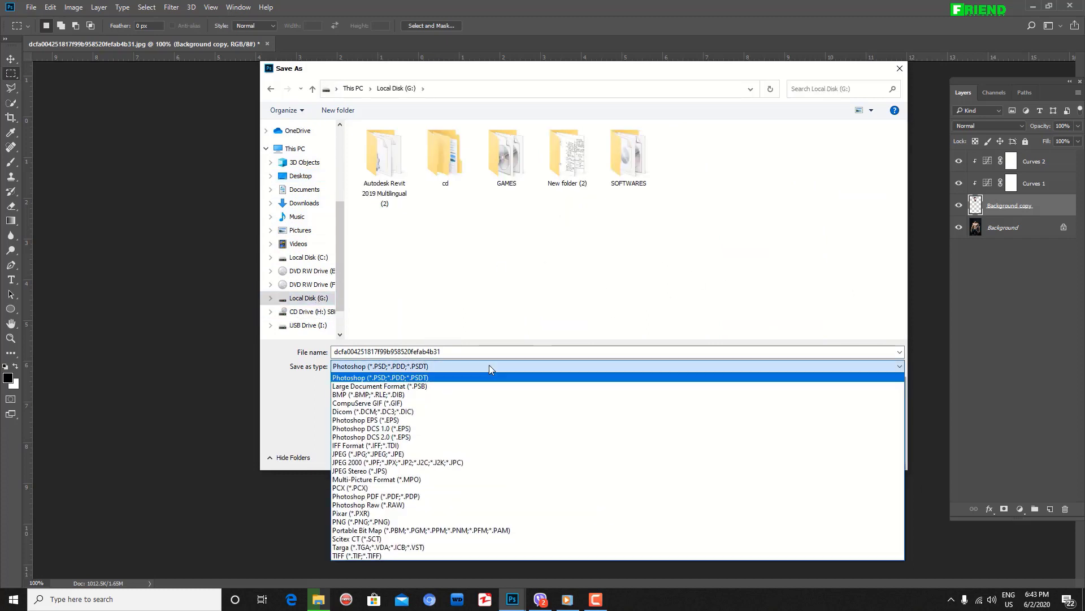
{"action": "left_click", "coordinate": [447, 450]}
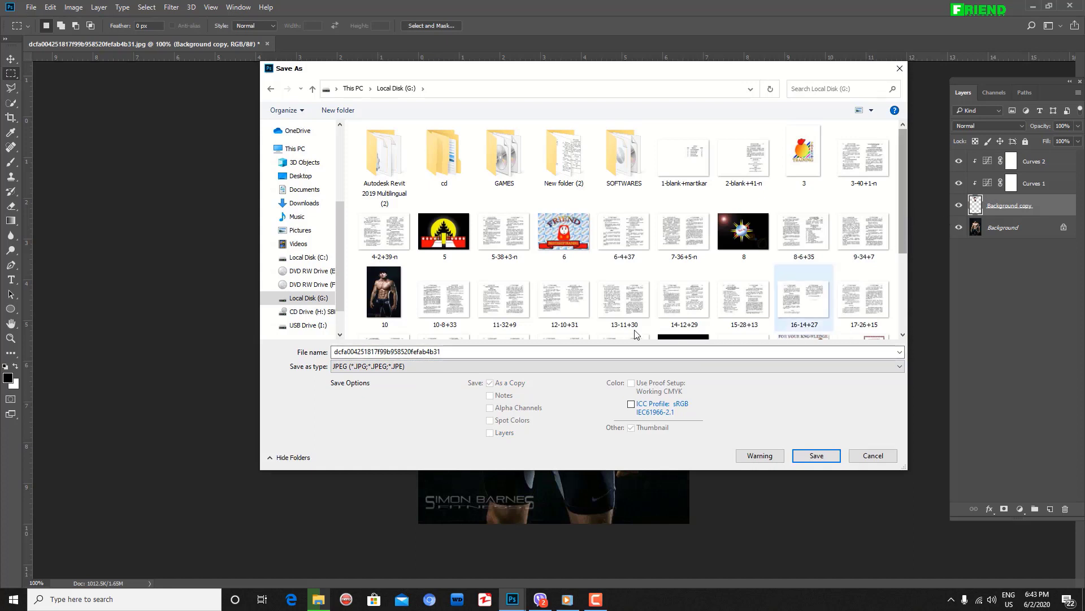
Choose the Documents folder as the save location and show its contents as large icons
{"action": "left_click", "coordinate": [301, 175]}
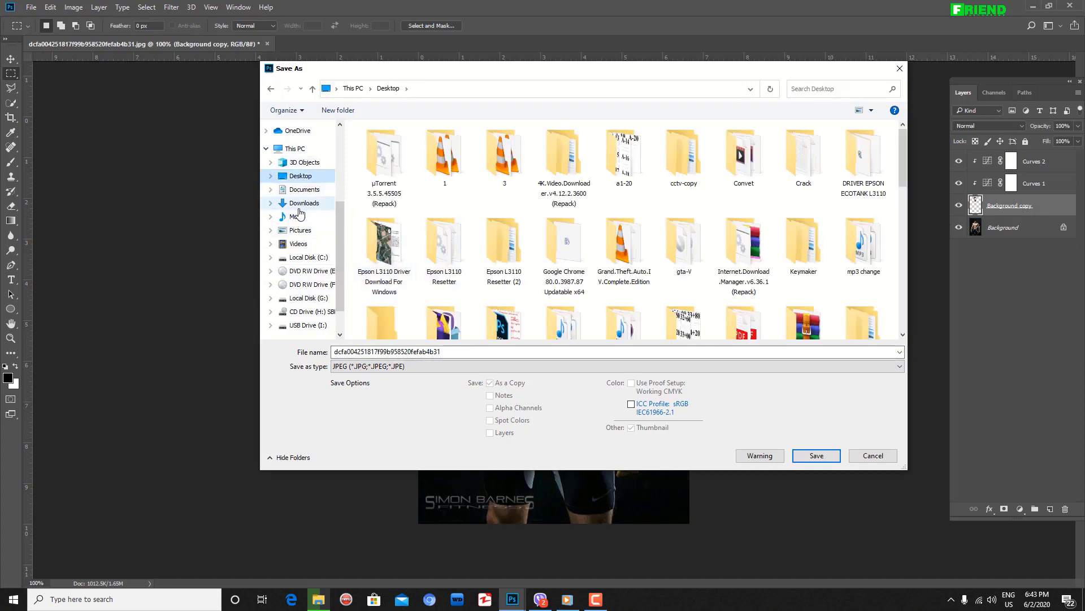
{"action": "left_click", "coordinate": [302, 190]}
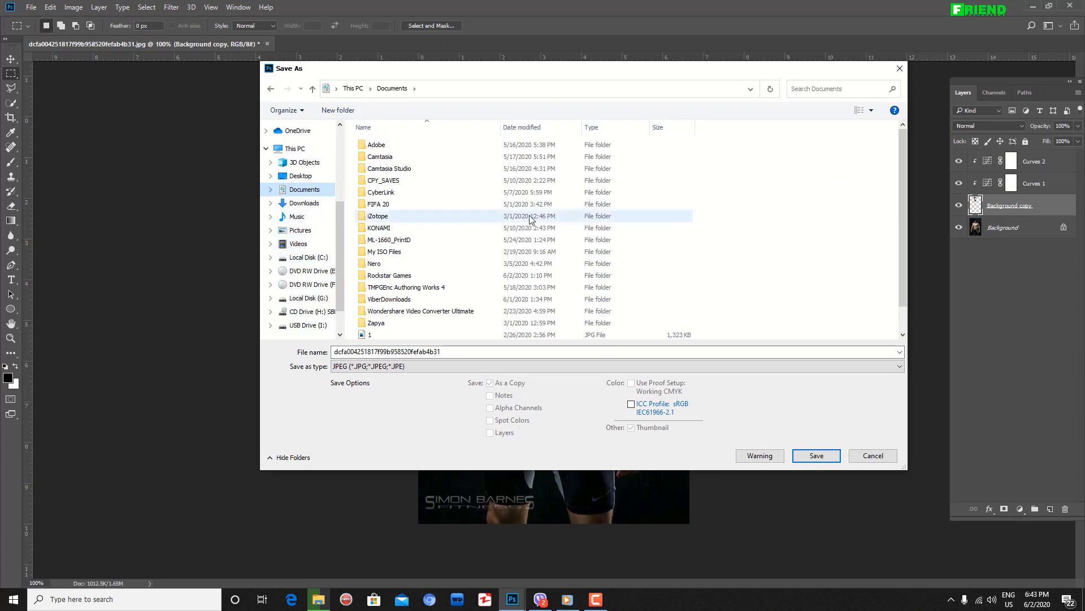
{"action": "scroll", "coordinate": [901, 291], "scroll_direction": "down", "scroll_amount": 1}
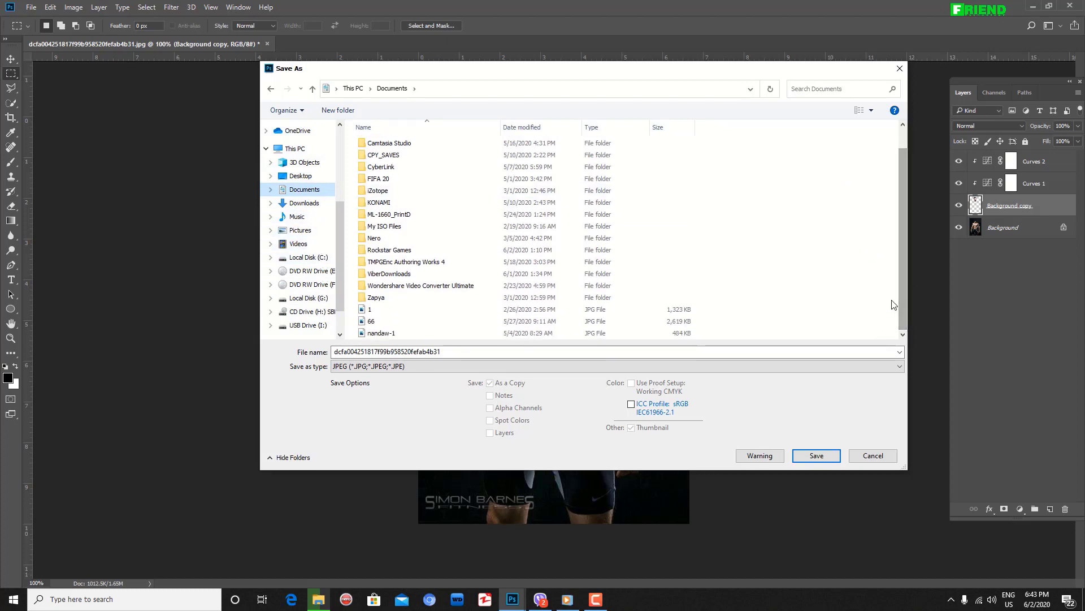
{"action": "left_click", "coordinate": [870, 110]}
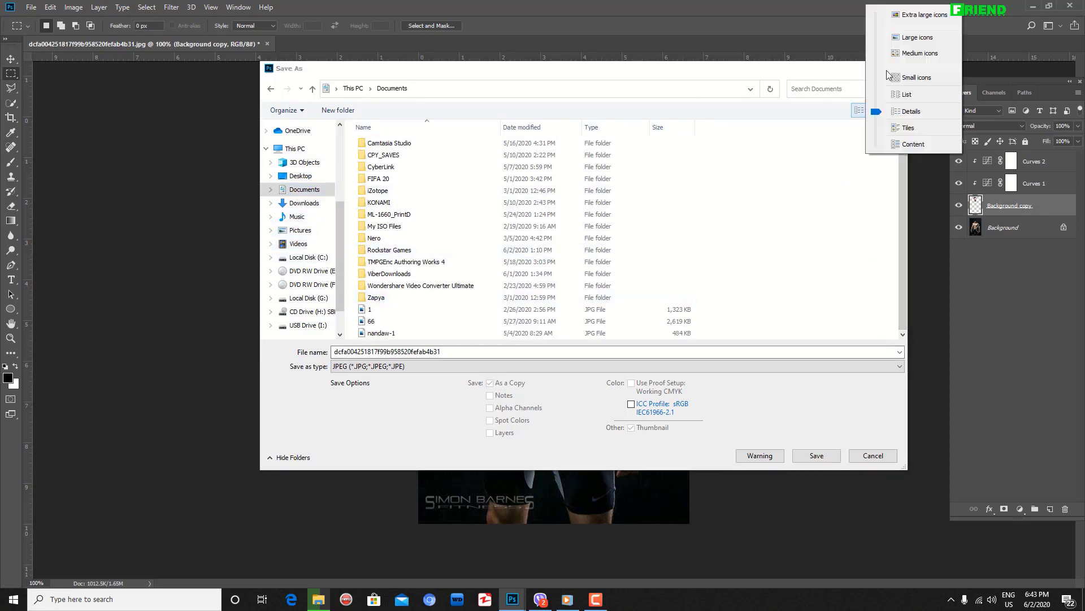
{"action": "left_click", "coordinate": [910, 35]}
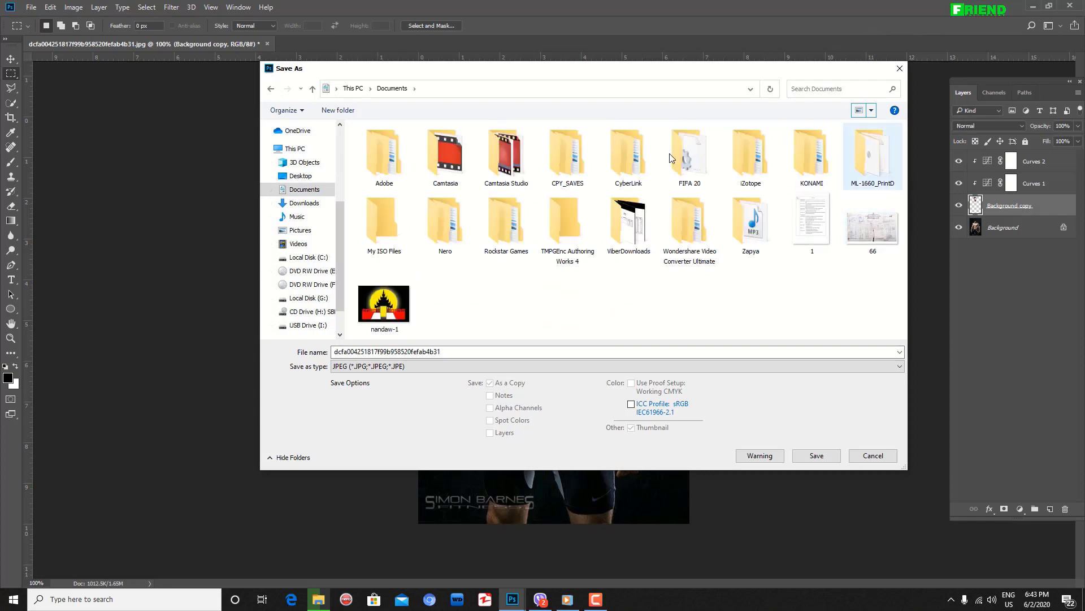
Name the file head+body and save the JPEG at Maximum quality 12 with the Progressive format option
{"action": "double_click", "coordinate": [455, 355]}
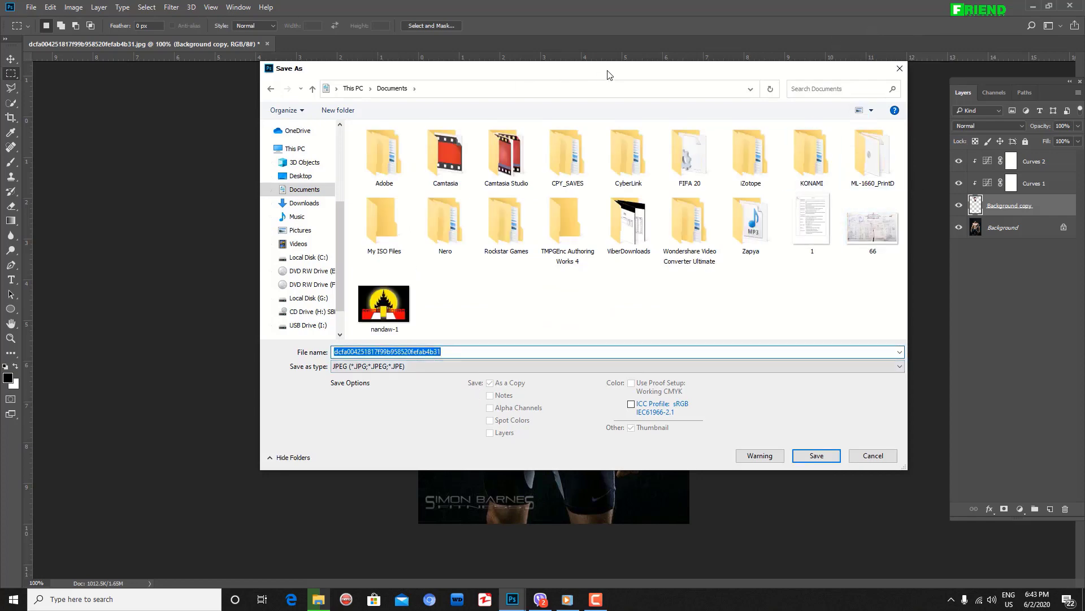
{"action": "left_click_drag", "start_coordinate": [608, 74], "coordinate": [570, 44]}
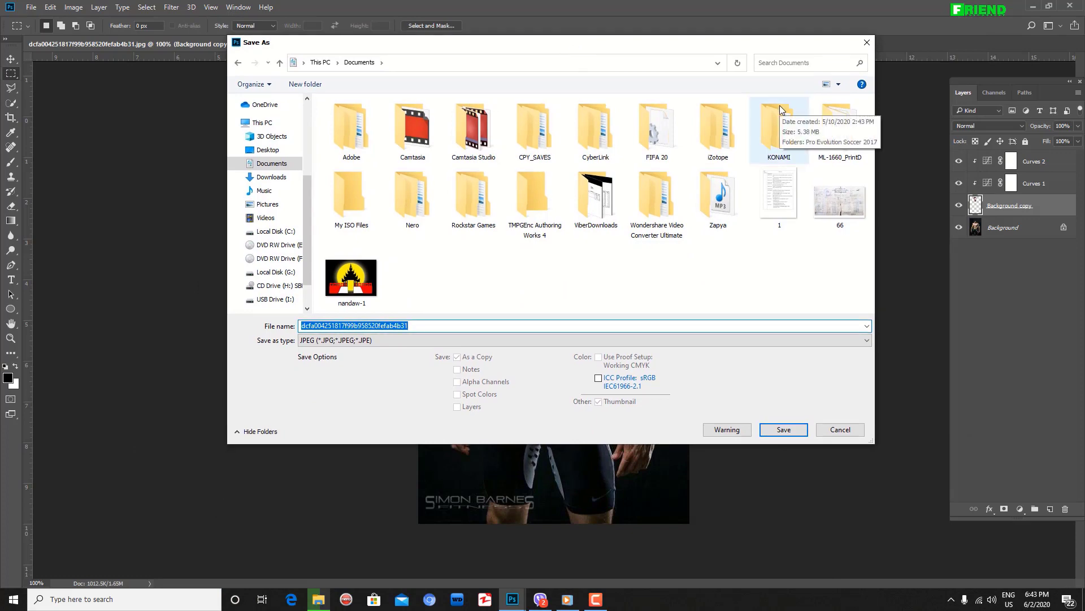
{"action": "left_click_drag", "start_coordinate": [567, 42], "coordinate": [704, 94]}
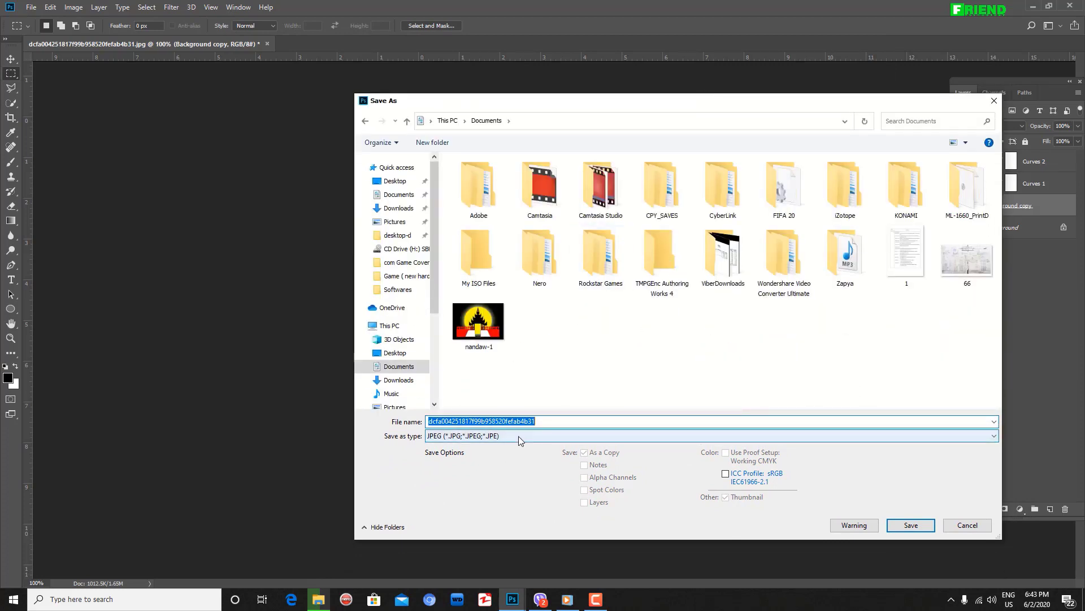
{"action": "type", "text": "Mo"}
{"action": "key", "text": "BackSpace"}
{"action": "key", "text": "BackSpace"}
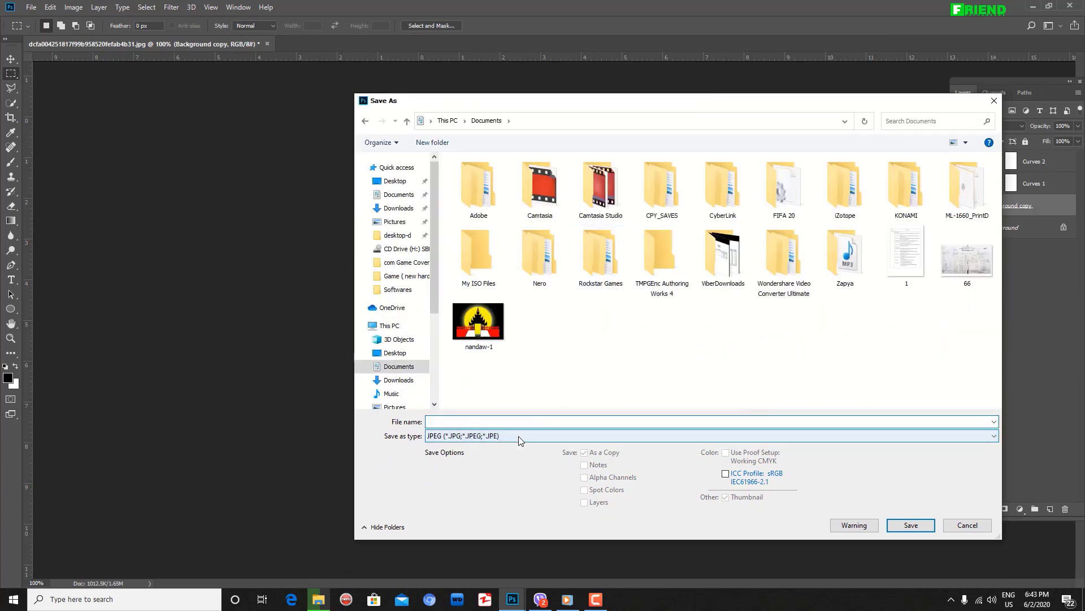
{"action": "type", "text": "head+body"}
{"action": "key", "text": "Return"}
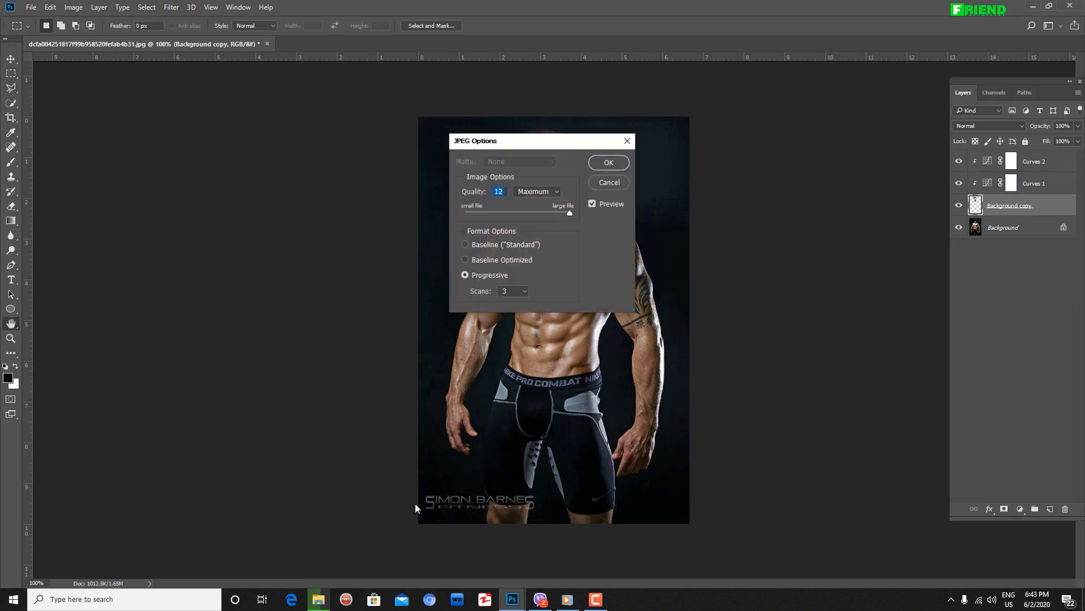
{"action": "left_click", "coordinate": [609, 162]}
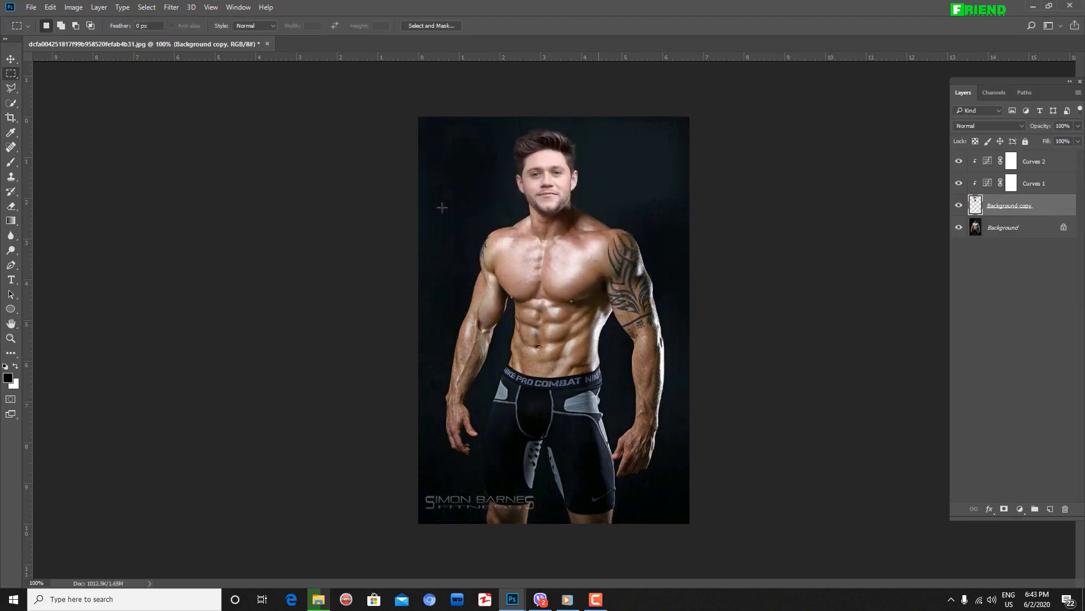
{"action": "left_click", "coordinate": [595, 599]}
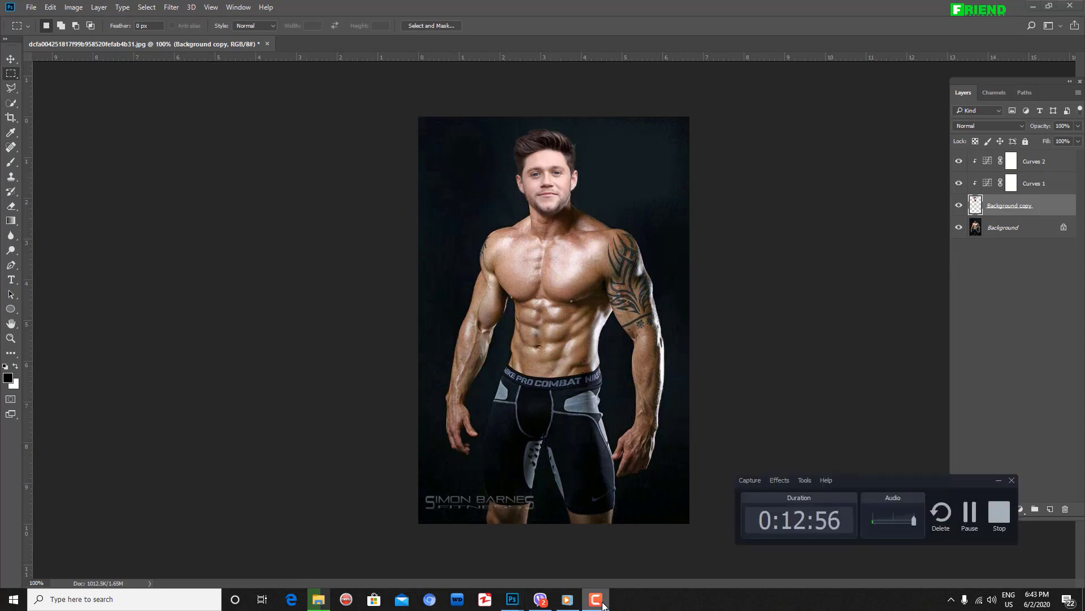